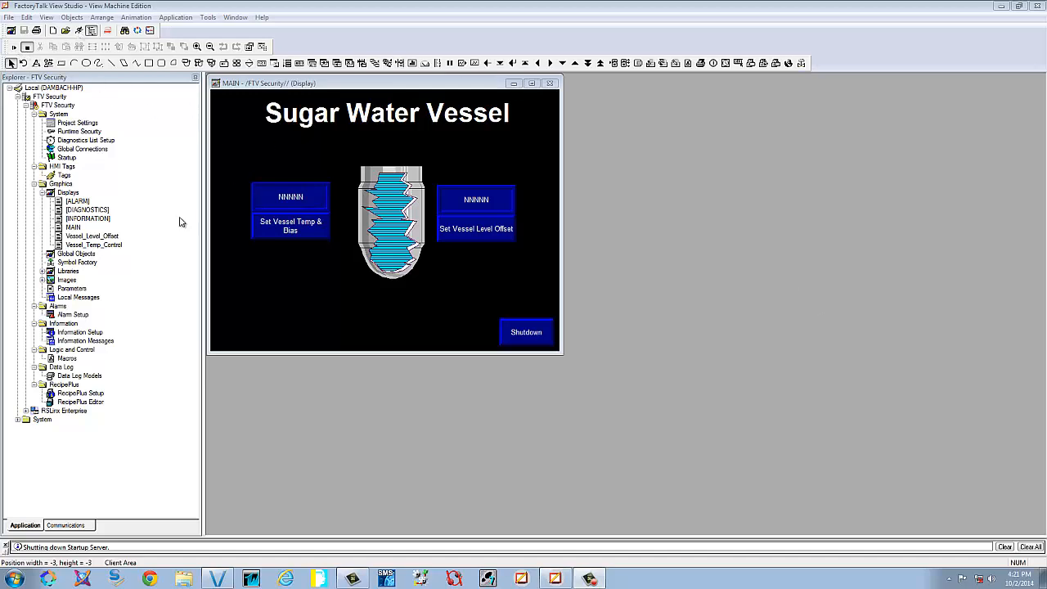
Build the MAIN Sugar Water Vessel display into a runtime file and launch it for testing
left_click(81, 31)
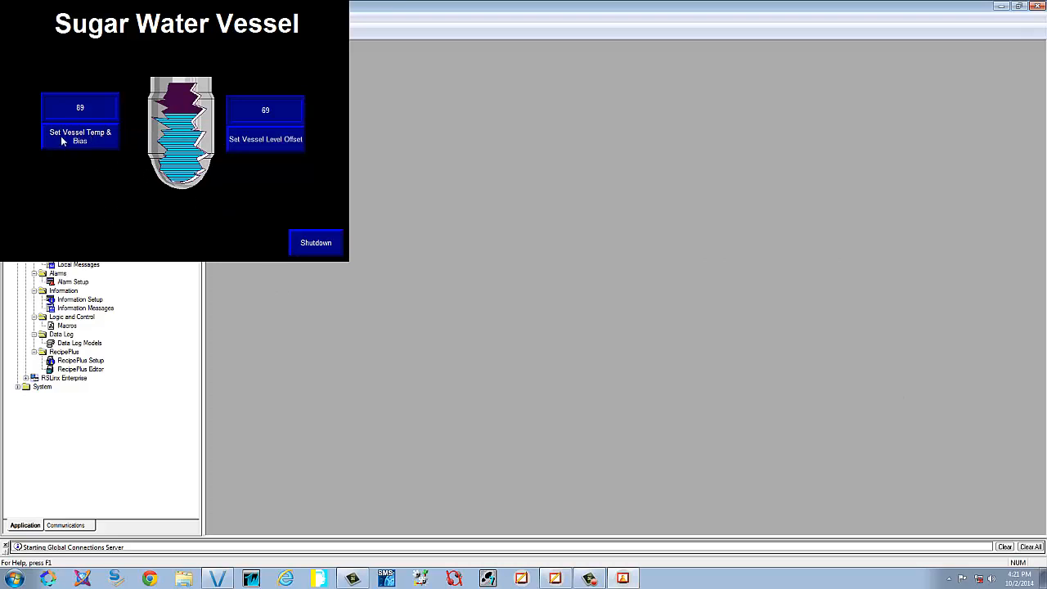
Enter a vessel set temperature of 78 and a temperature bias of 2, then return to the main screen
left_click(92, 136)
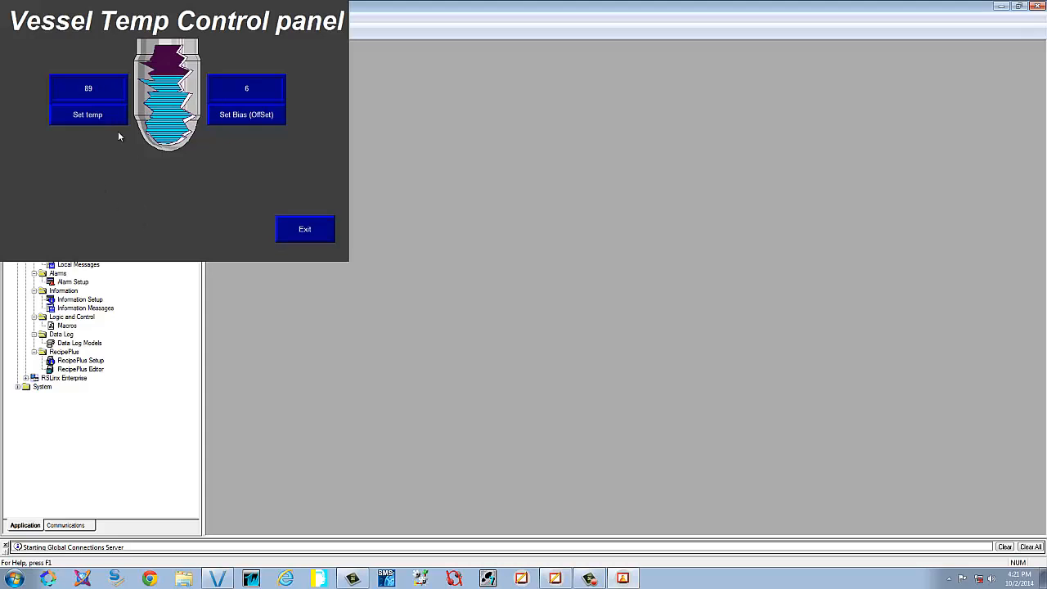
left_click(106, 116)
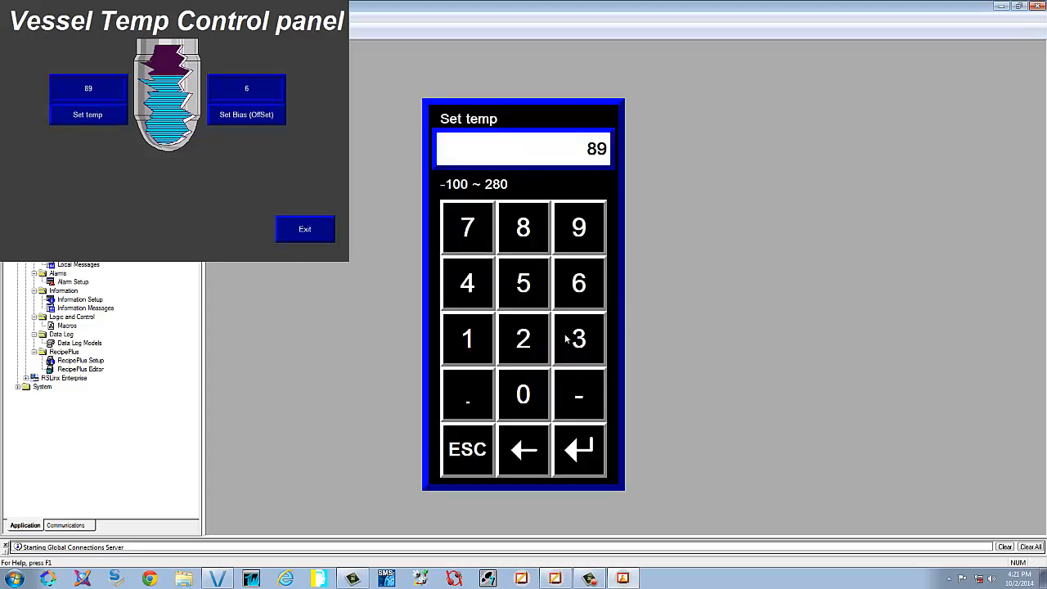
left_click(469, 229)
left_click(525, 235)
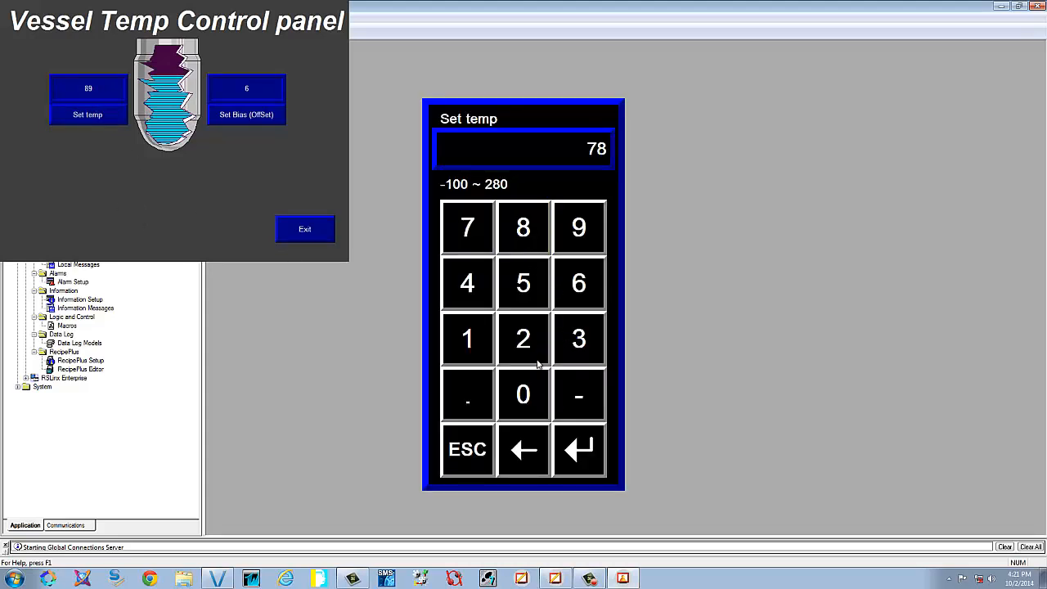
left_click(578, 446)
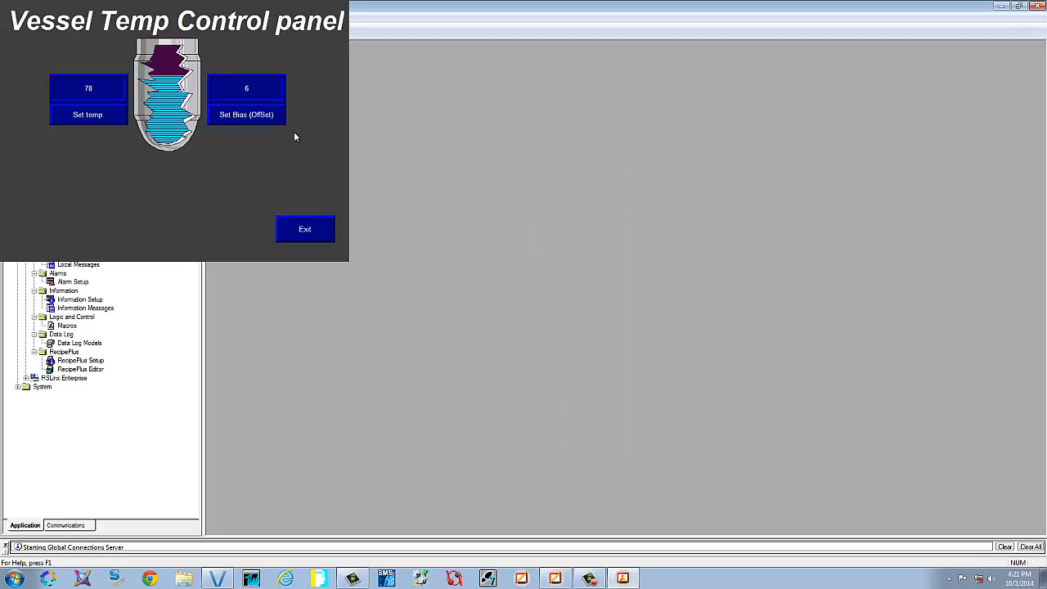
left_click(254, 114)
left_click(524, 343)
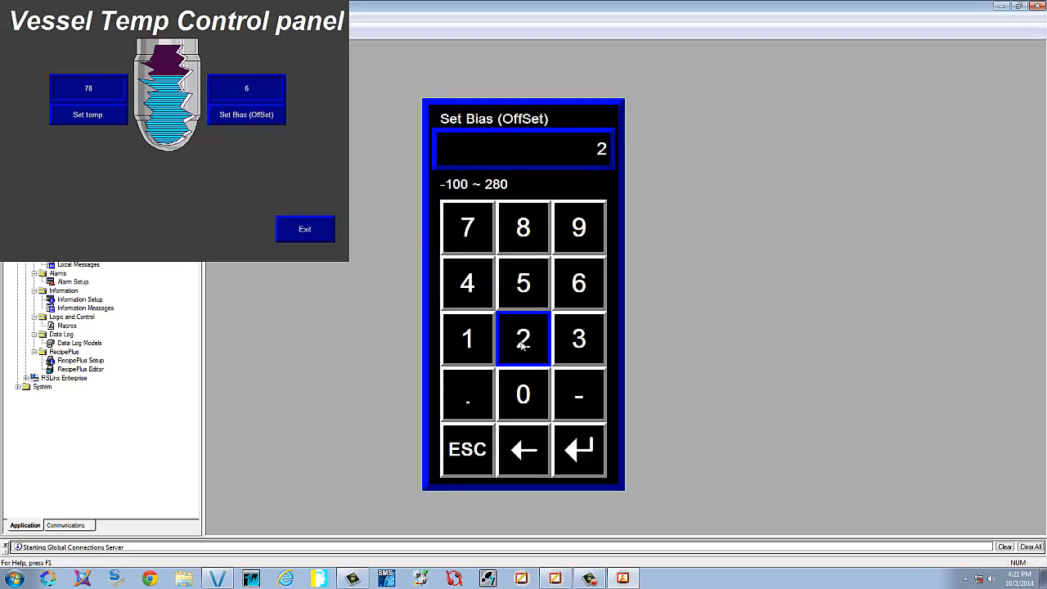
left_click(582, 439)
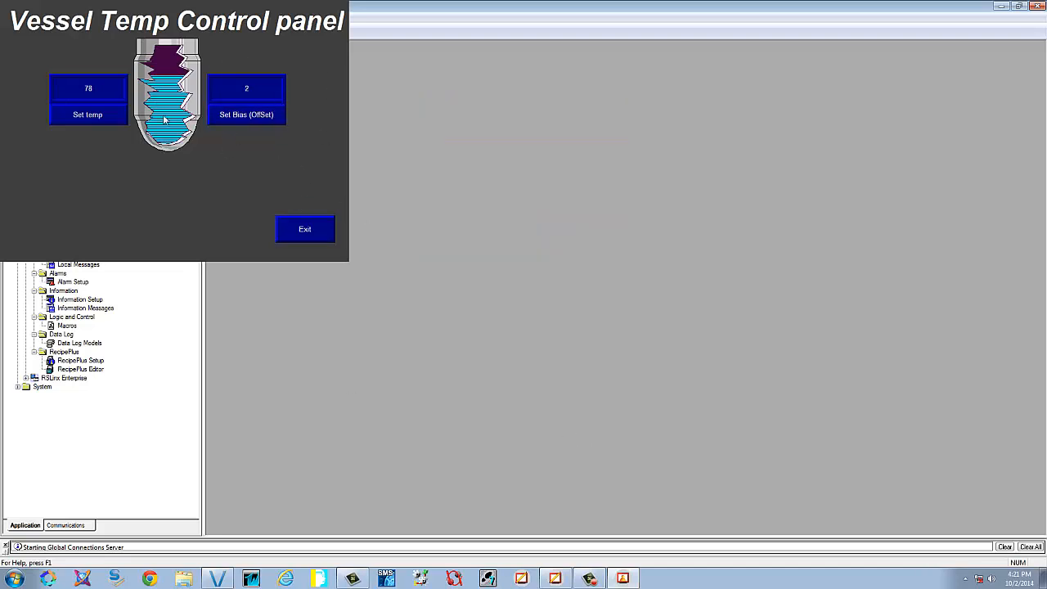
left_click(318, 229)
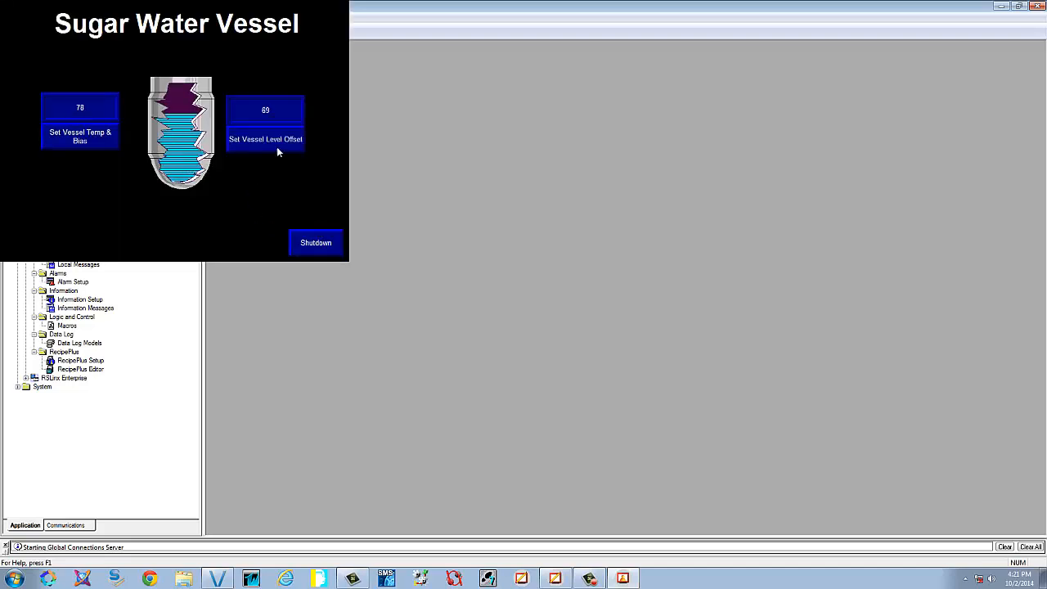
Set the vessel level offset to 42 and return to the Sugar Water Vessel screen
left_click(297, 141)
left_click(196, 156)
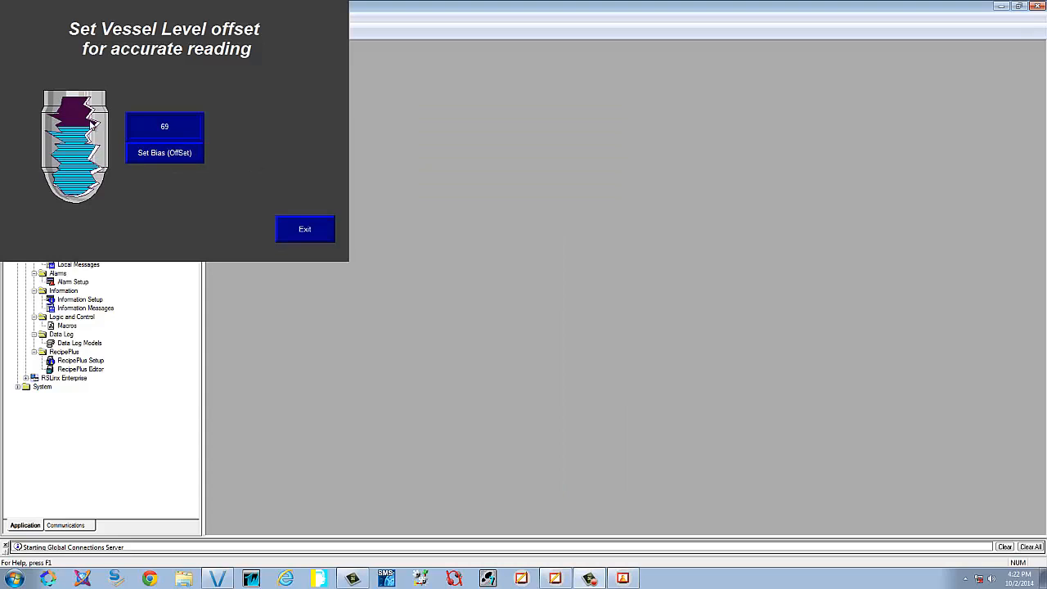
left_click(164, 152)
left_click(460, 283)
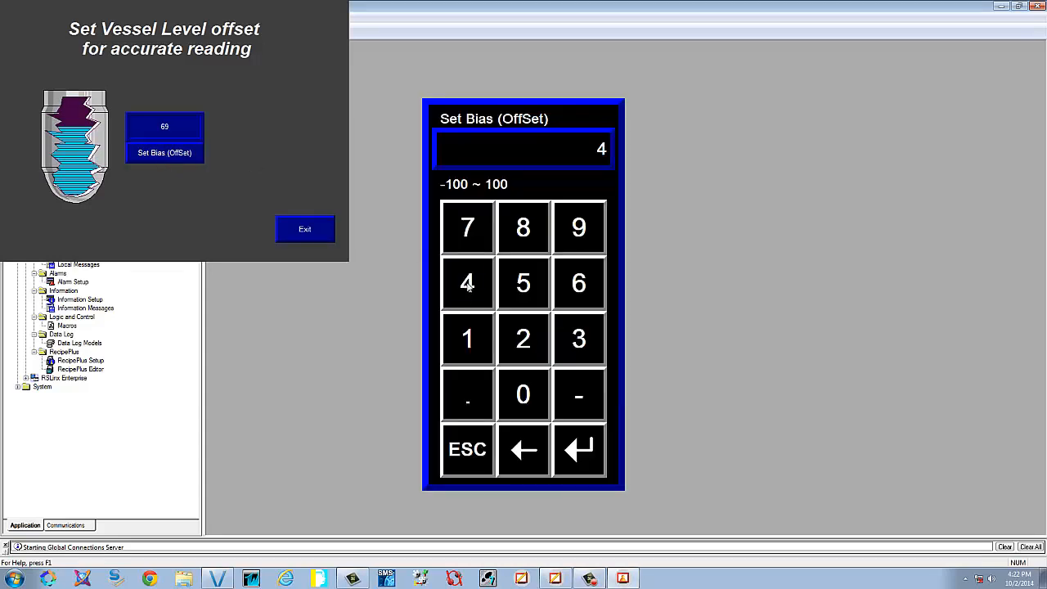
left_click(533, 350)
left_click(578, 452)
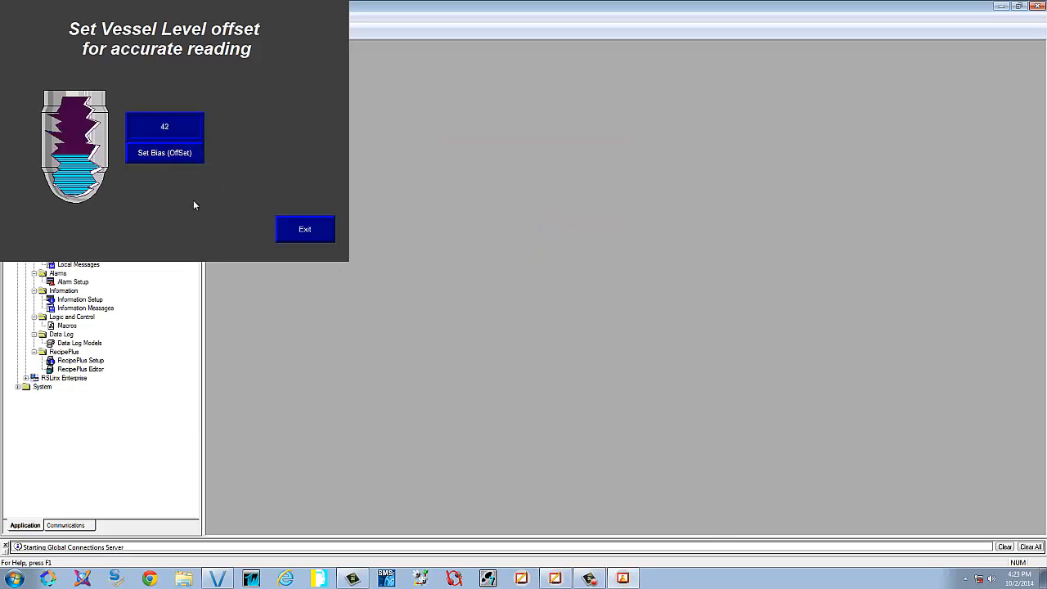
left_click(306, 233)
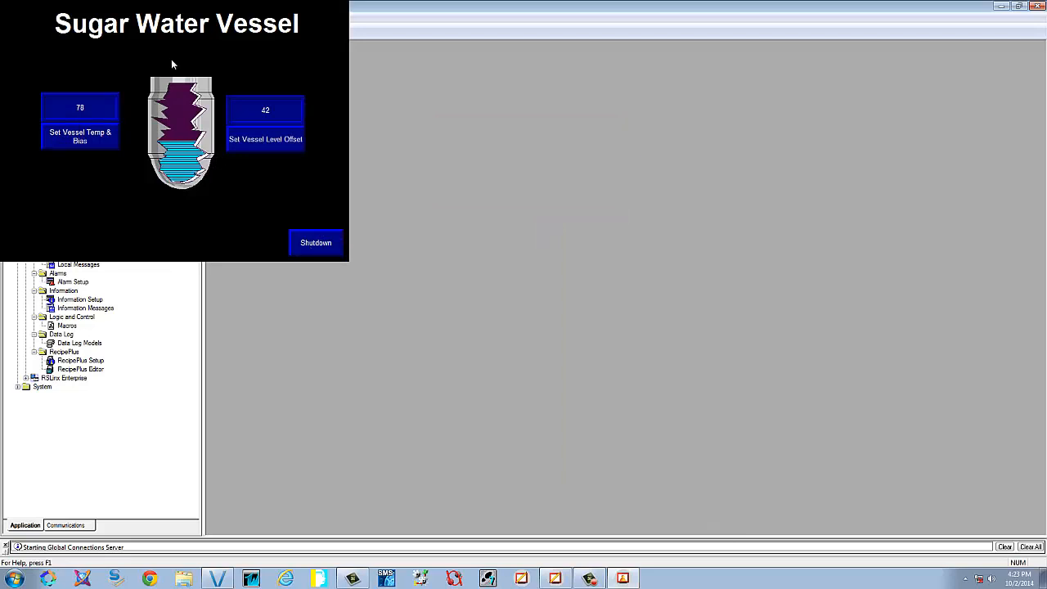
Enter 98 as the vessel set temperature on the temperature control screen
left_click(115, 144)
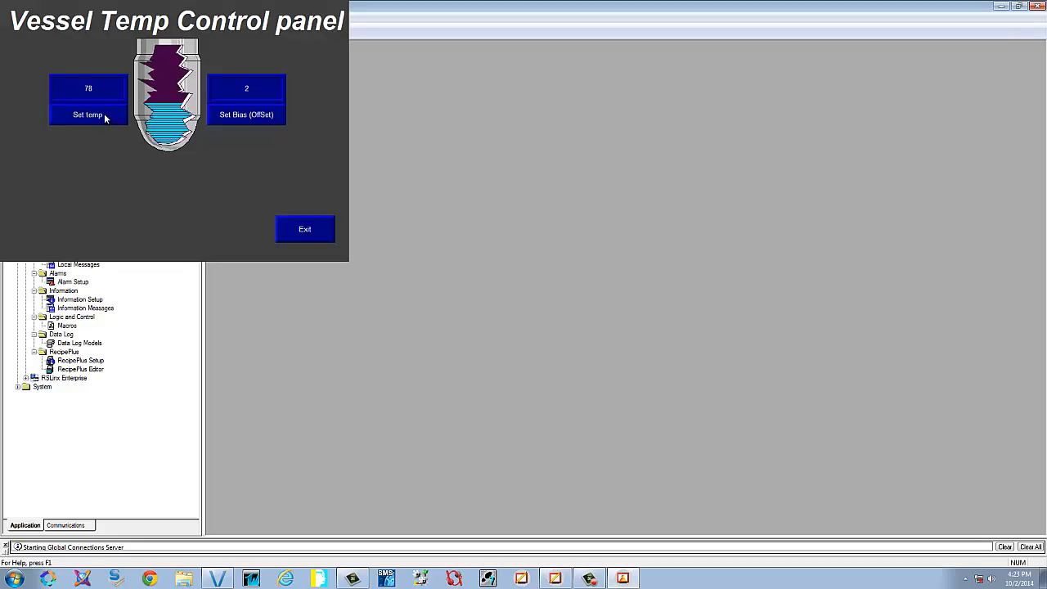
left_click(105, 118)
left_click(569, 226)
left_click(520, 226)
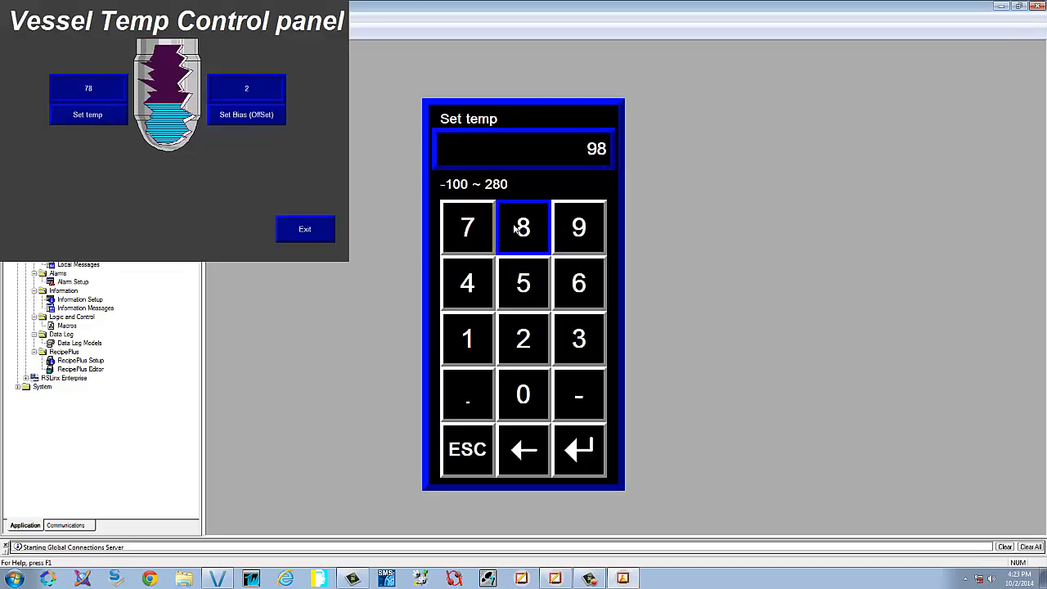
left_click(569, 456)
Change the set temperature to 200, return to the main screen, and shut down the runtime test
left_click(83, 119)
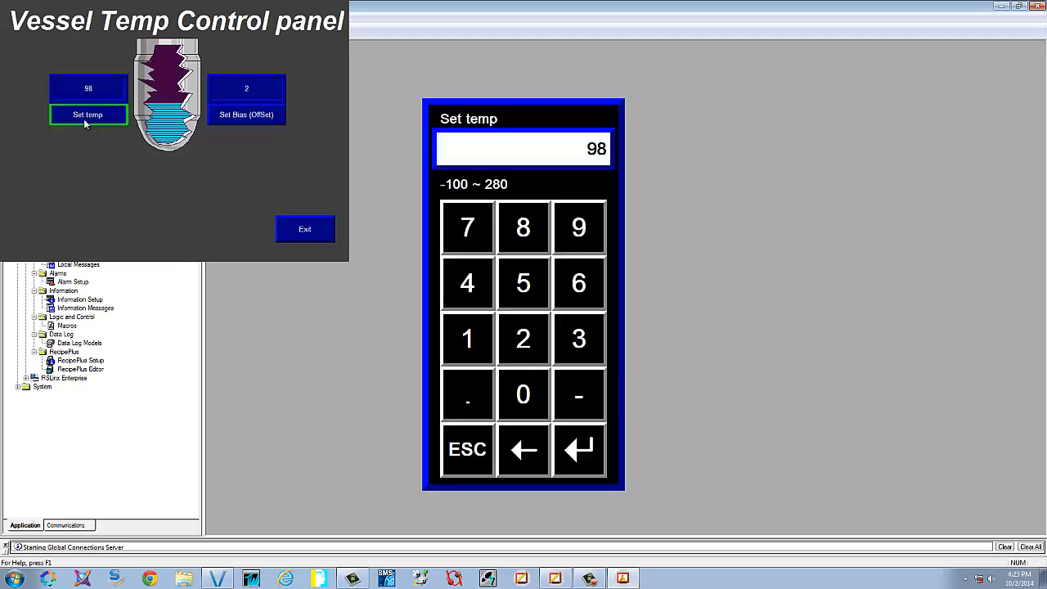
left_click(523, 338)
left_click(524, 394)
left_click(523, 394)
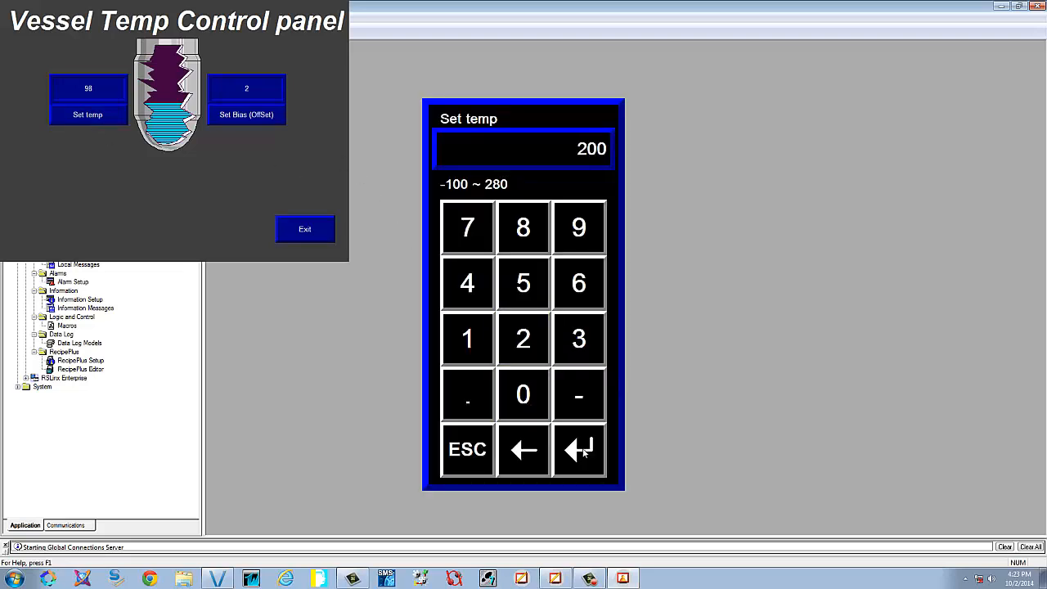
left_click(579, 449)
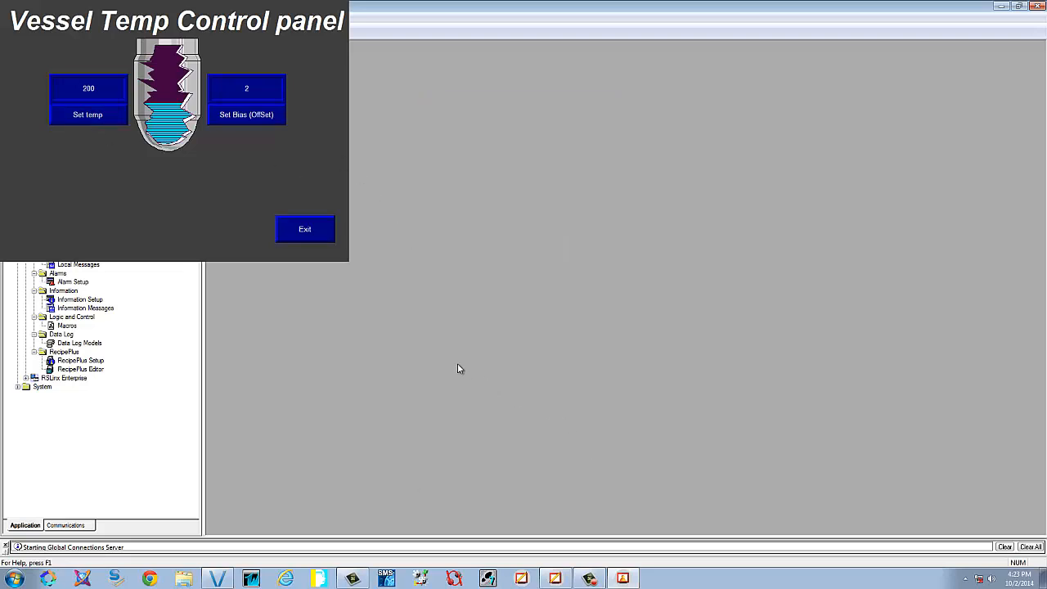
left_click(311, 237)
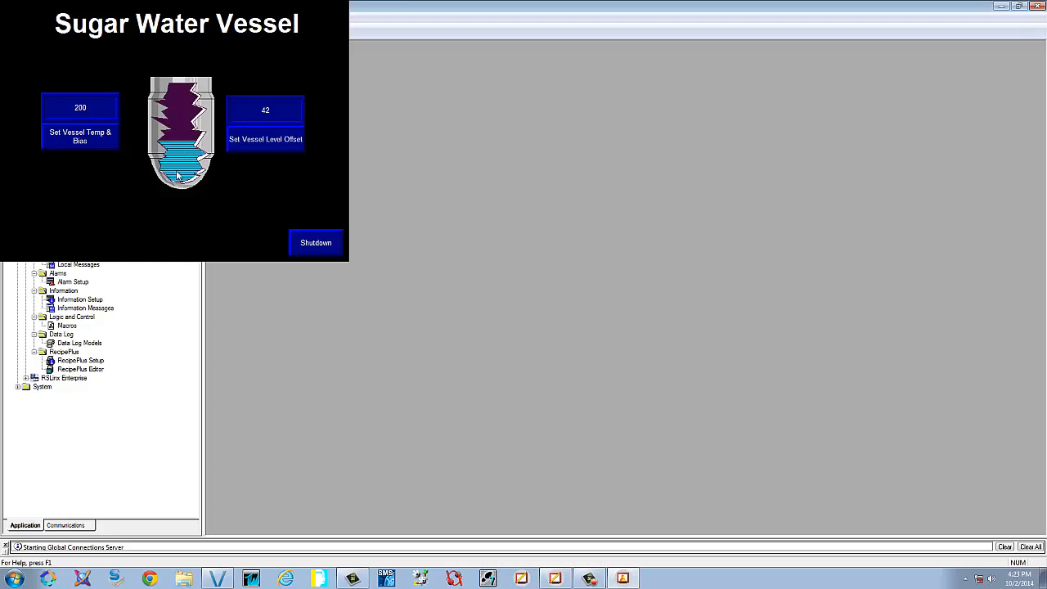
left_click(315, 245)
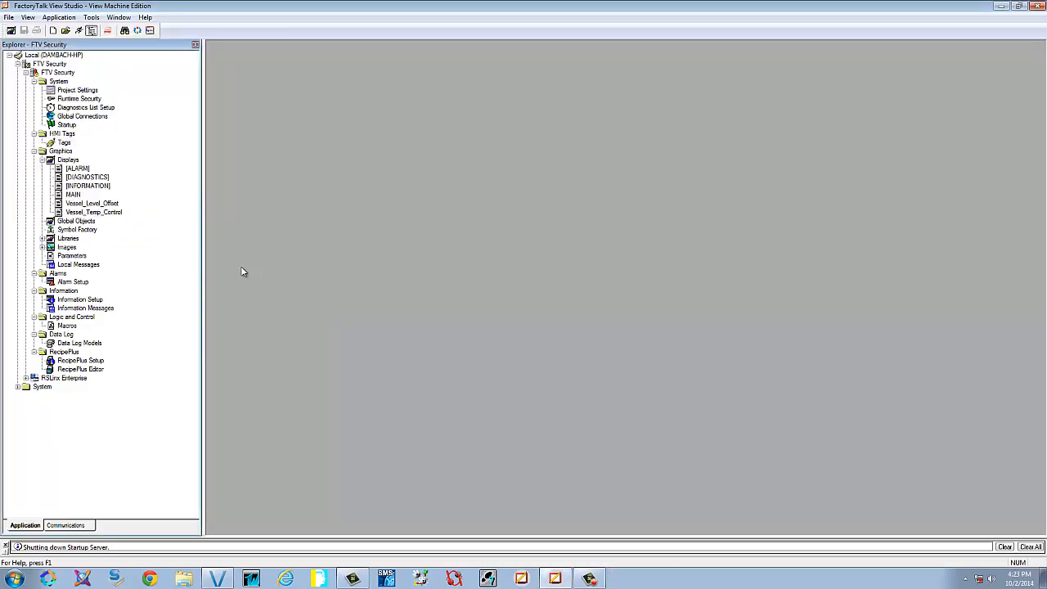
Expand System > Users and Groups > Users to reveal Anonymous Logon and bring up the Users context menu
double_click(23, 387)
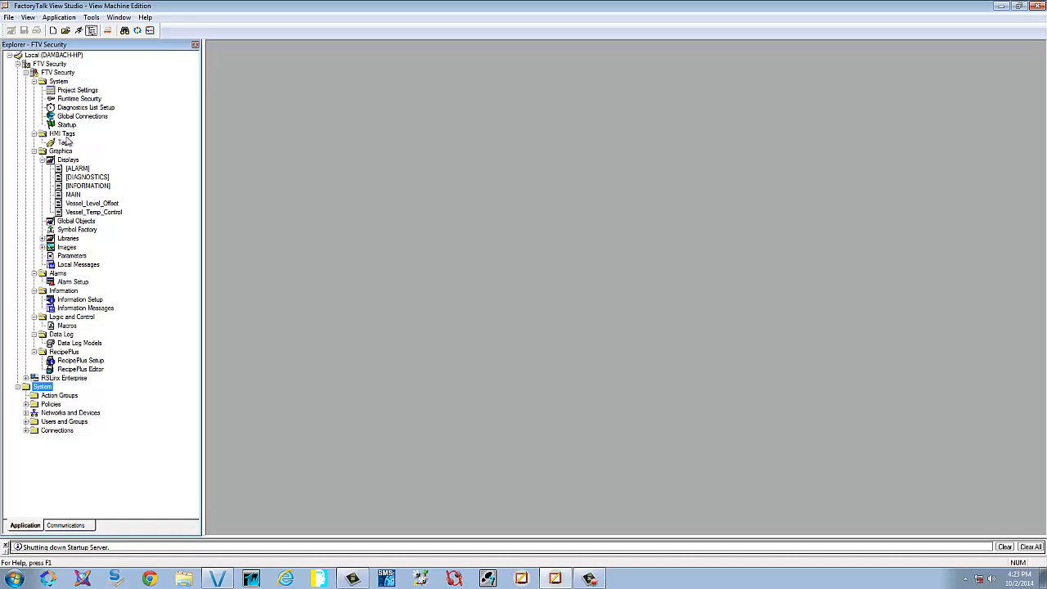
left_click(26, 421)
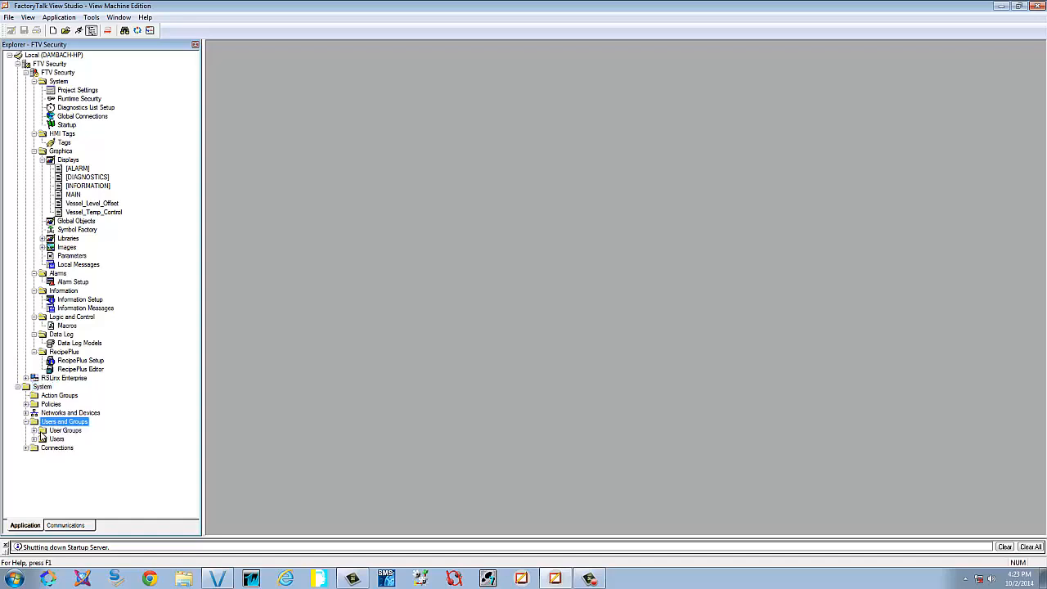
left_click(56, 439)
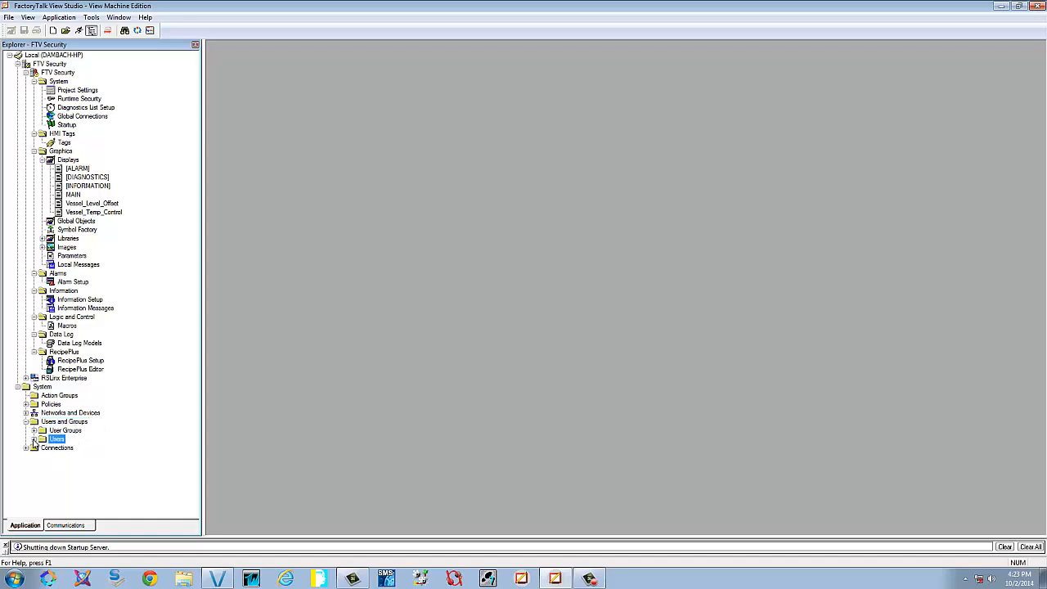
left_click(32, 439)
right_click(58, 445)
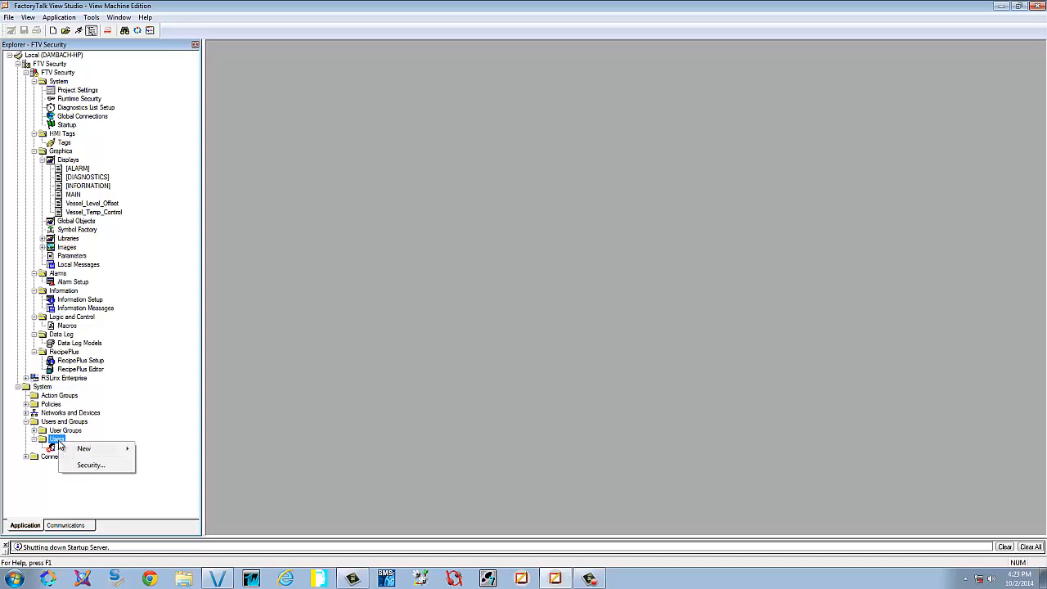
Start a new user Maint with the full name 'Maintenance Mechanic'
mouse_move(102, 449)
left_click(155, 450)
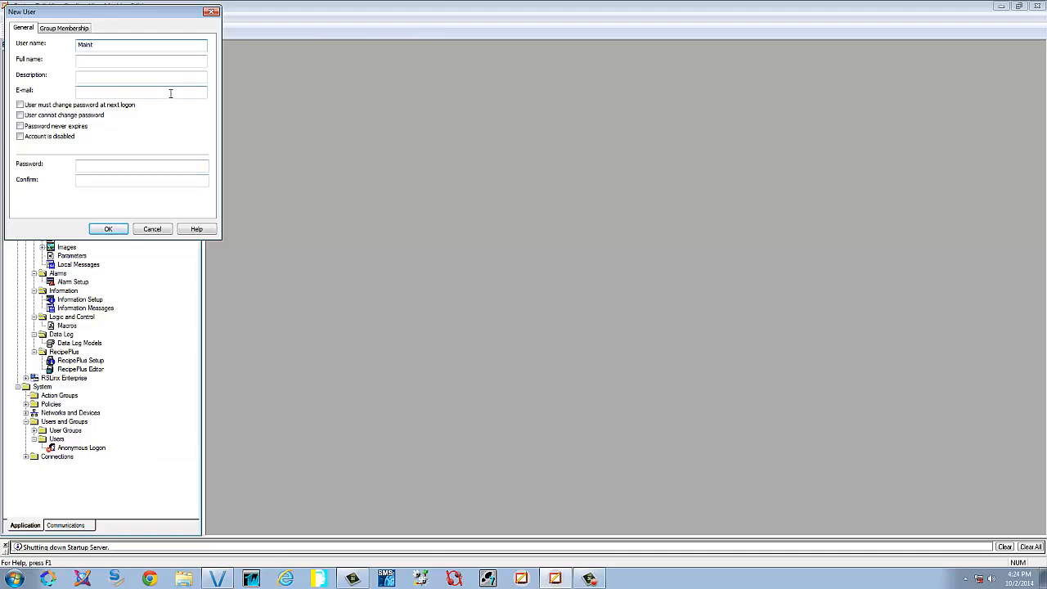
key("Tab")
type("Maintenance")
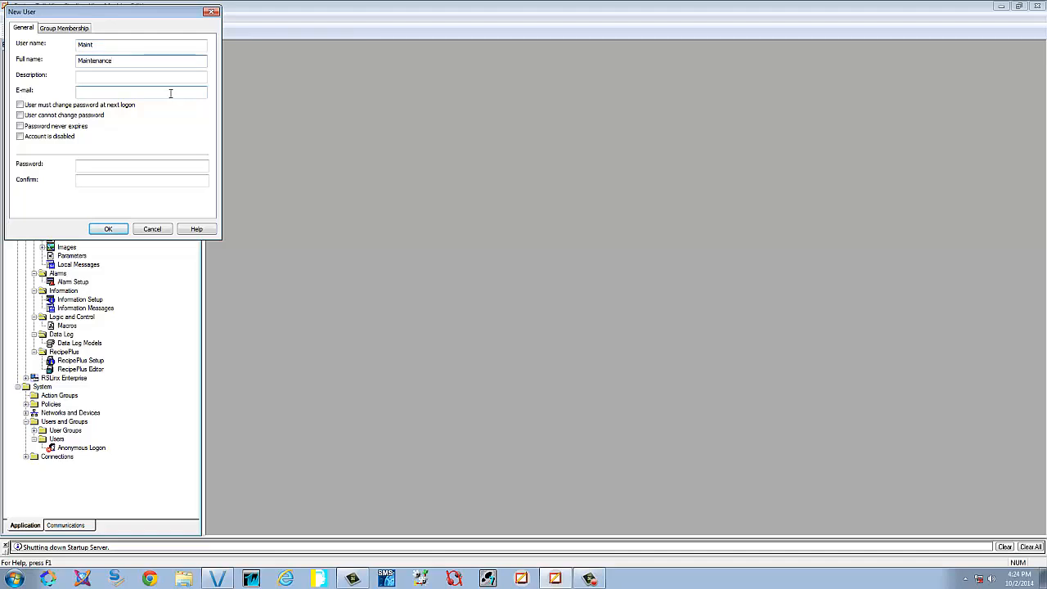
type(" Mechani")
key("Tab")
key("Tab")
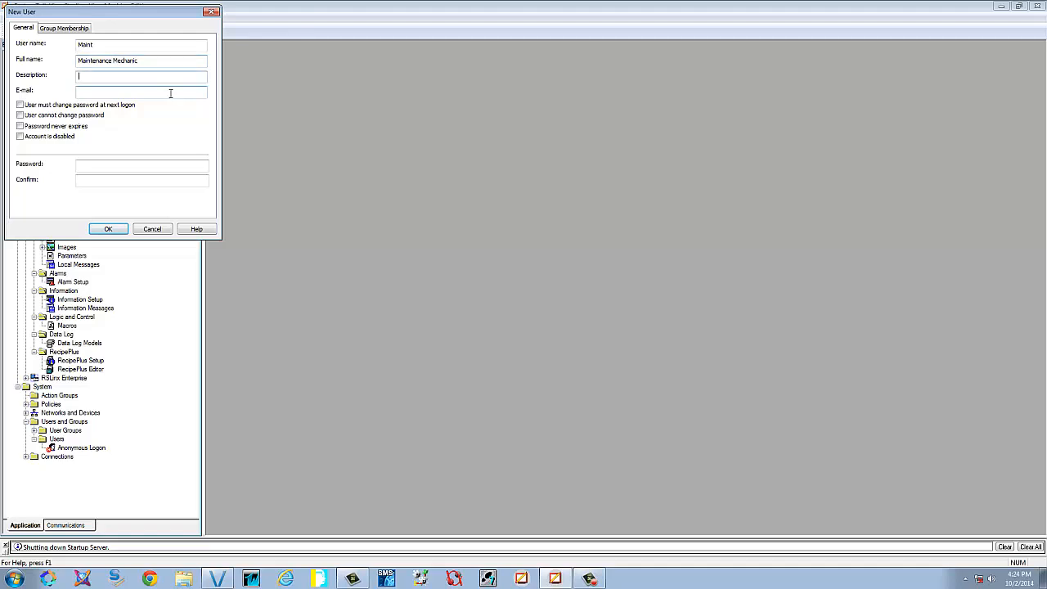
Make Maint's password unchangeable and never-expiring, enter and confirm it, and save the account
left_click(21, 115)
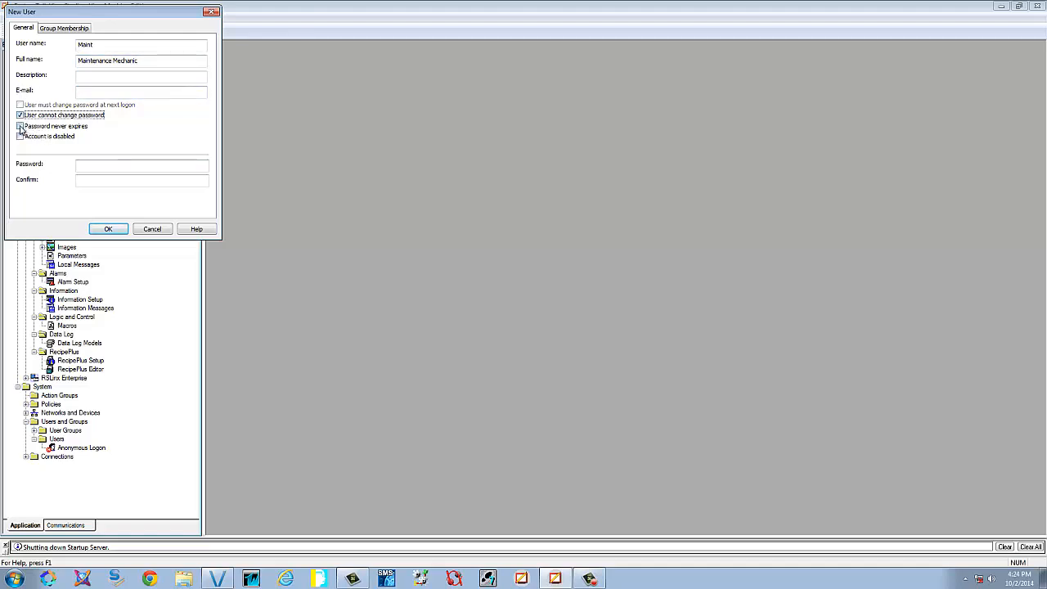
left_click(21, 126)
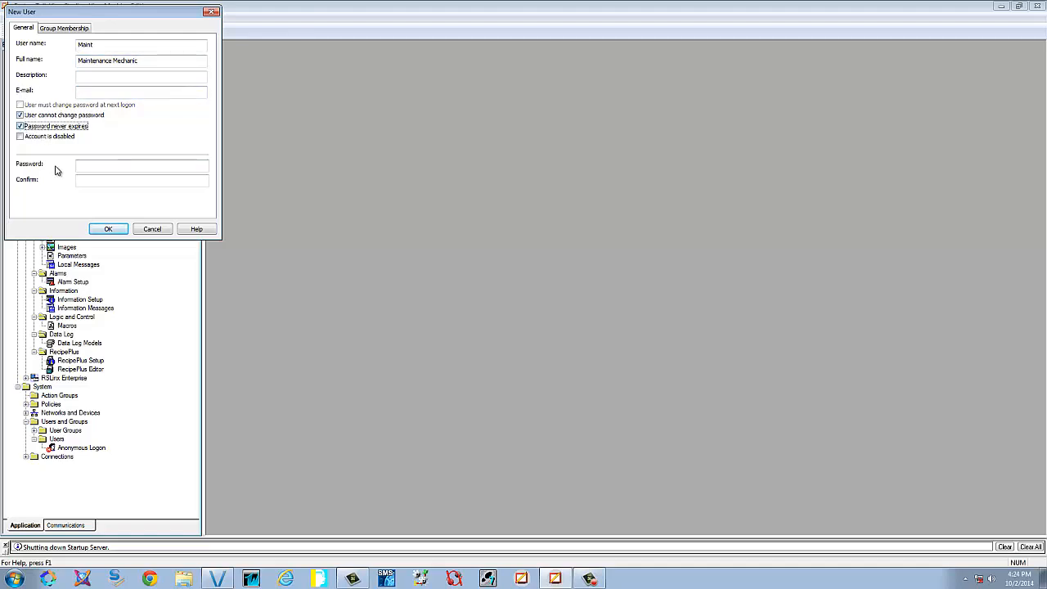
left_click(141, 166)
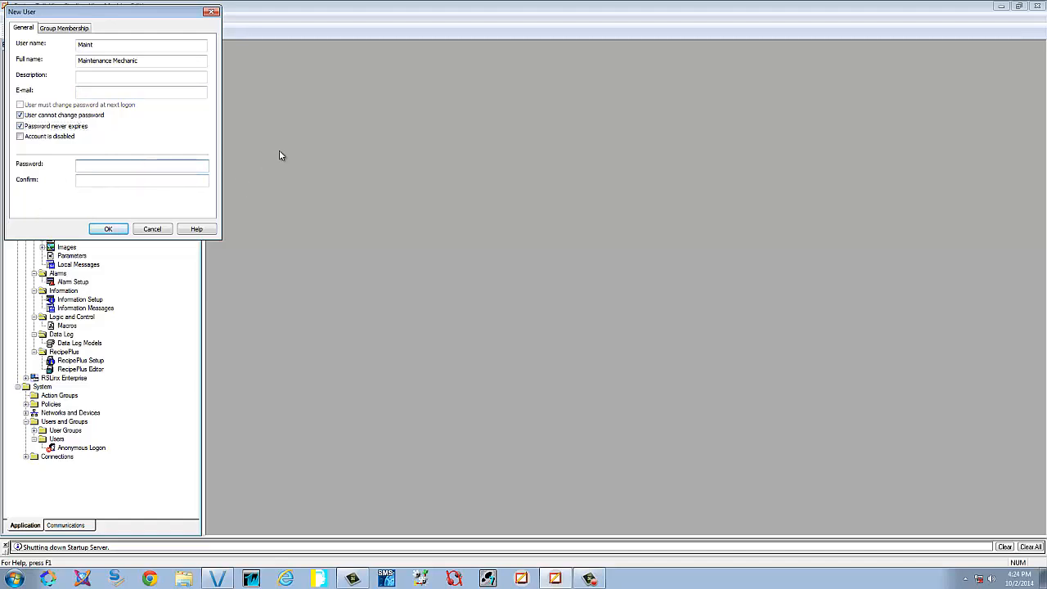
type("••••")
key("Tab")
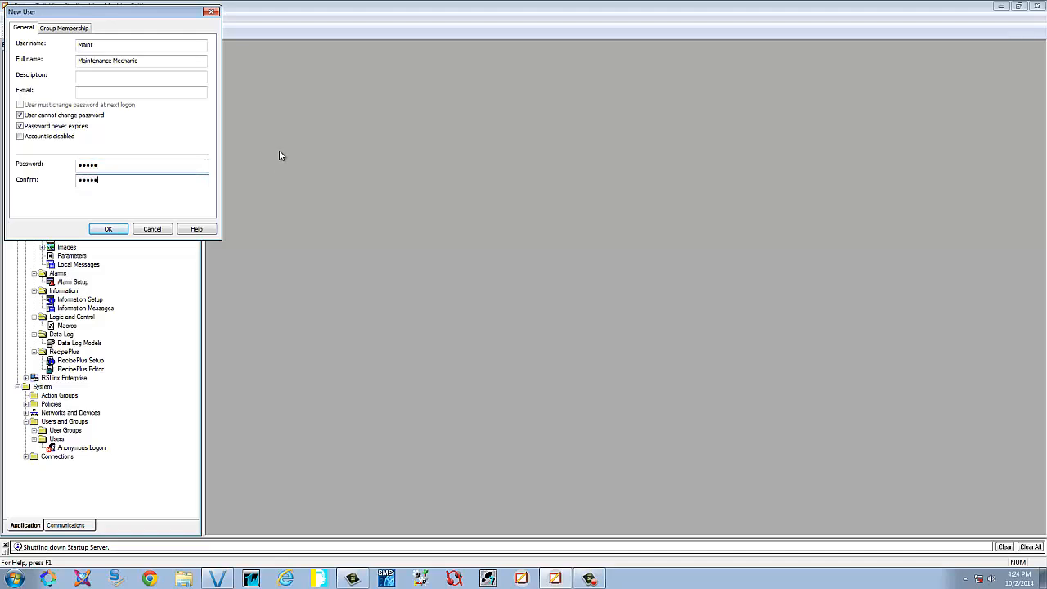
type("•••••")
left_click(115, 229)
Start a new user Tech with the full name 'Electrical Technician'
right_click(54, 441)
mouse_move(90, 448)
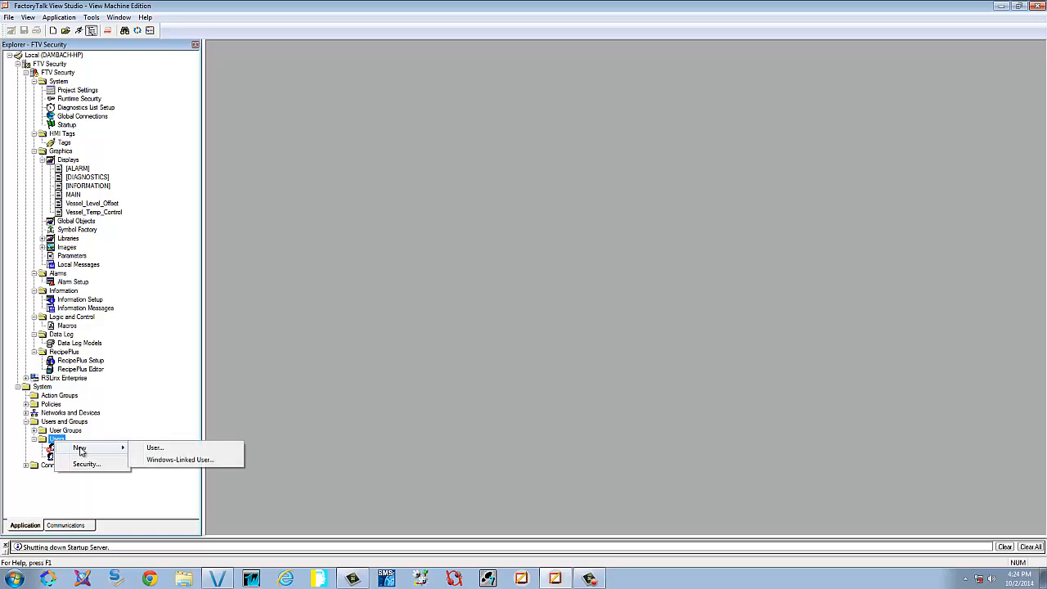
left_click(153, 447)
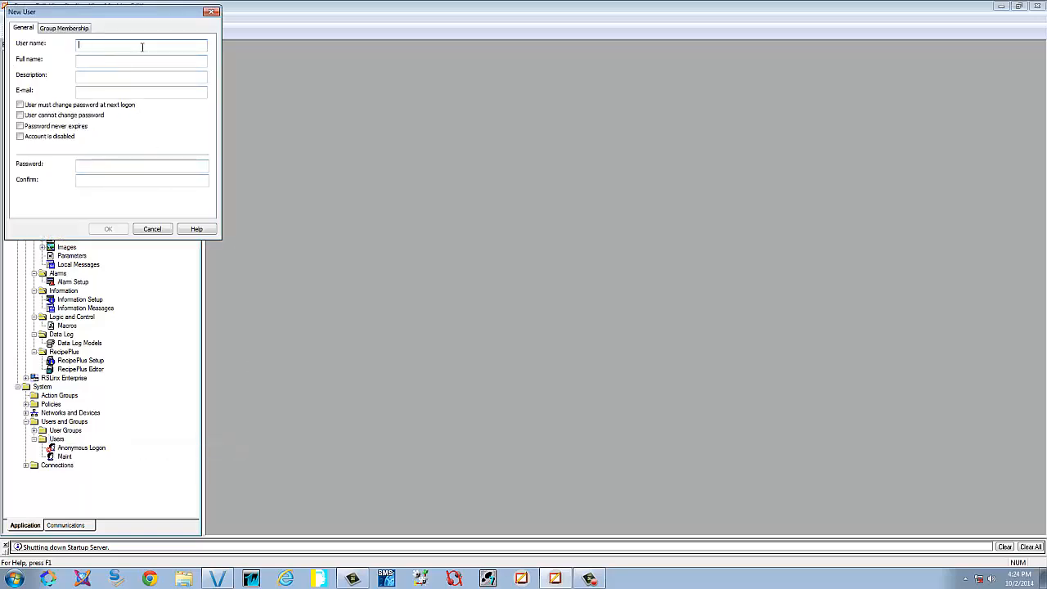
type("Tech")
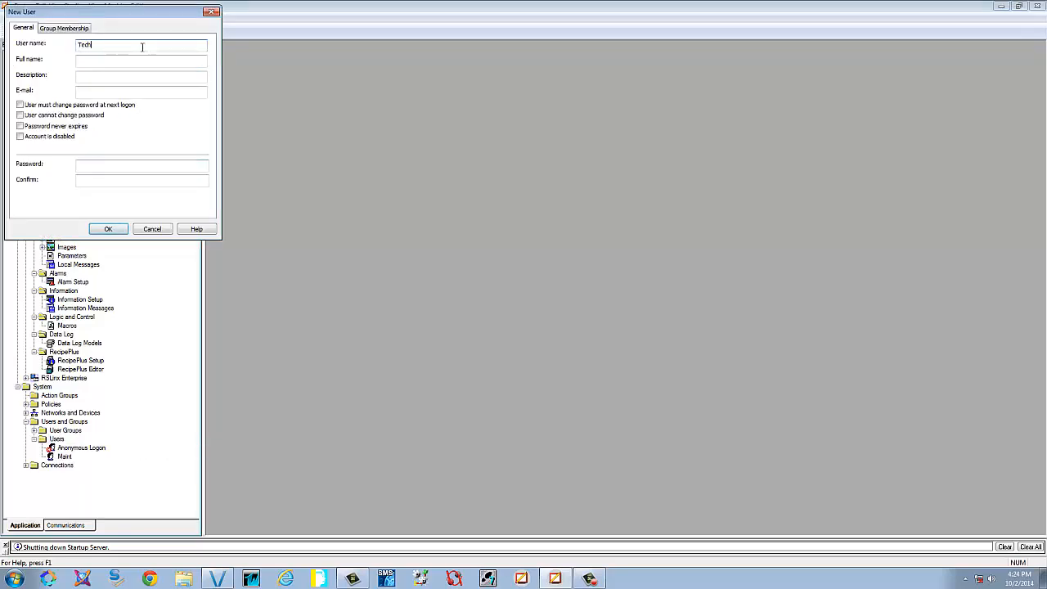
type("Electrical Technician")
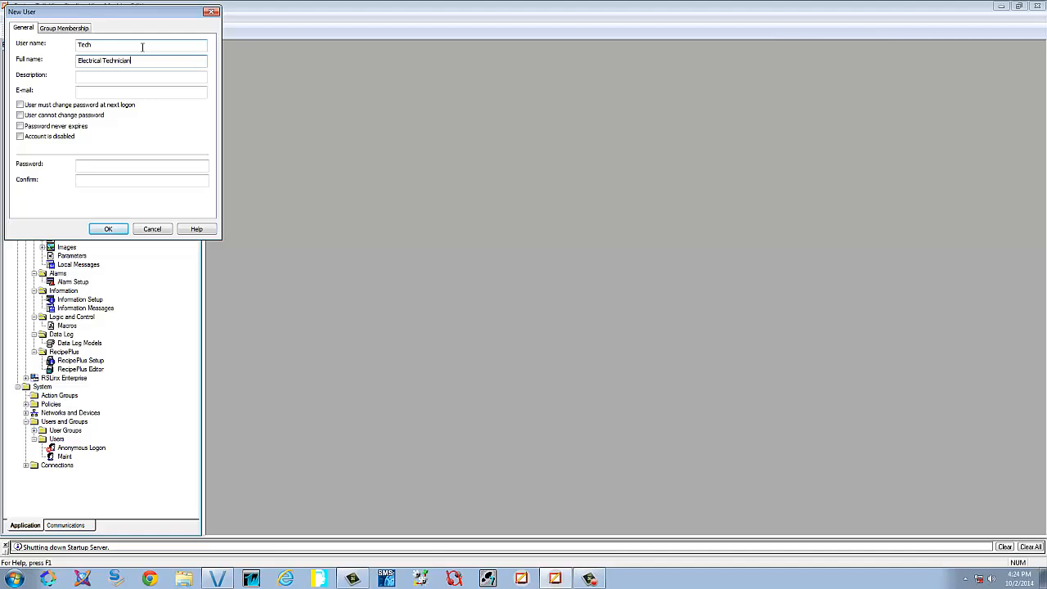
key("Tab")
key("Tab")
key("Tab")
key("Tab")
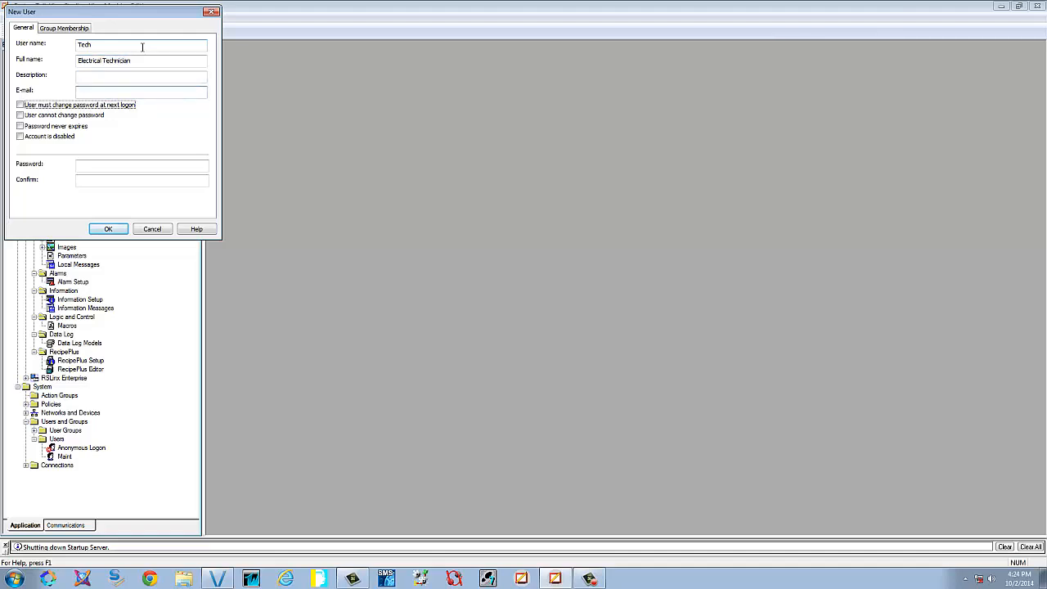
Make Tech's password unchangeable and never-expiring, set the password, and save the account
left_click(19, 115)
left_click(21, 127)
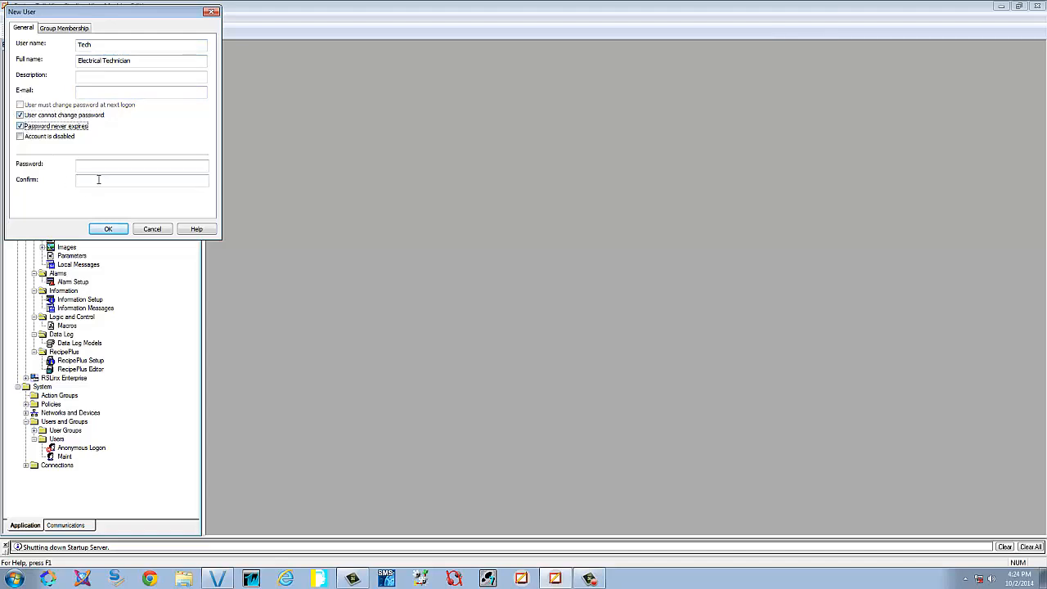
left_click(103, 166)
type("**")
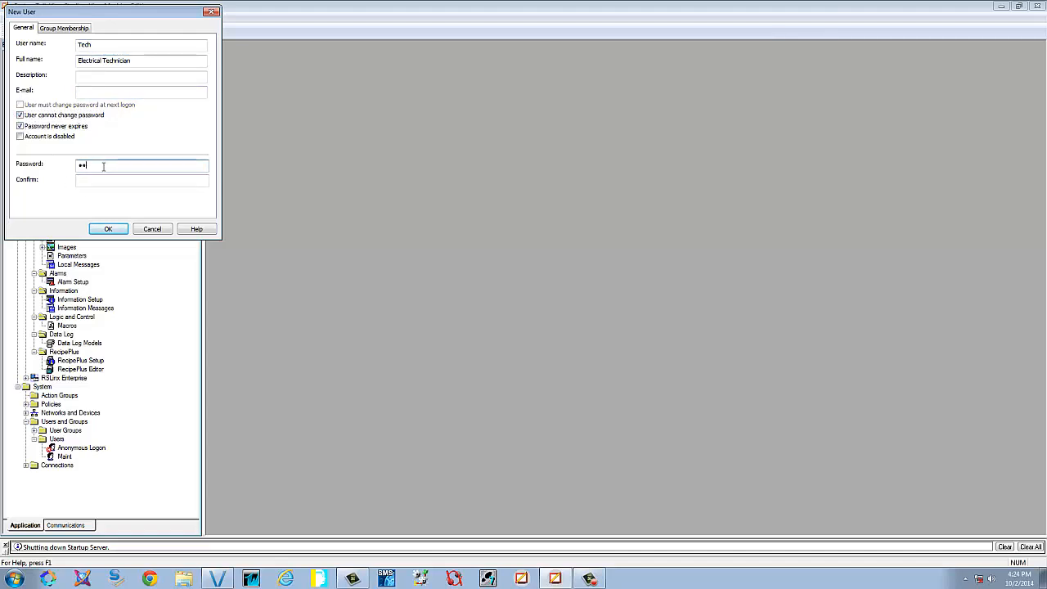
type("**")
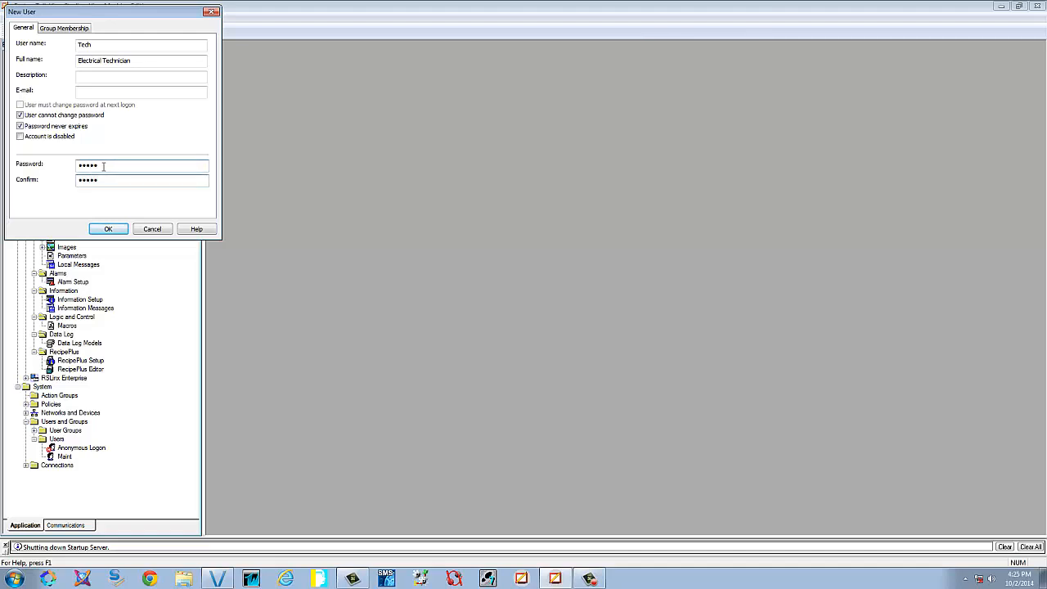
left_click(107, 229)
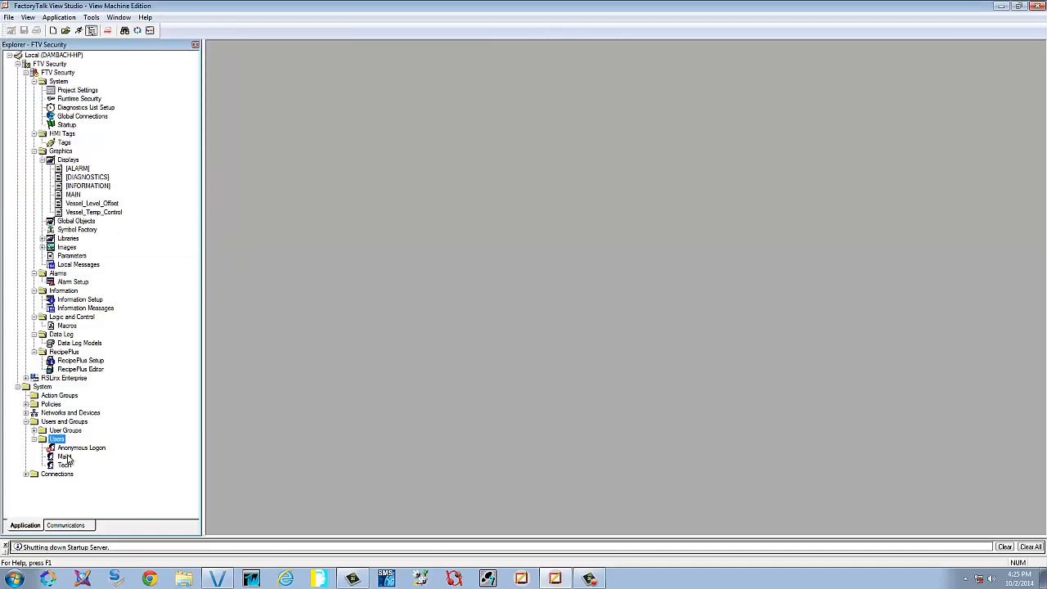
Open MAIN and draw a Login button captioned 'Login' in the lower-left corner
left_click(35, 439)
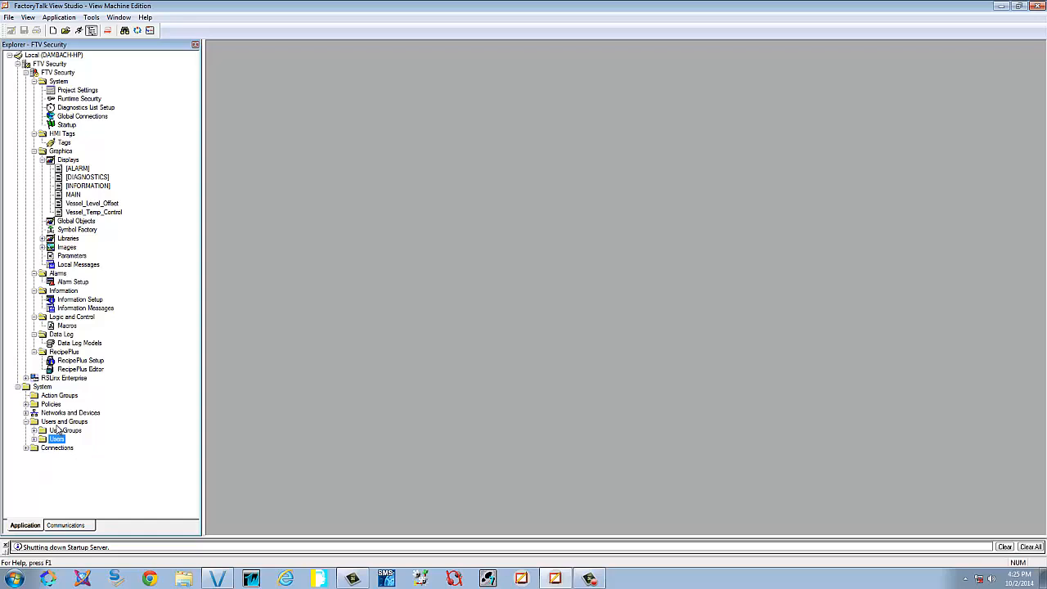
left_click(73, 195)
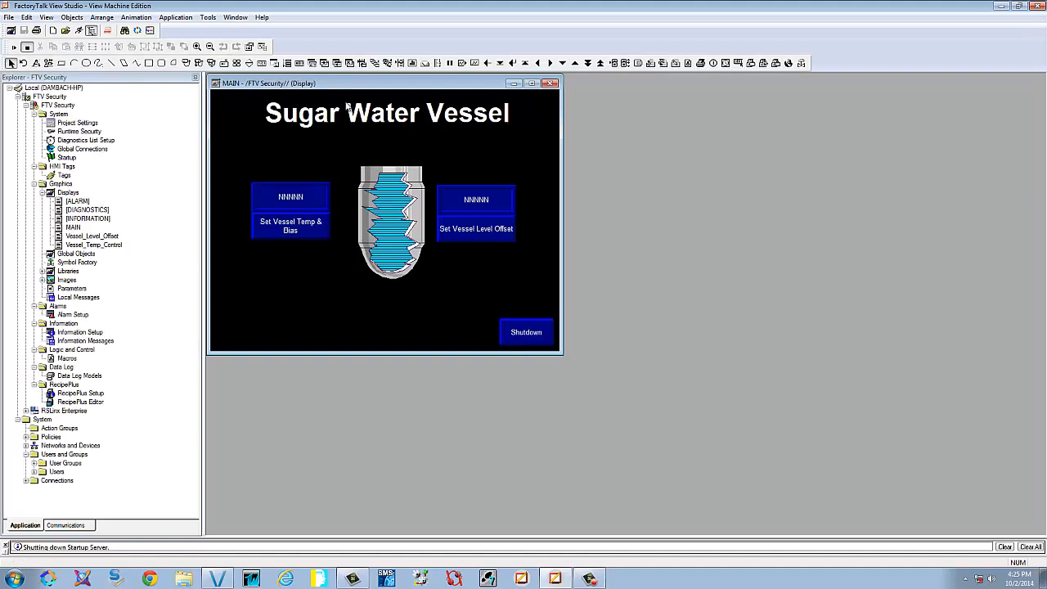
left_click(651, 66)
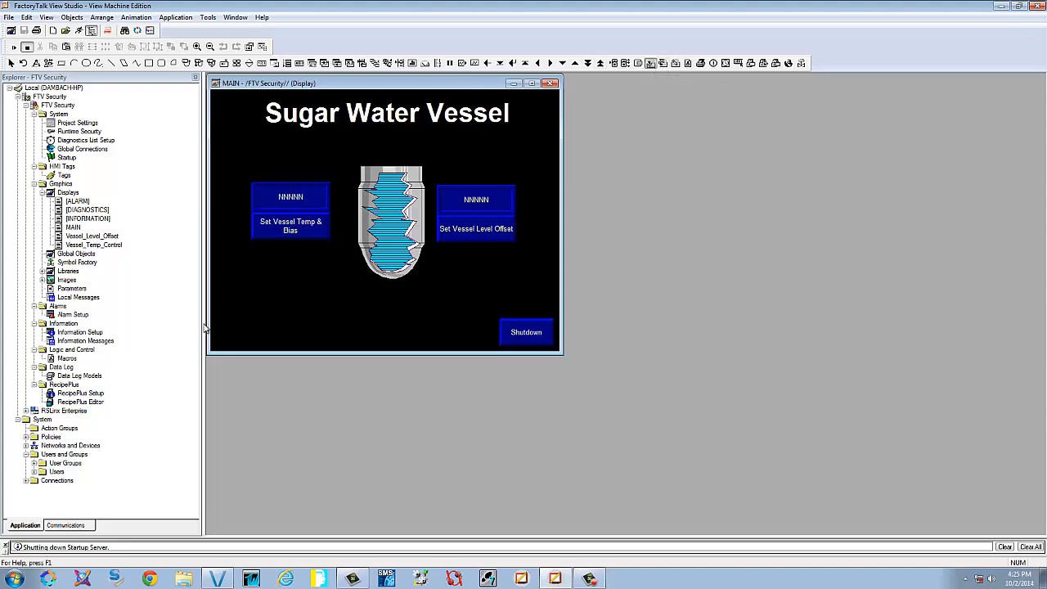
left_click_drag(216, 329, 262, 350)
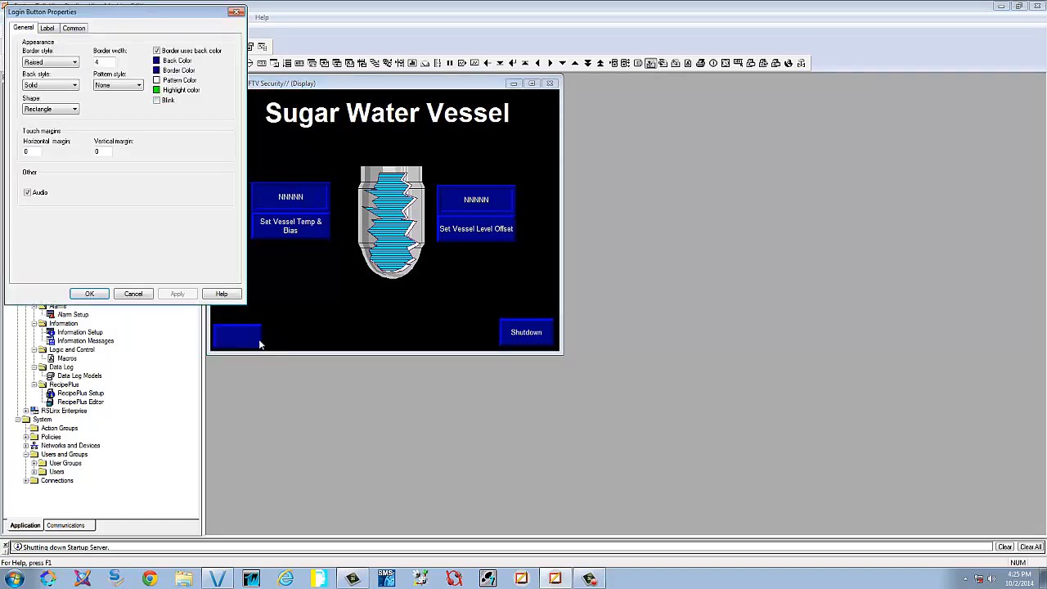
left_click(51, 27)
type("Login")
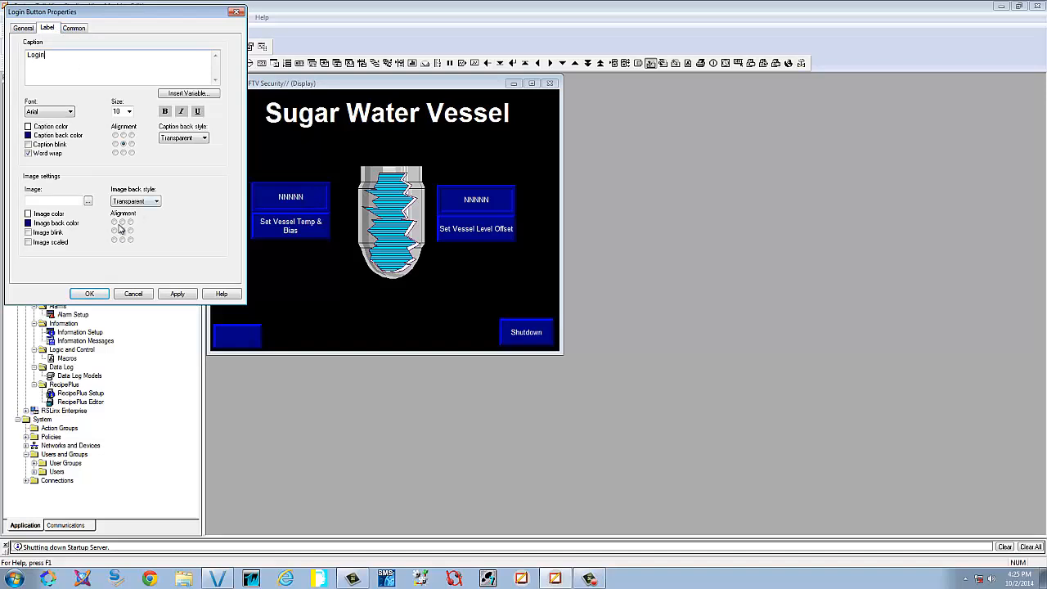
left_click(180, 295)
left_click(90, 294)
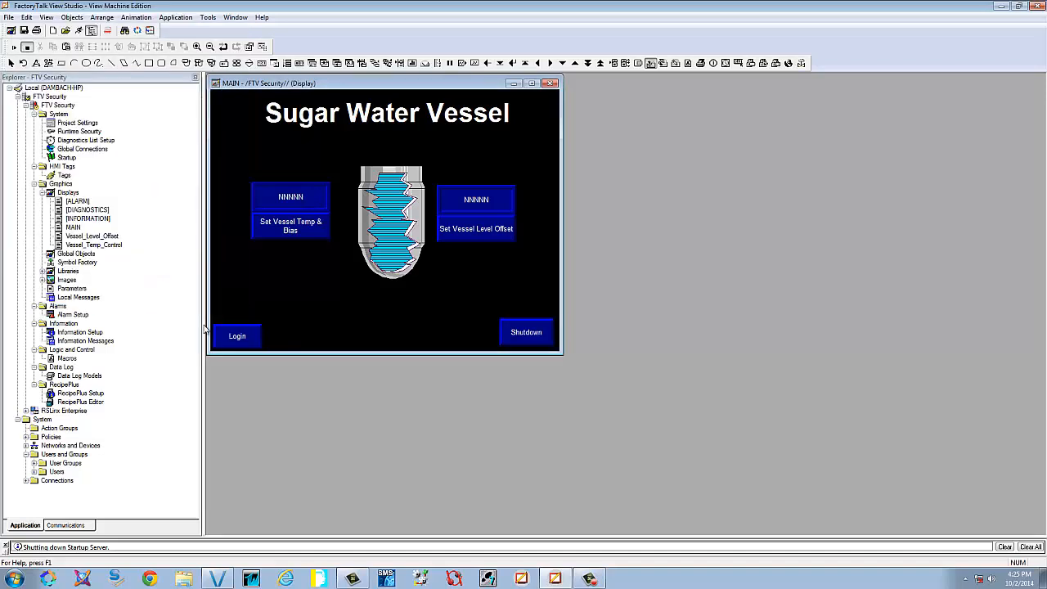
Draw a Logout button captioned 'LogOut' beside the Login button
left_click(663, 63)
left_click_drag(265, 327, 314, 348)
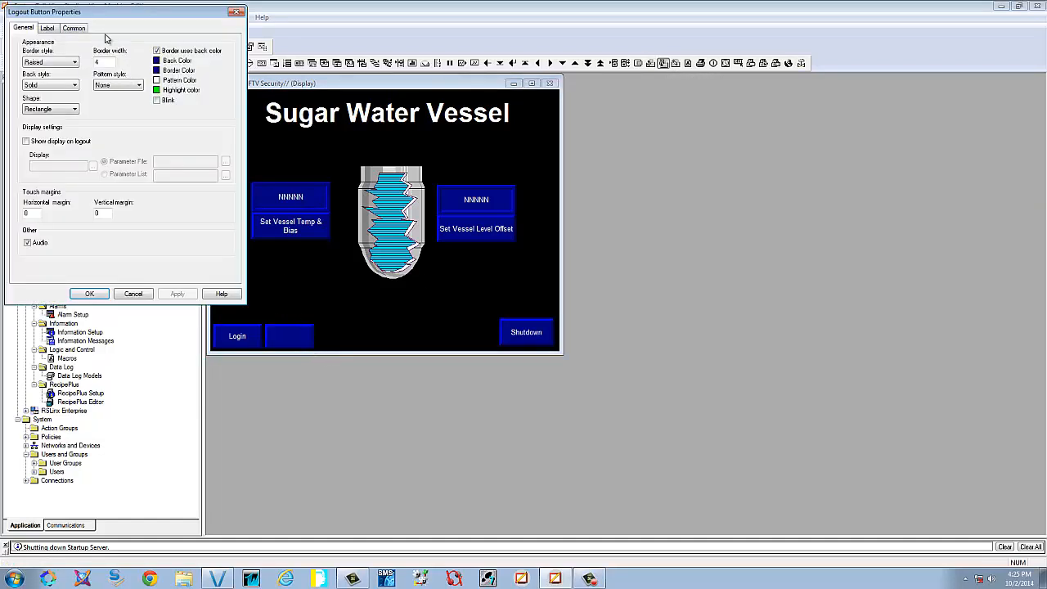
left_click(46, 28)
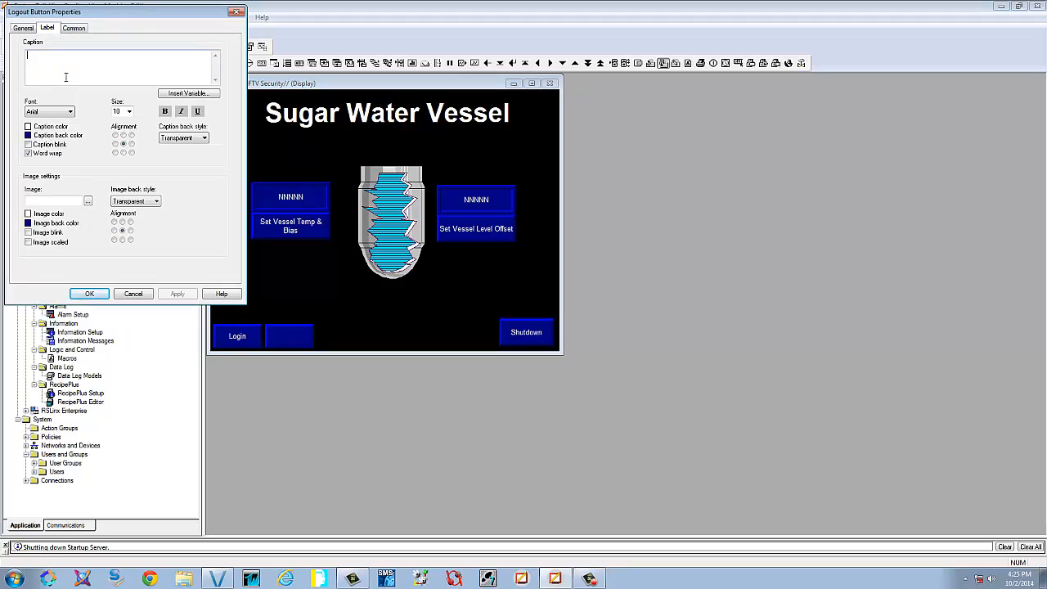
type("LogOut")
left_click(177, 294)
left_click(105, 293)
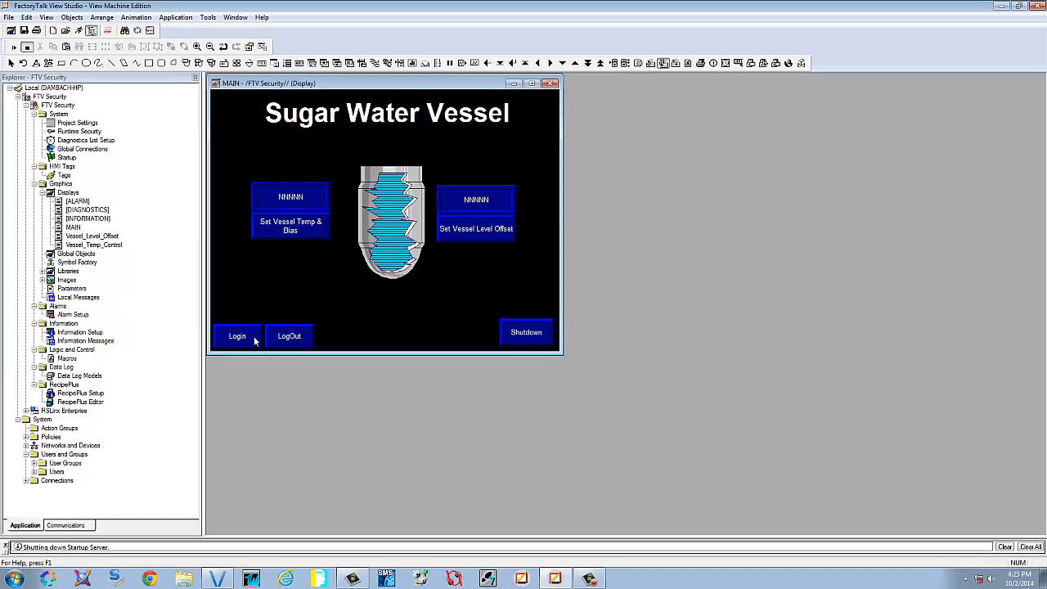
Check both buttons' size and position and nudge LogOut flush against Login
double_click(255, 338)
left_click(74, 28)
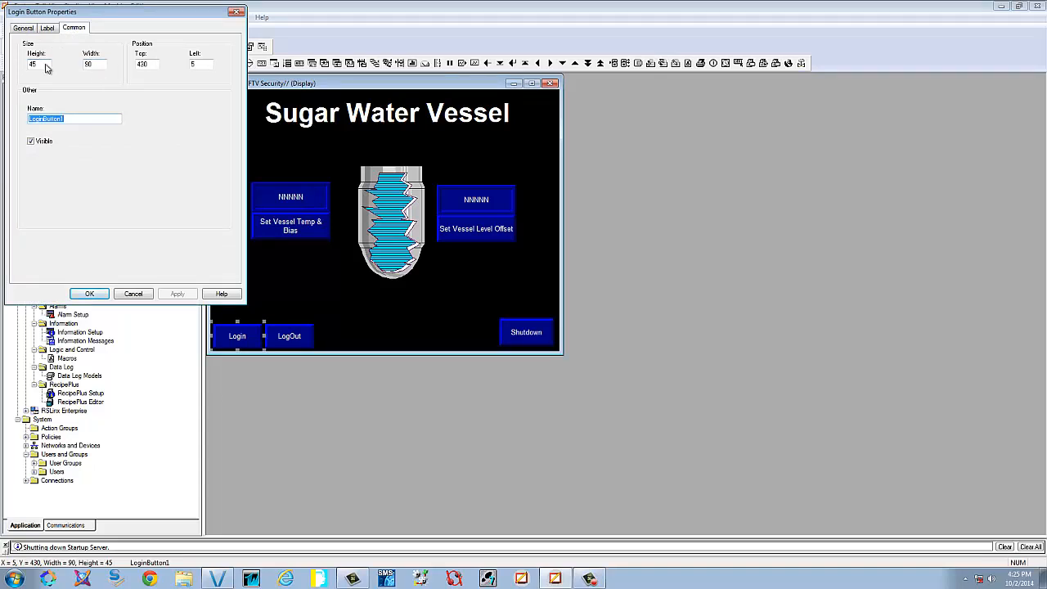
left_click(143, 294)
double_click(314, 334)
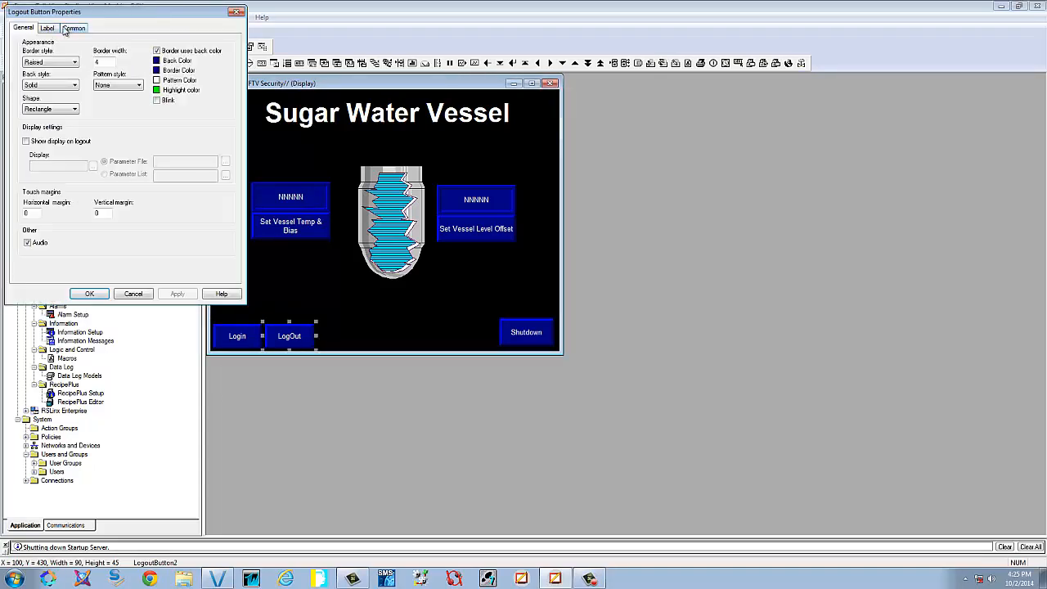
left_click(72, 27)
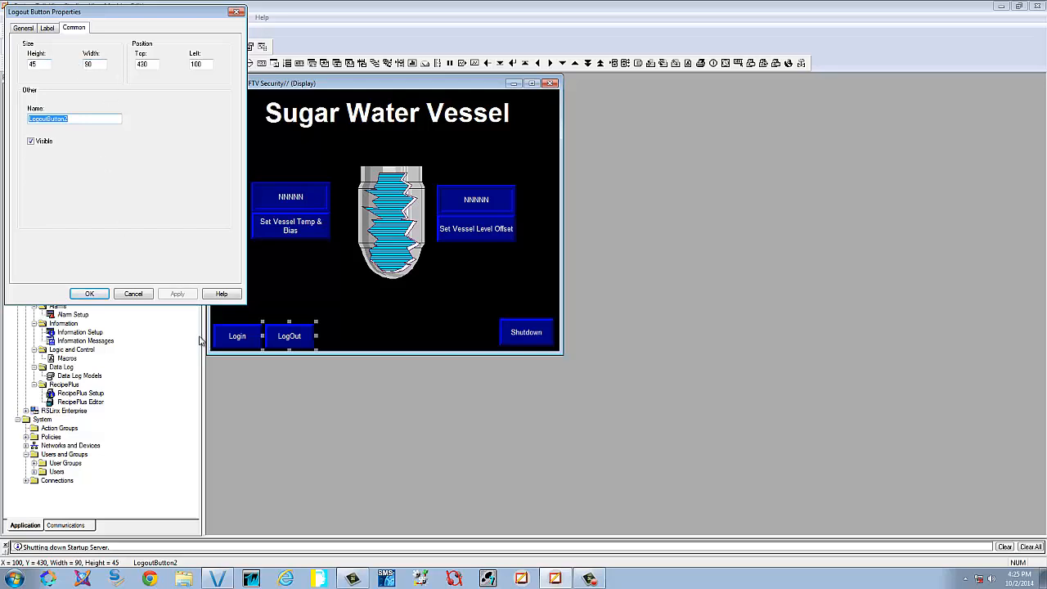
left_click(90, 293)
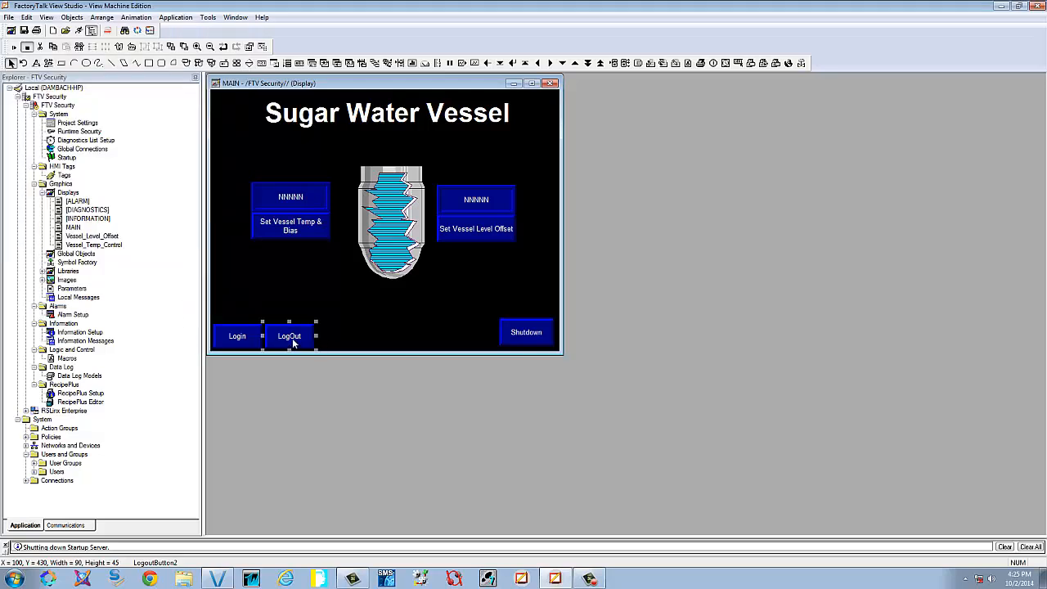
left_click_drag(293, 338, 291, 335)
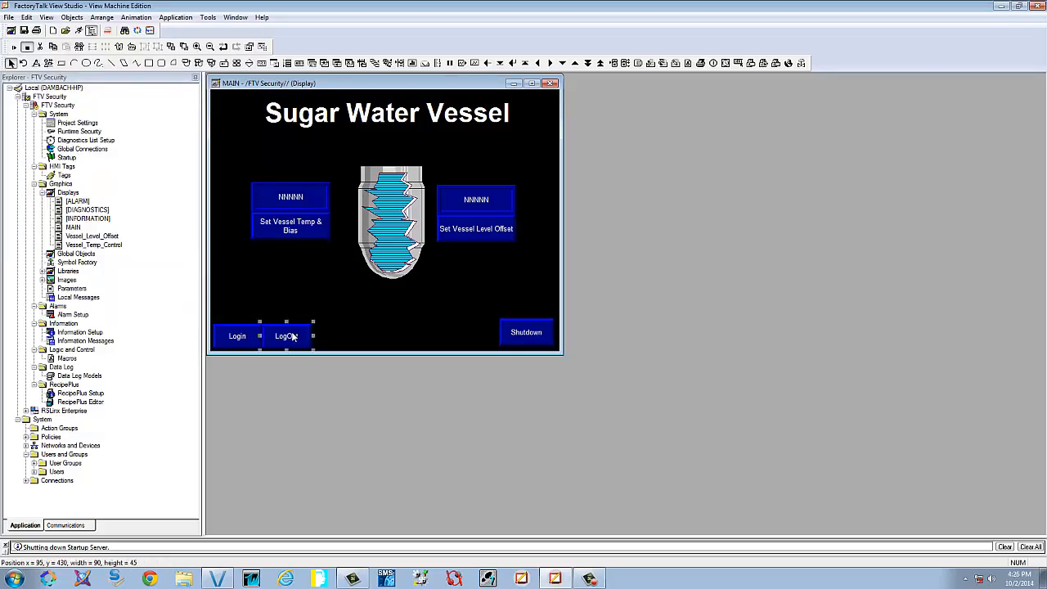
left_click(245, 288)
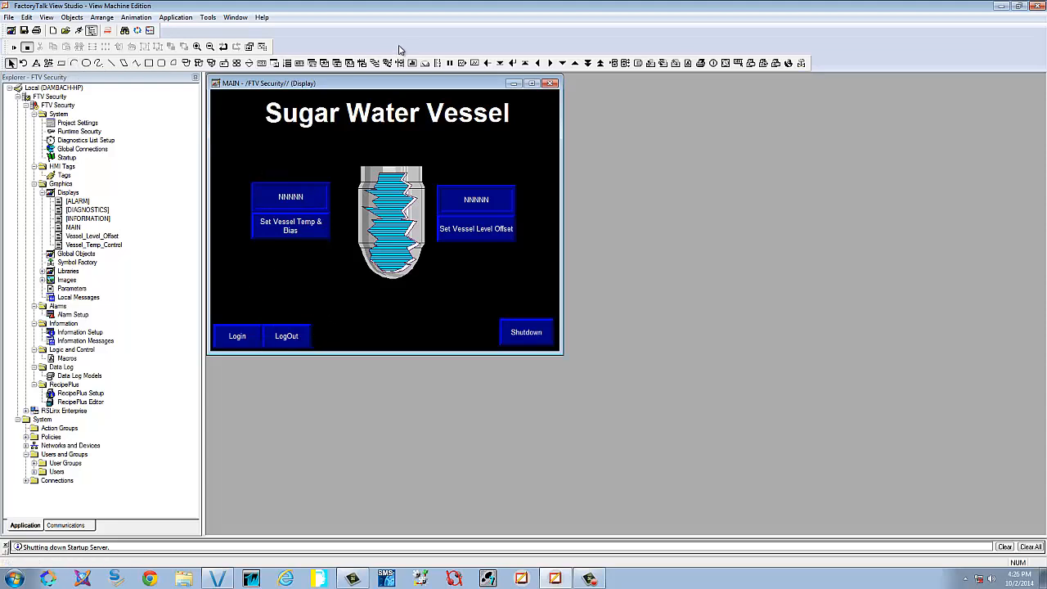
Add a string display above the Login button connected to the system\User tag
left_click(301, 63)
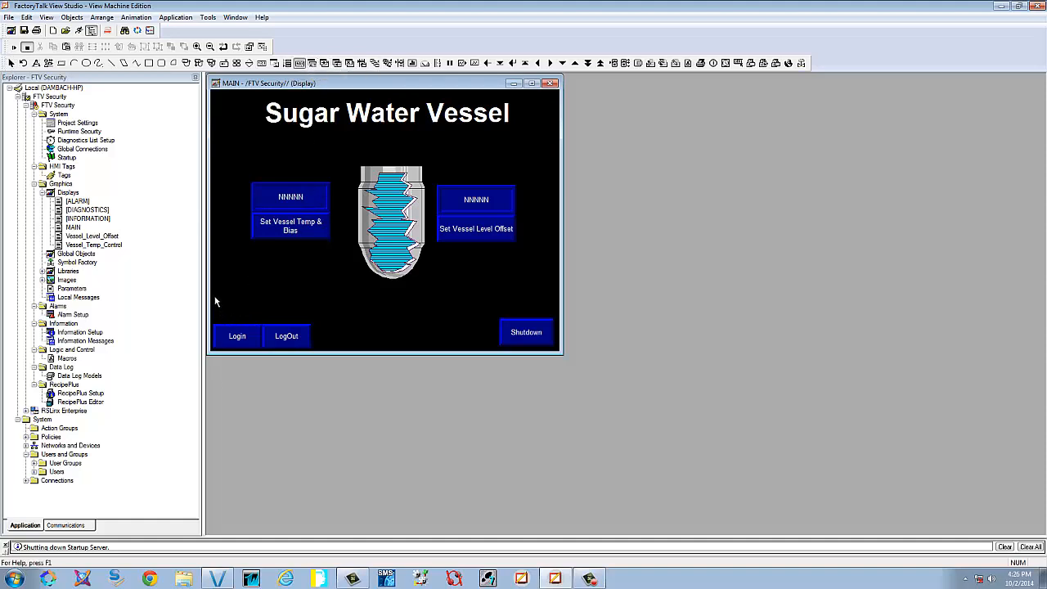
left_click_drag(254, 304, 312, 330)
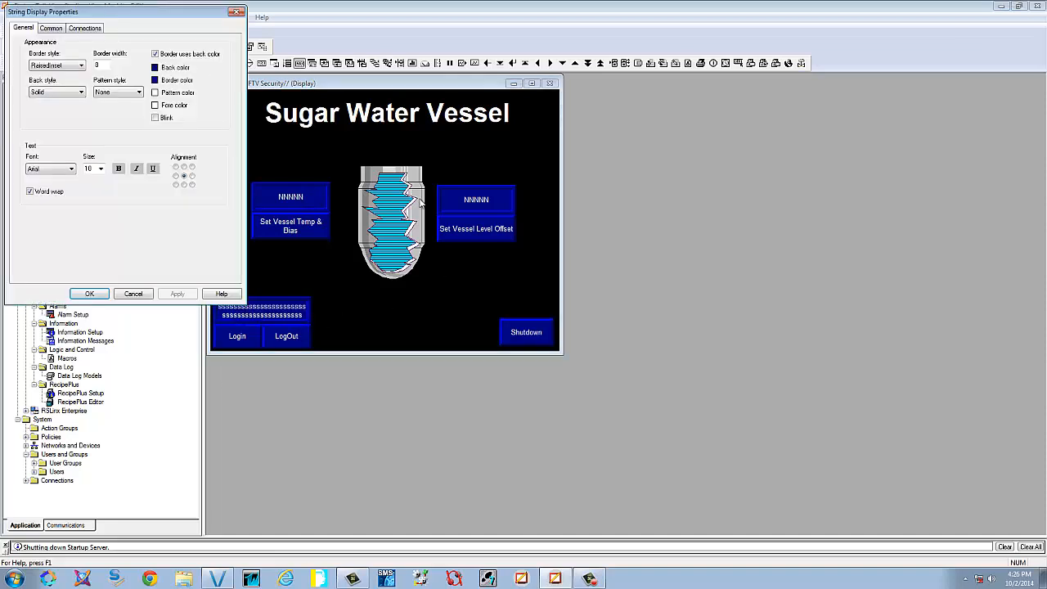
left_click(93, 29)
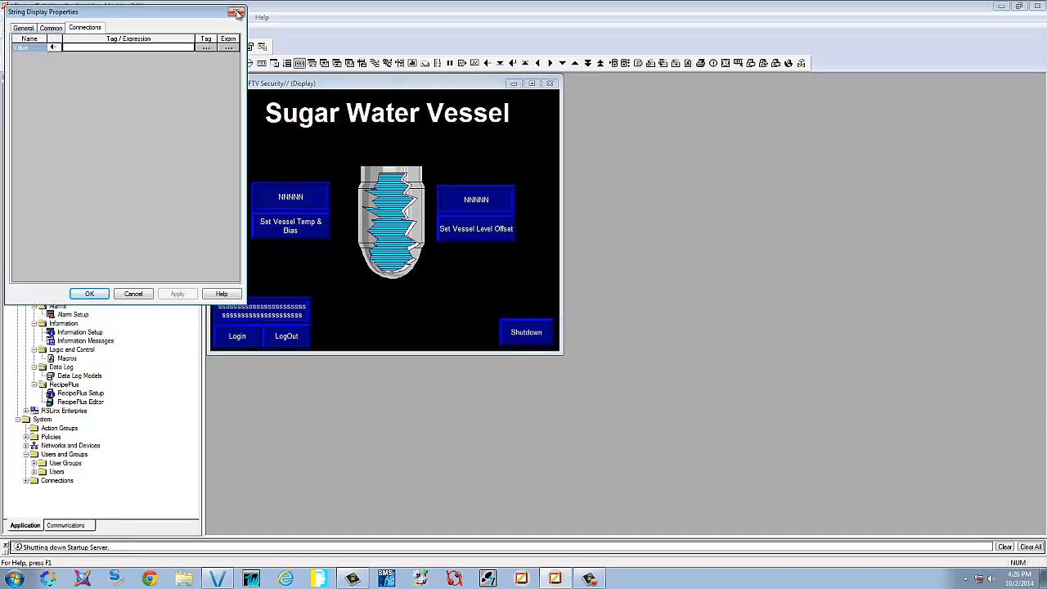
left_click(206, 47)
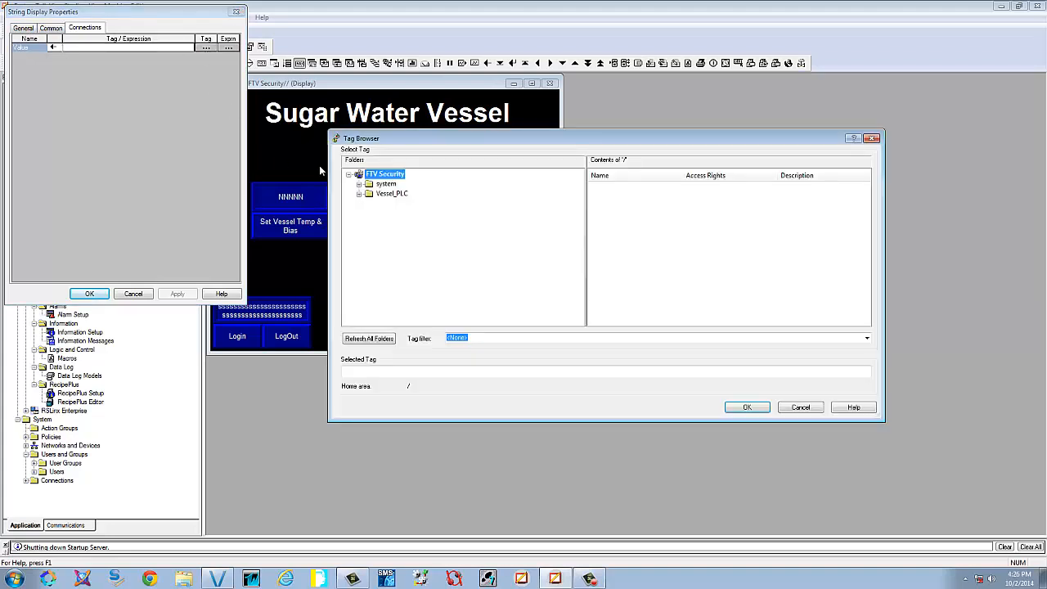
left_click(386, 185)
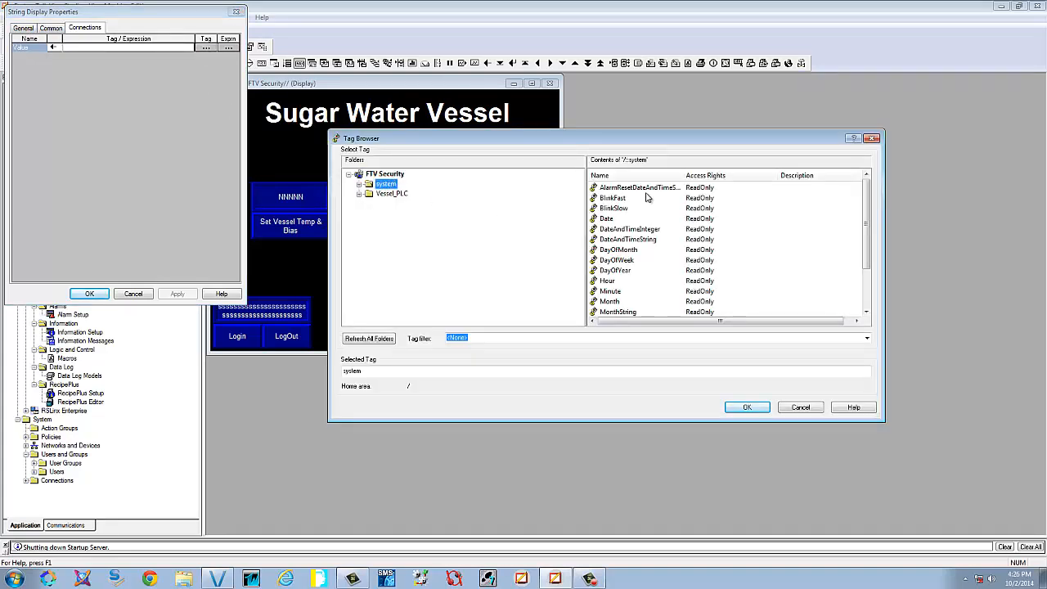
left_click(619, 301)
scroll(619, 308, "down", 2)
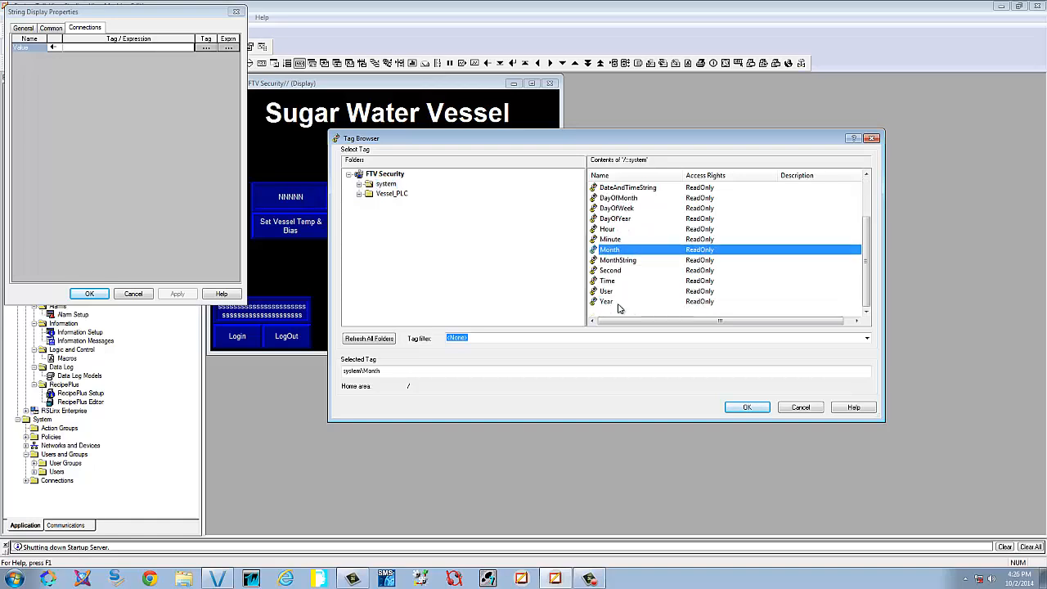
left_click(613, 293)
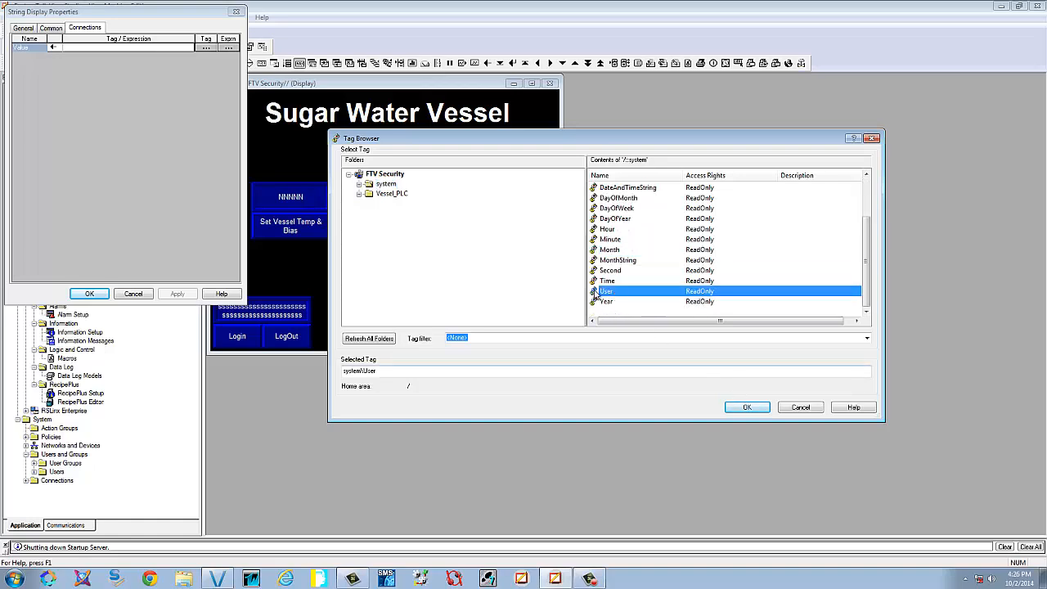
double_click(607, 292)
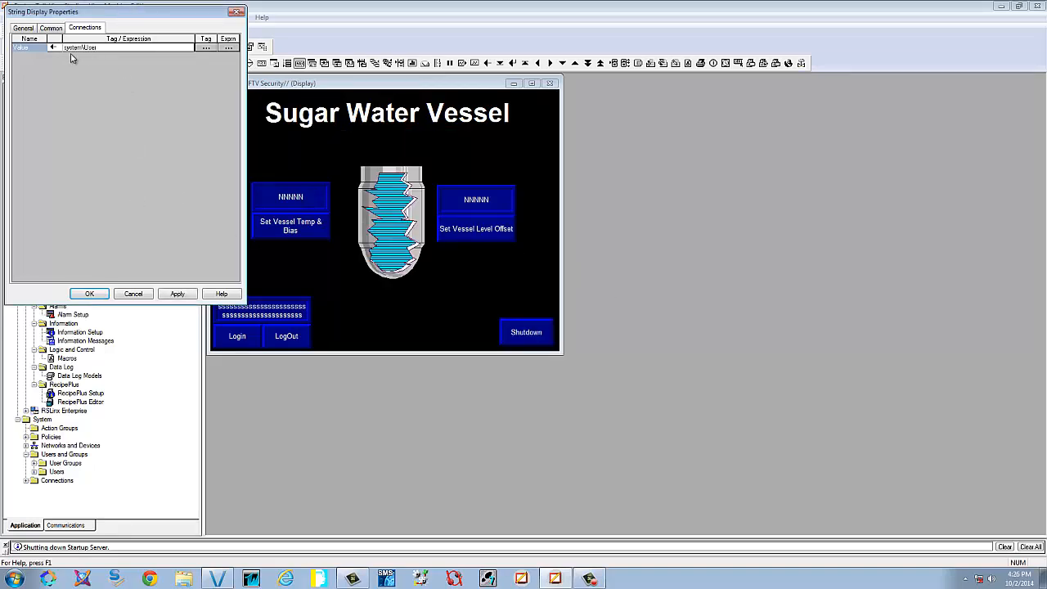
left_click(178, 294)
left_click(103, 294)
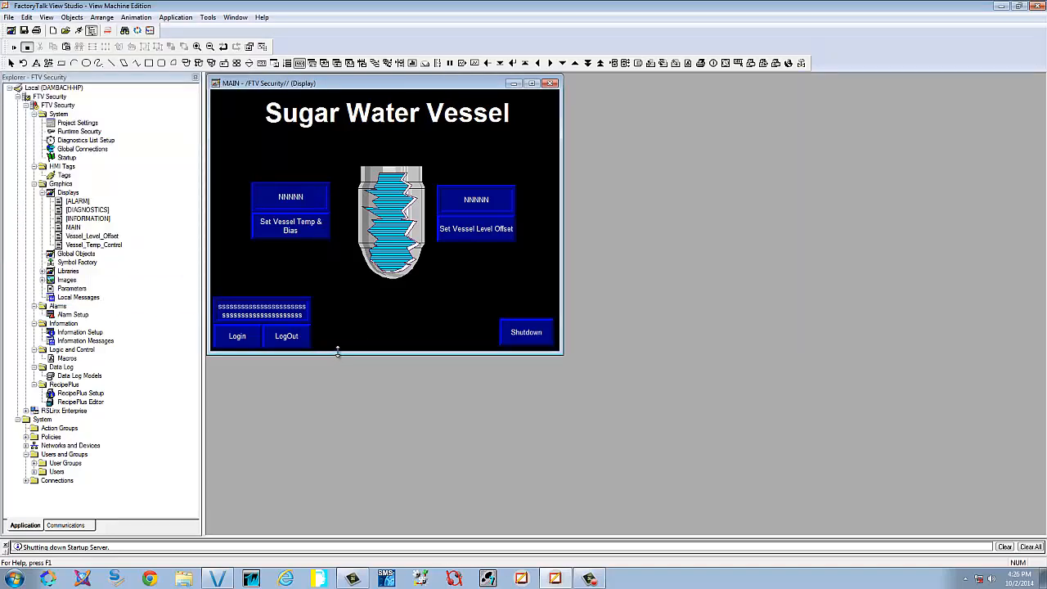
Close the MAIN display and save its changes
right_click(297, 270)
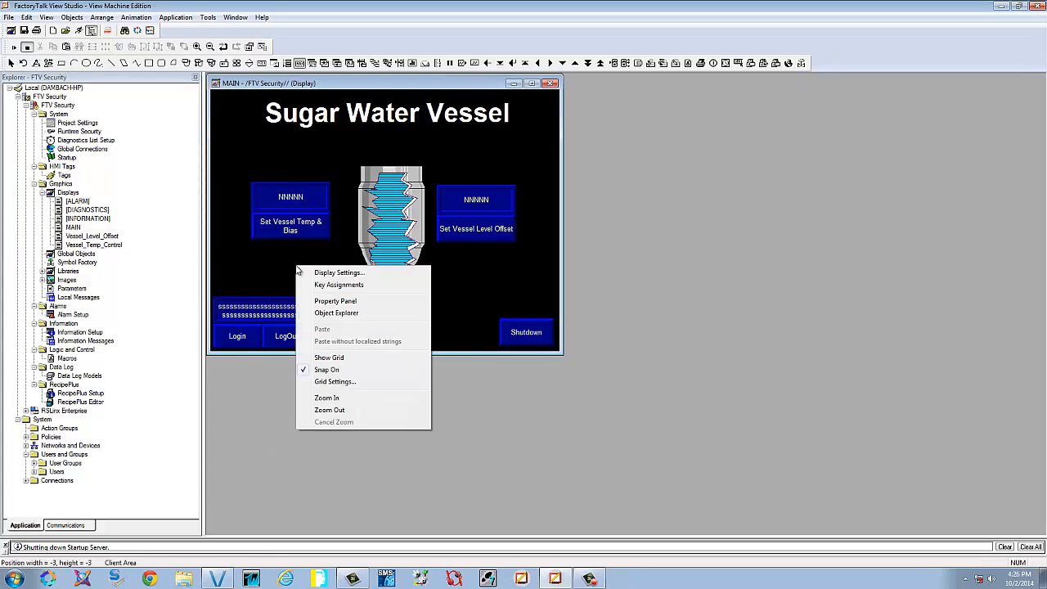
left_click(264, 277)
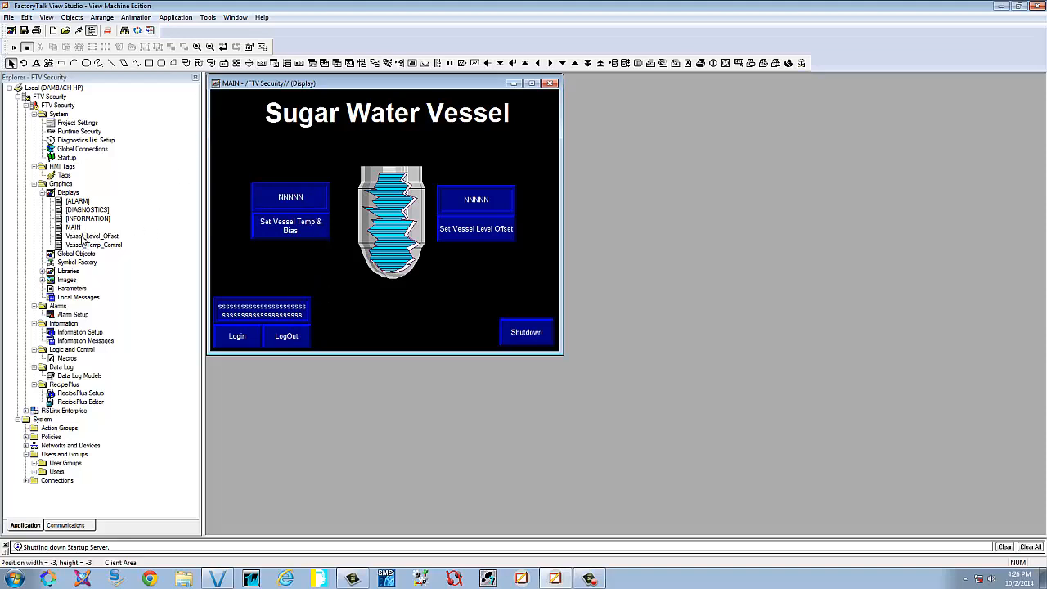
left_click(551, 84)
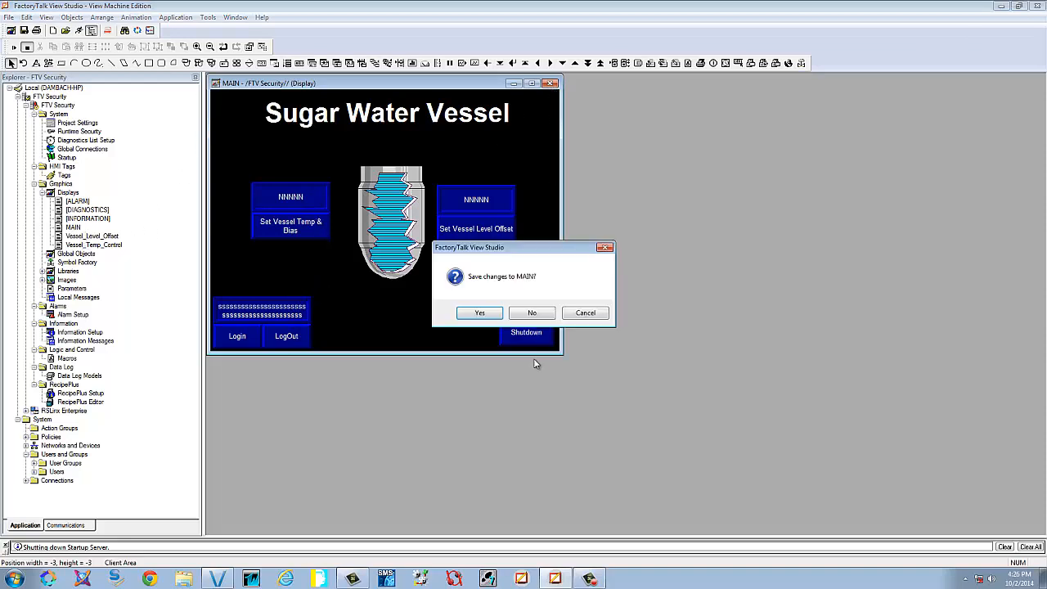
left_click(494, 319)
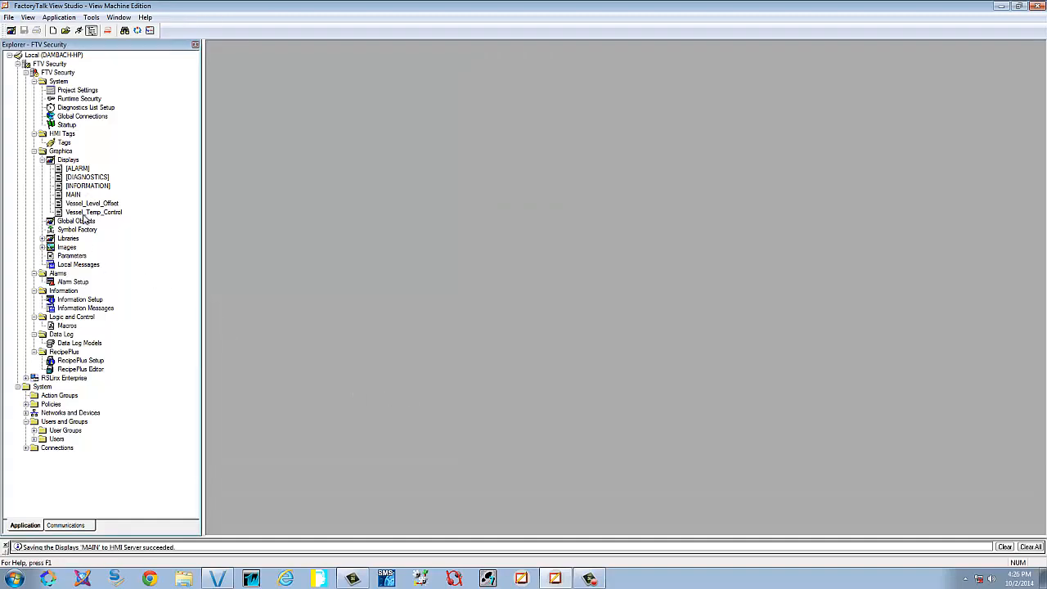
Set the Vessel_Level_Offset display's security code to C, then save and close it
double_click(84, 203)
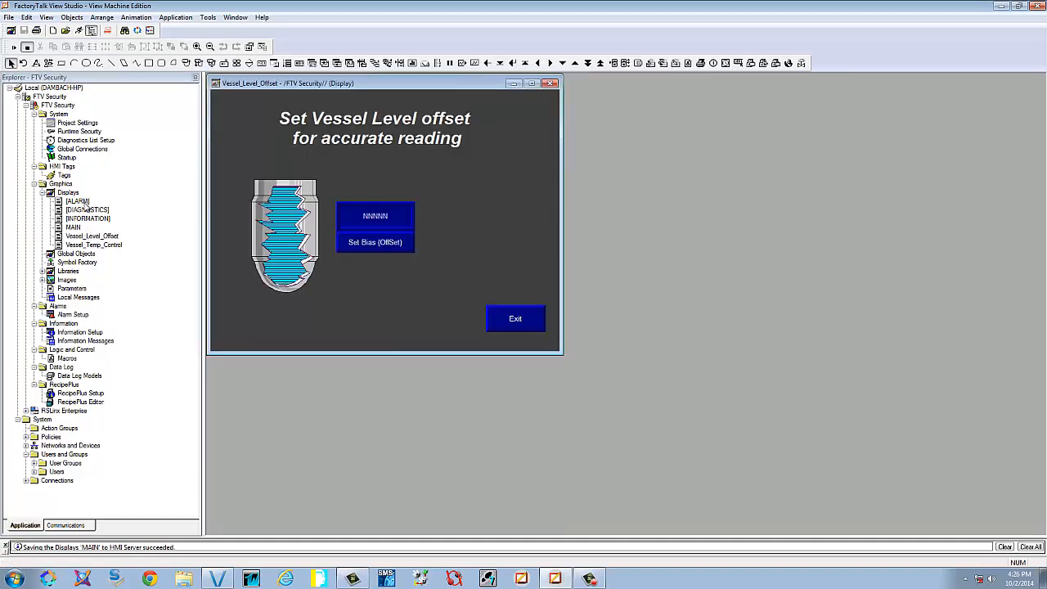
right_click(389, 306)
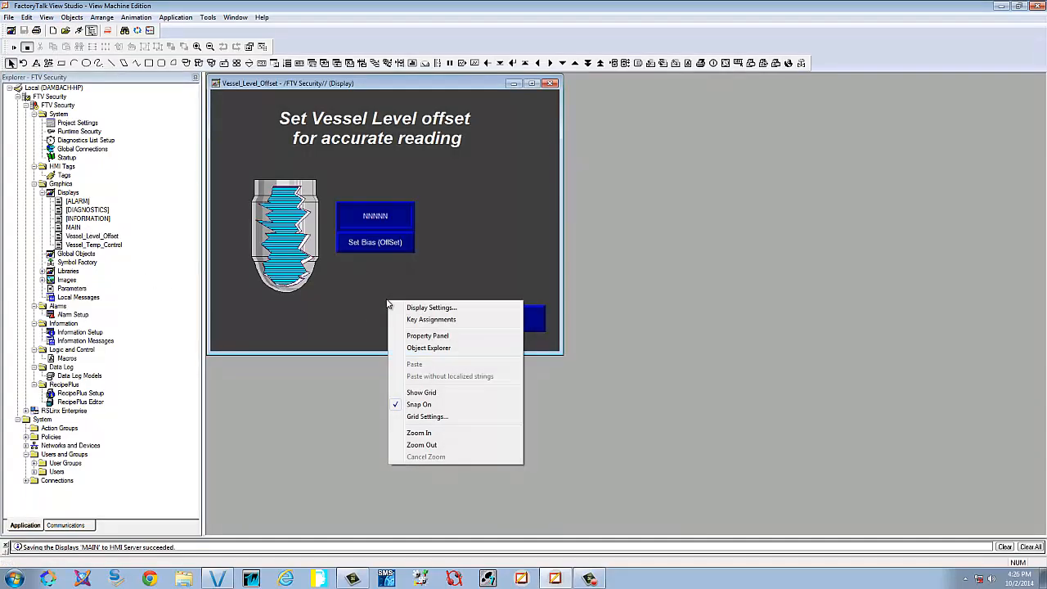
left_click(436, 308)
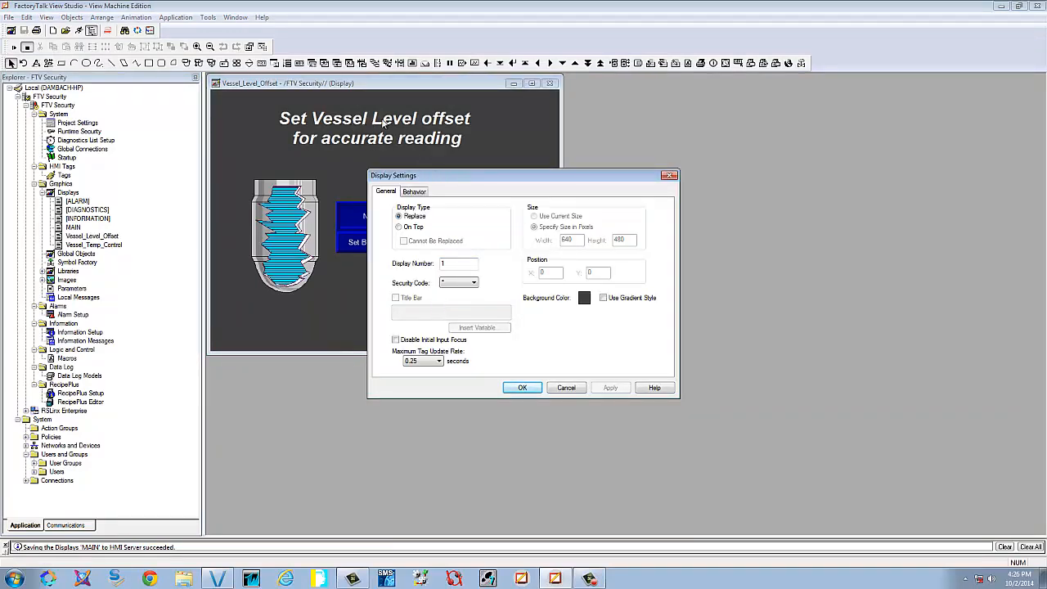
left_click(474, 283)
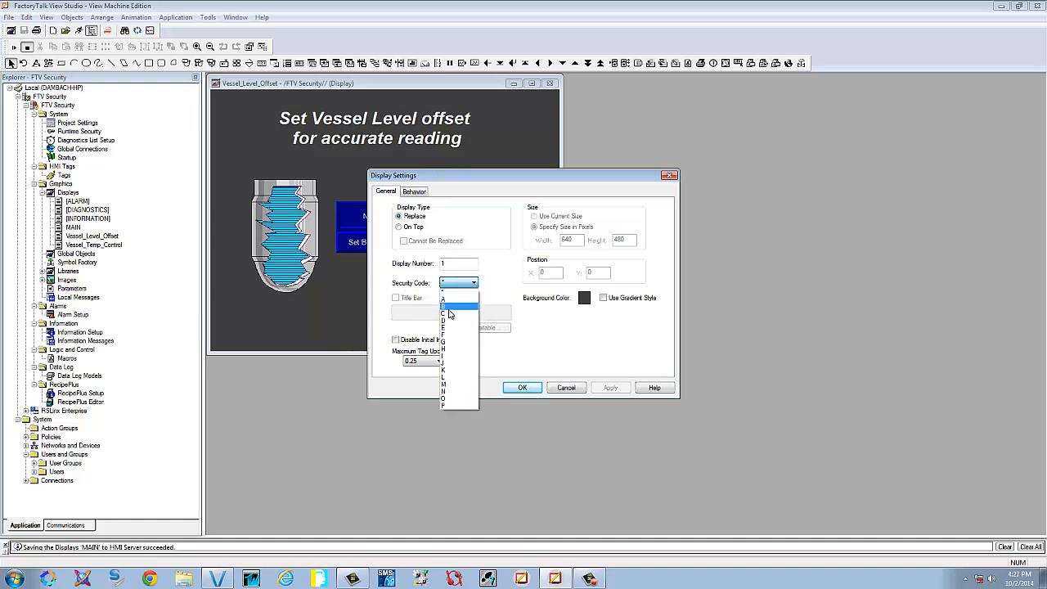
left_click(448, 315)
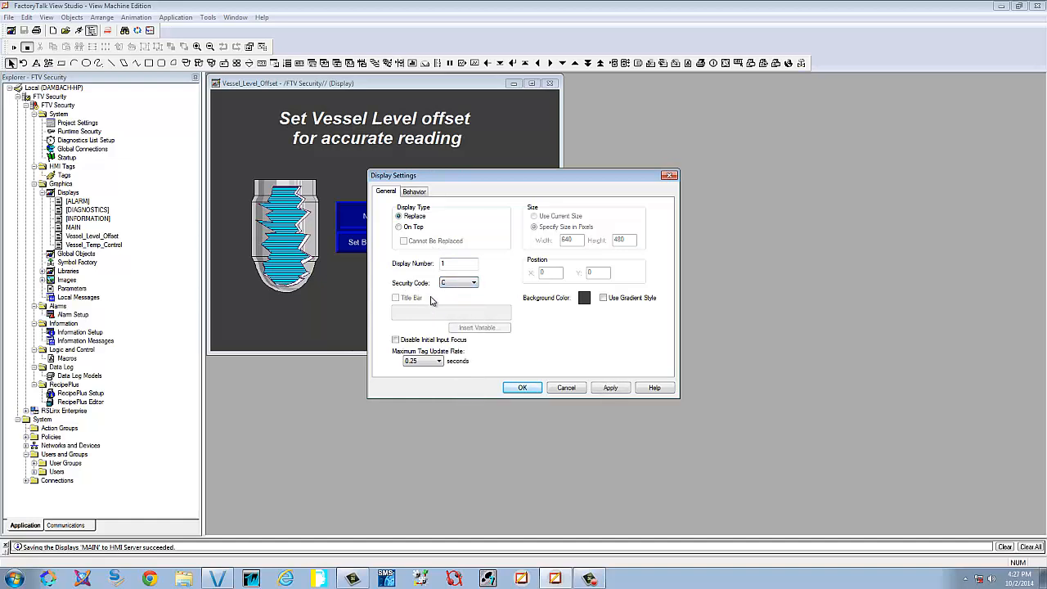
left_click(605, 387)
left_click(521, 387)
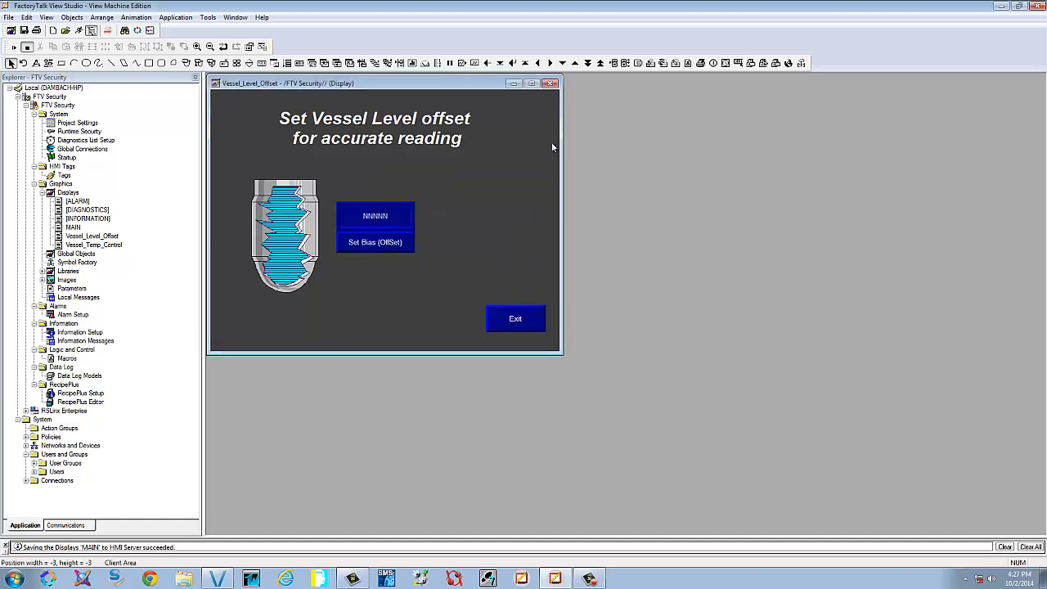
left_click(551, 86)
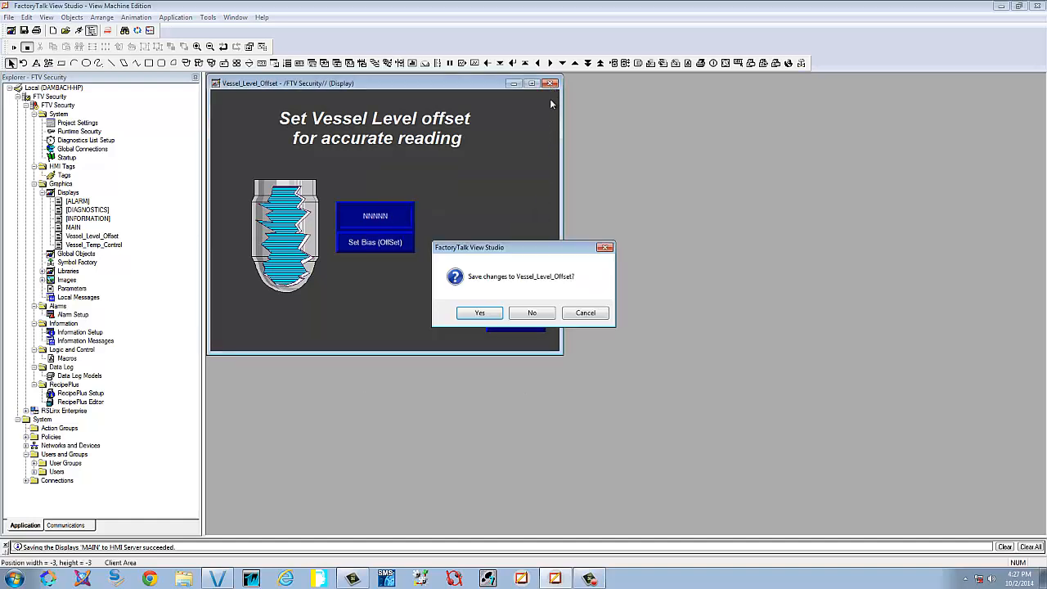
left_click(489, 314)
double_click(112, 213)
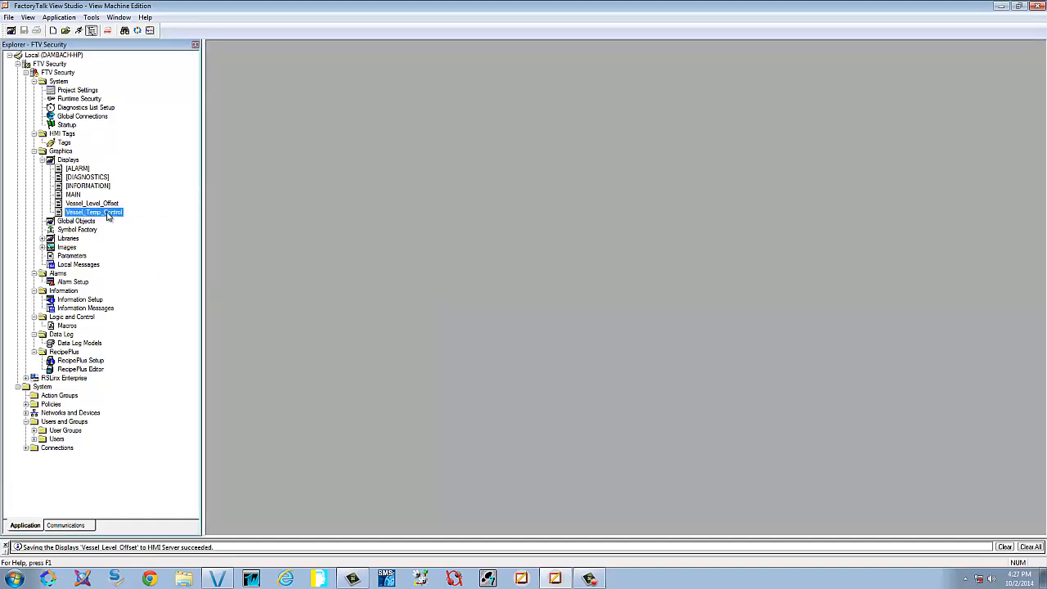
Set the Vessel_Temp_Control display's security code to B, then save and close it
right_click(369, 252)
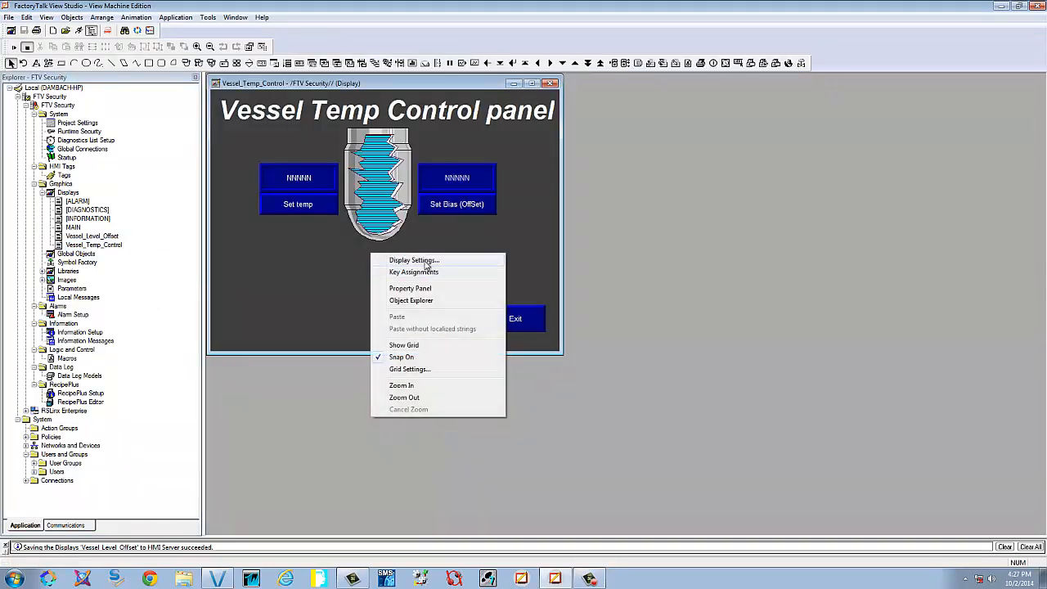
left_click(426, 260)
left_click(473, 283)
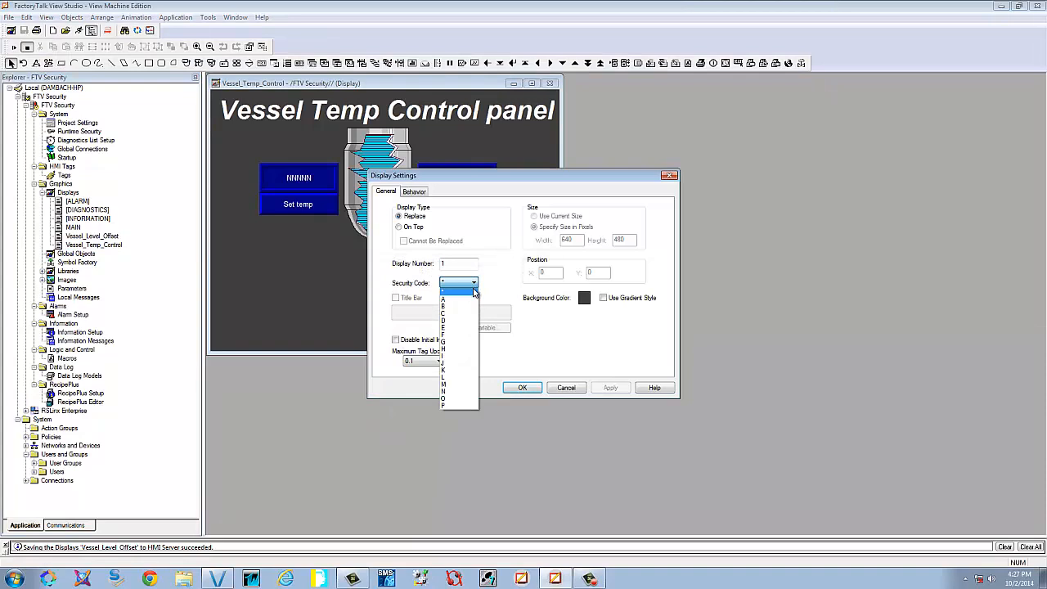
left_click(456, 306)
left_click(610, 387)
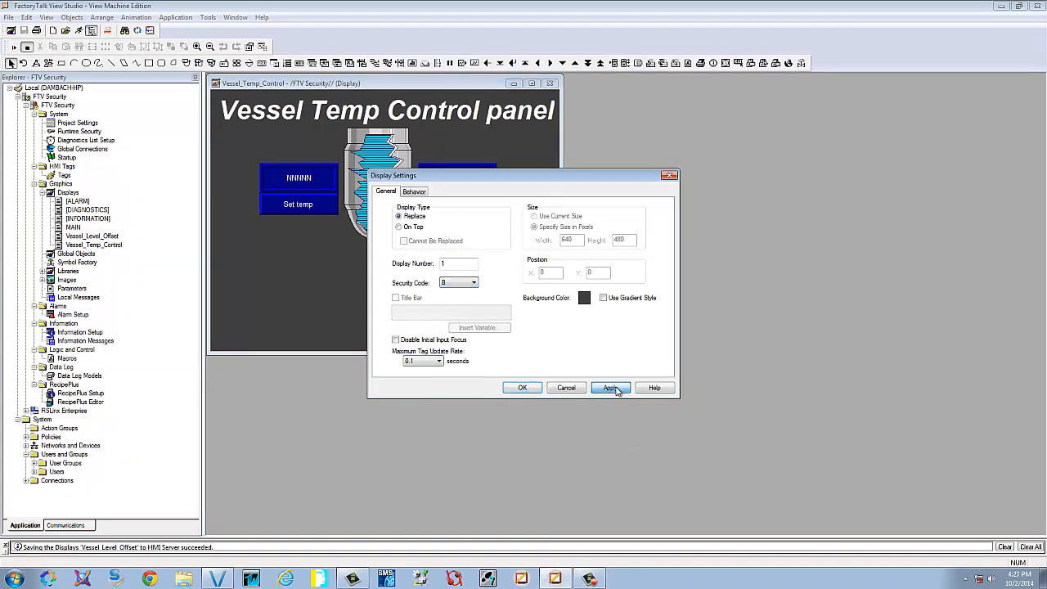
left_click(522, 390)
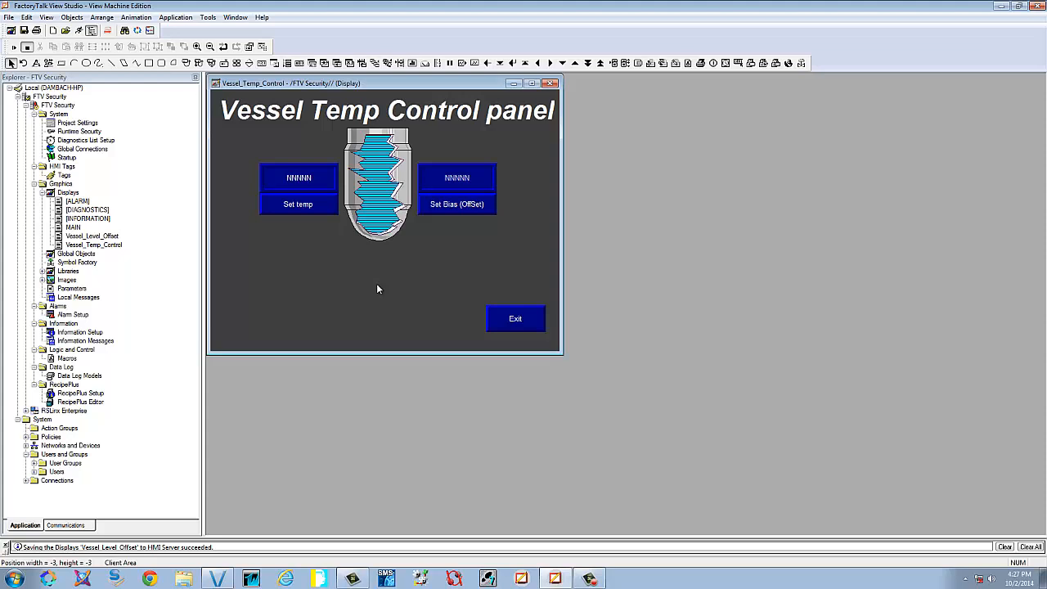
left_click(552, 83)
left_click(479, 310)
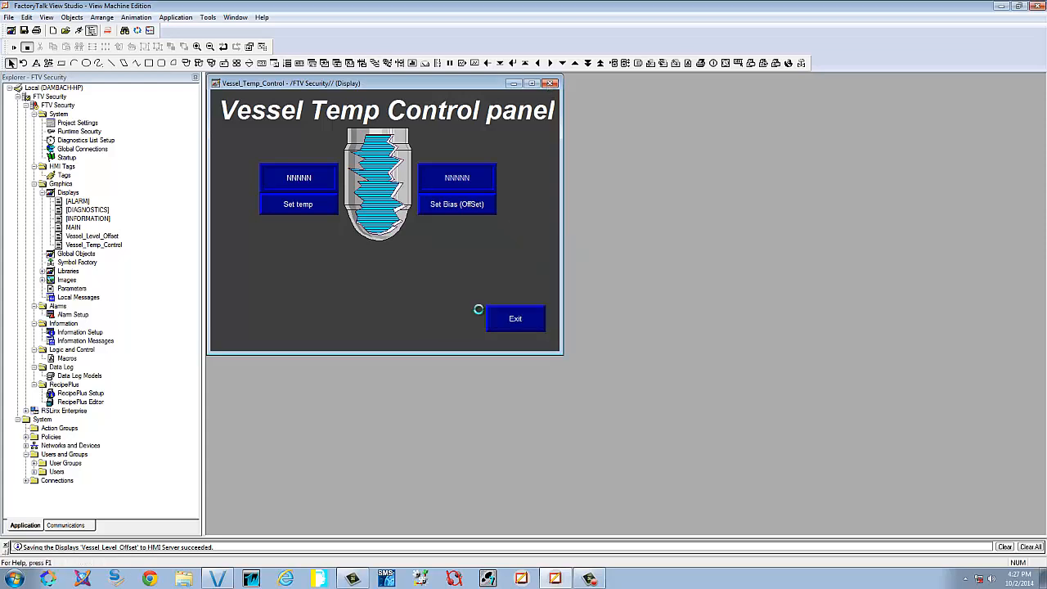
Reopen MAIN and confirm its display settings keep security code *
double_click(74, 194)
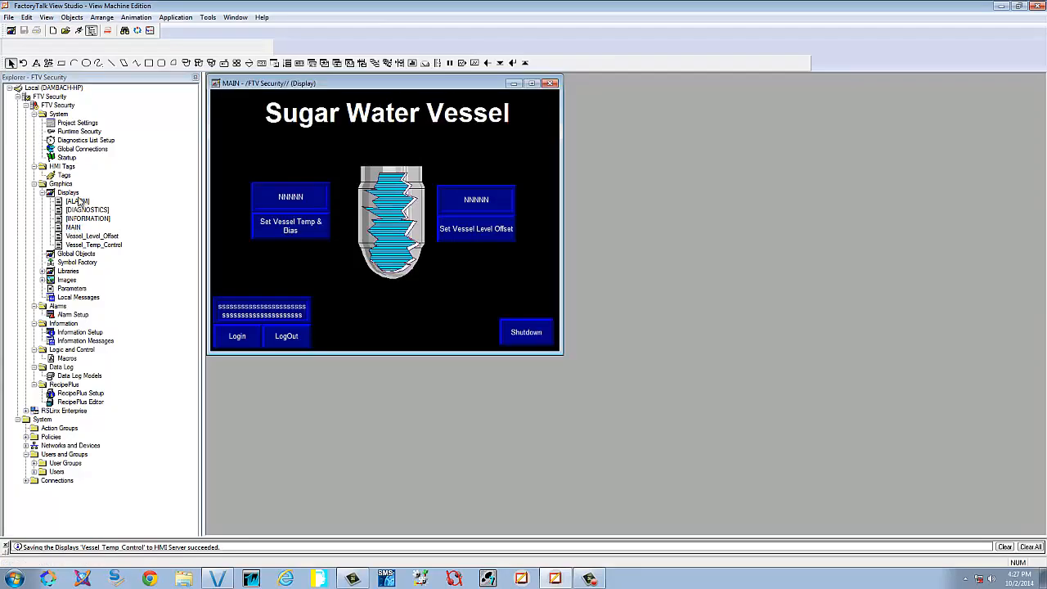
right_click(393, 320)
left_click(432, 328)
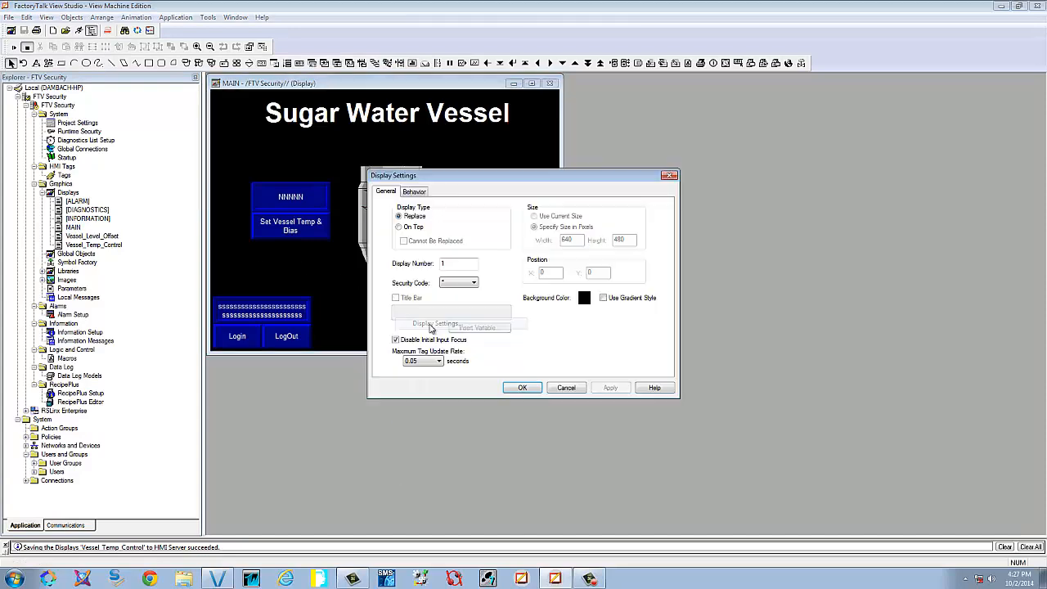
left_click(451, 283)
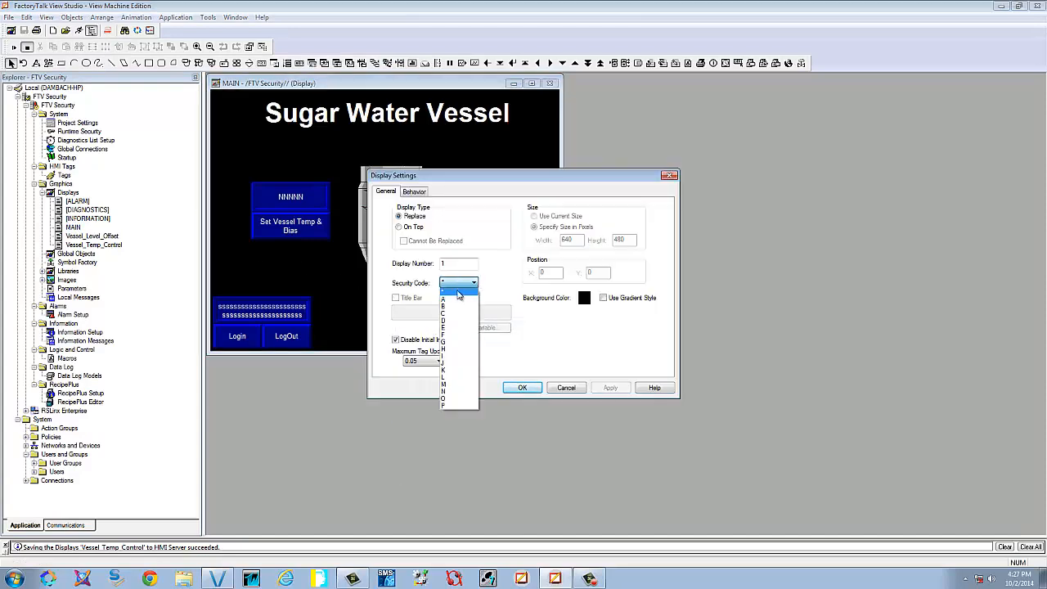
left_click(447, 292)
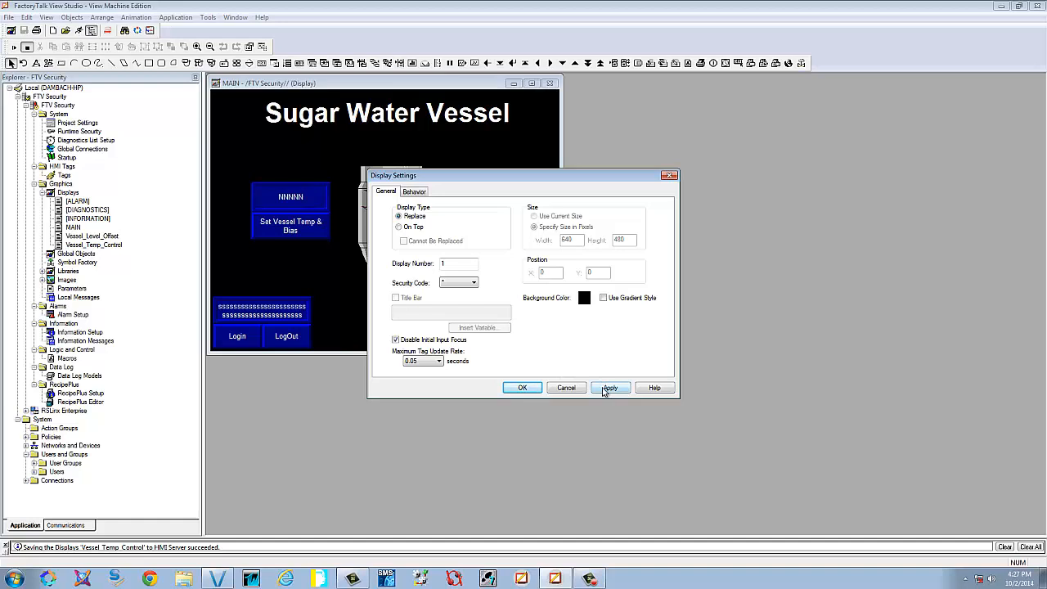
left_click(607, 389)
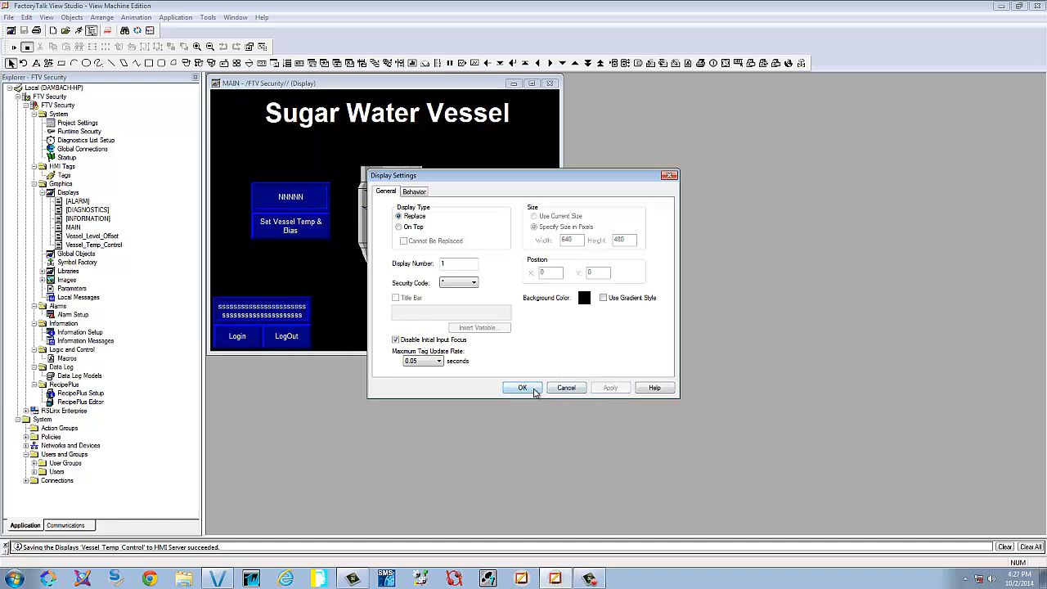
left_click(522, 388)
Check the target displays of the Set Vessel Temp & Bias and Set Vessel Level Offset buttons
left_click(274, 232)
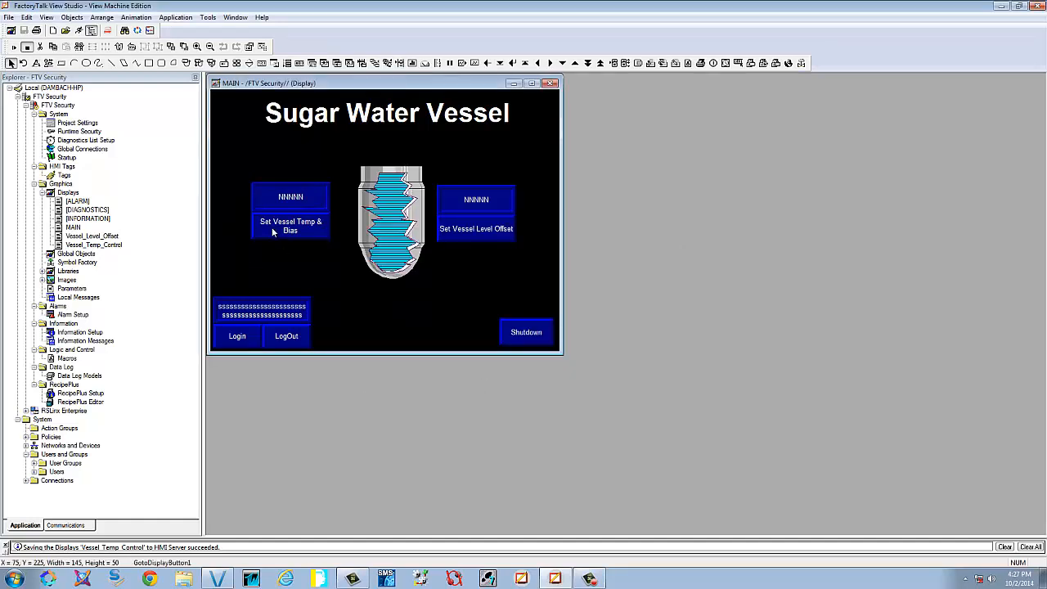
double_click(273, 234)
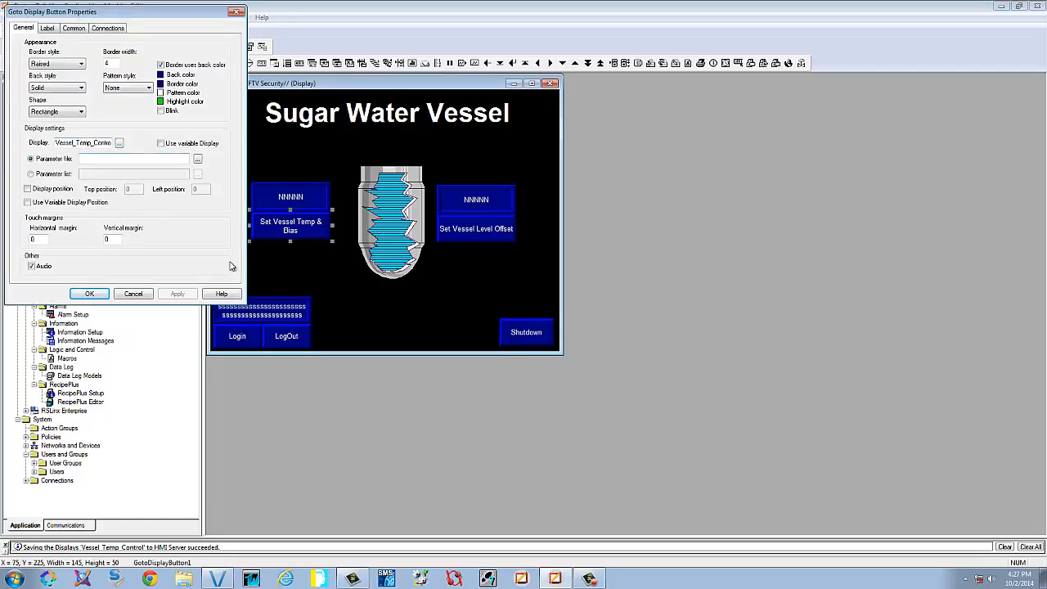
left_click(236, 12)
double_click(466, 227)
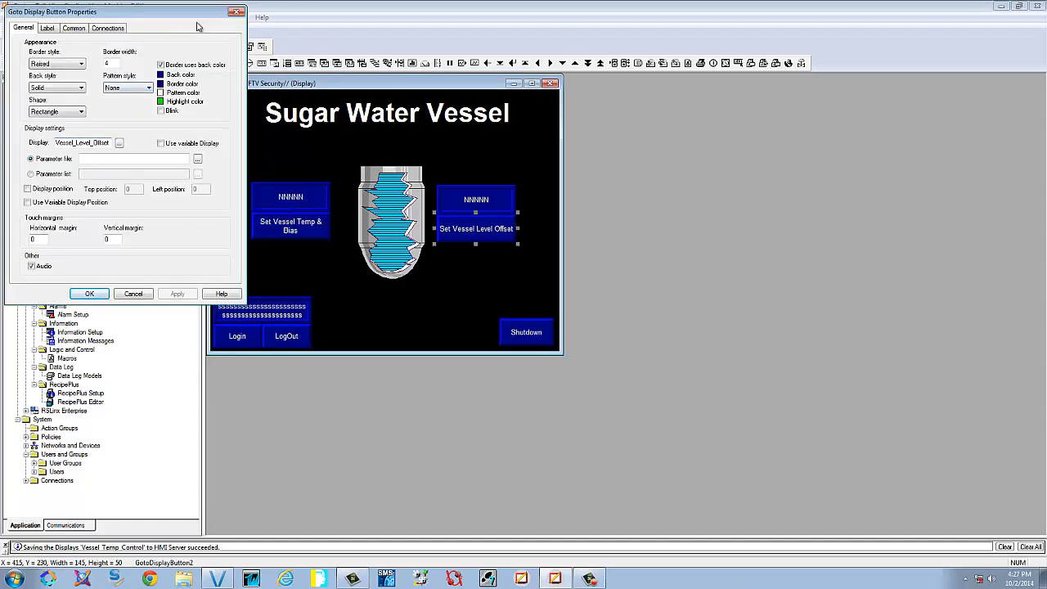
left_click(237, 11)
left_click(368, 292)
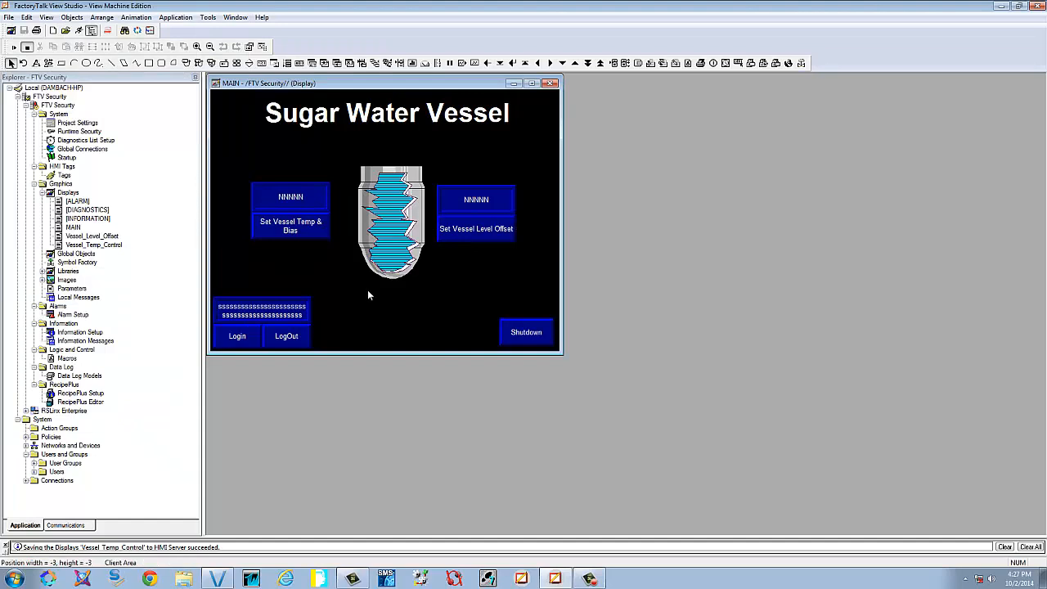
In Runtime Security, clear codes B through P from the DEFAULT account so it keeps only code A
double_click(78, 132)
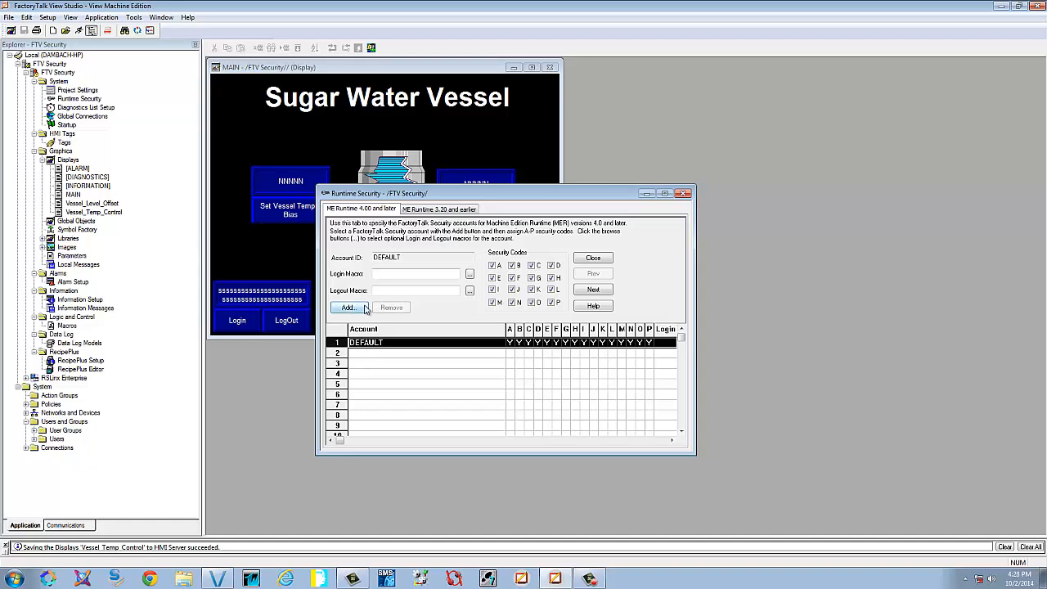
left_click(493, 302)
left_click(511, 302)
left_click(532, 302)
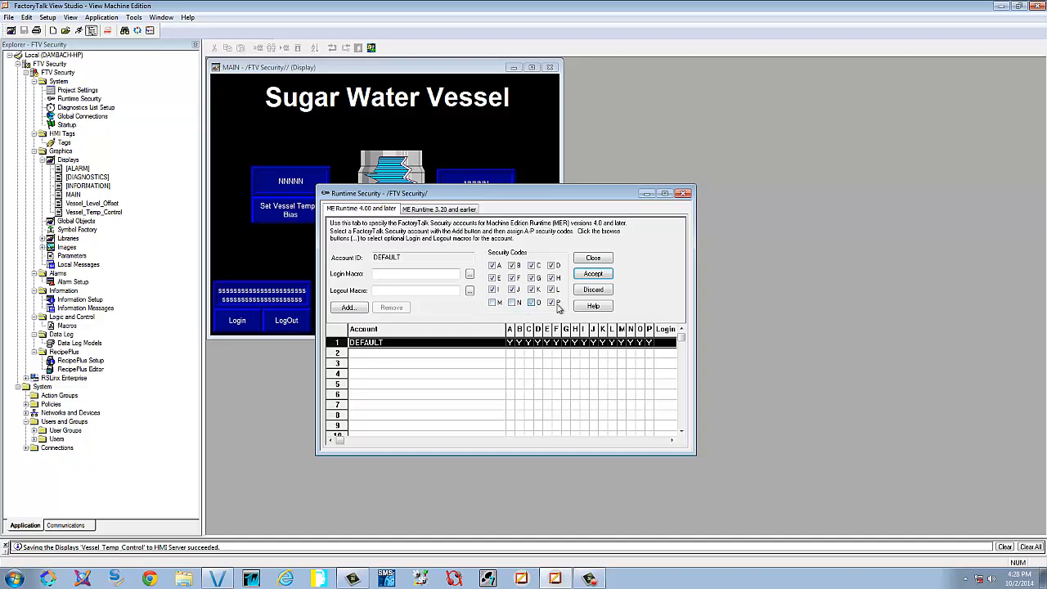
left_click(551, 302)
left_click(552, 289)
left_click(532, 289)
left_click(492, 289)
left_click(492, 278)
left_click(512, 279)
left_click(532, 278)
left_click(551, 277)
left_click(551, 265)
left_click(532, 265)
left_click(512, 265)
left_click(583, 277)
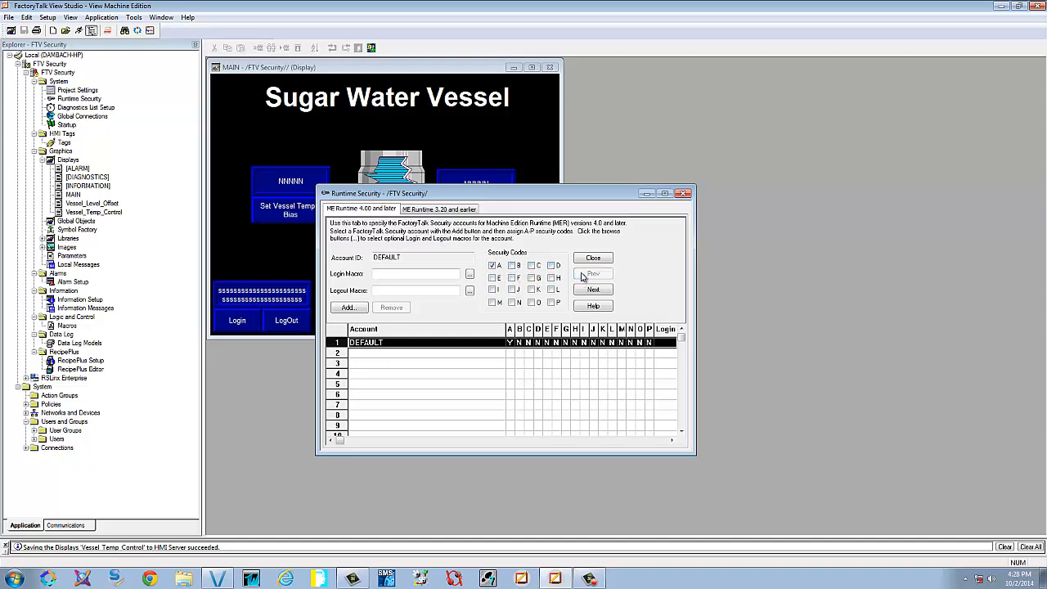
Add the Maint user as a new runtime security account
left_click(348, 307)
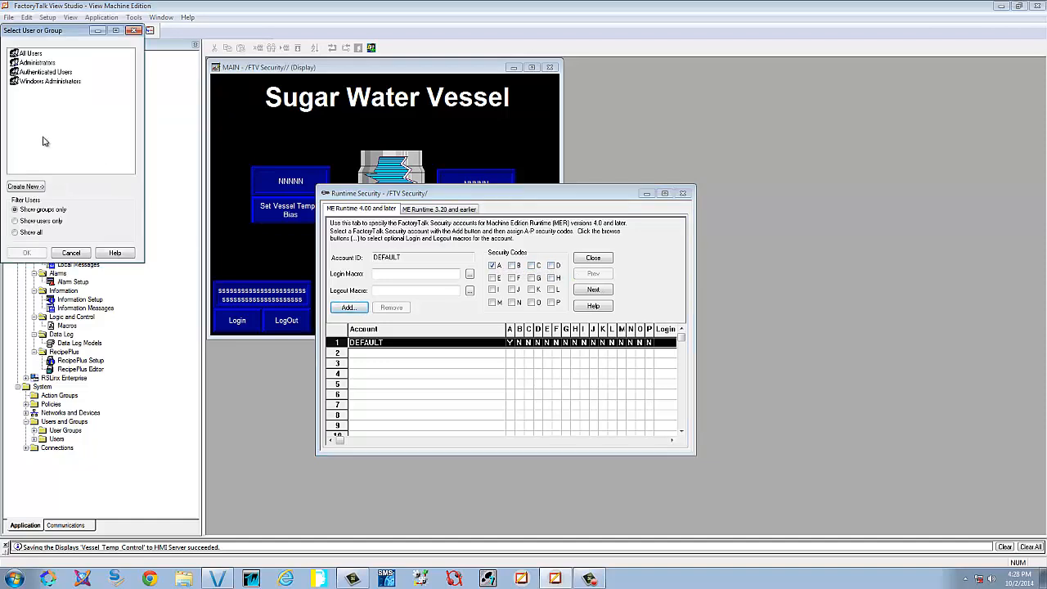
left_click_drag(45, 31, 141, 134)
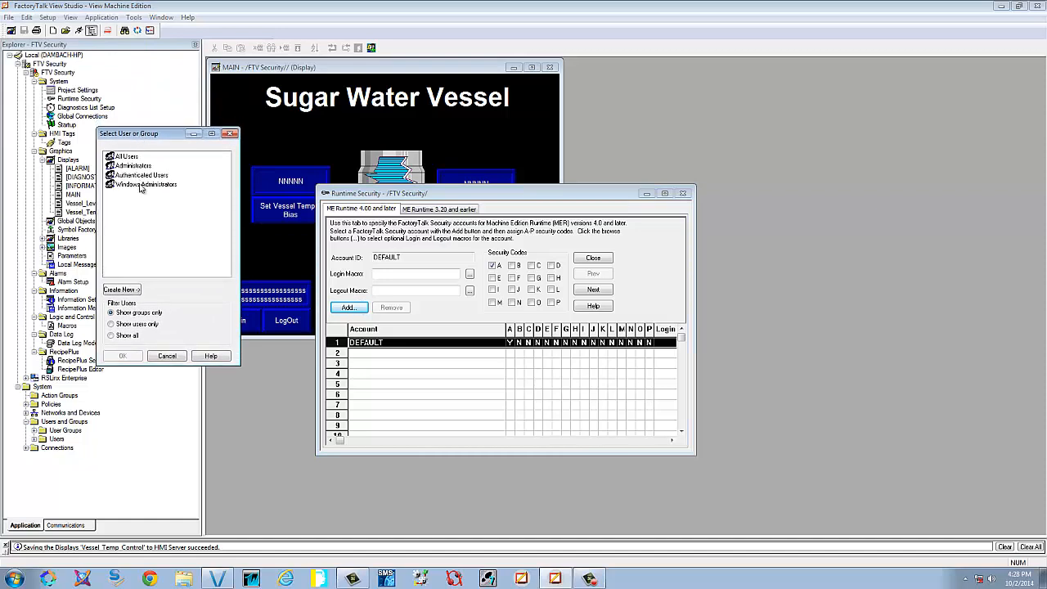
left_click(111, 324)
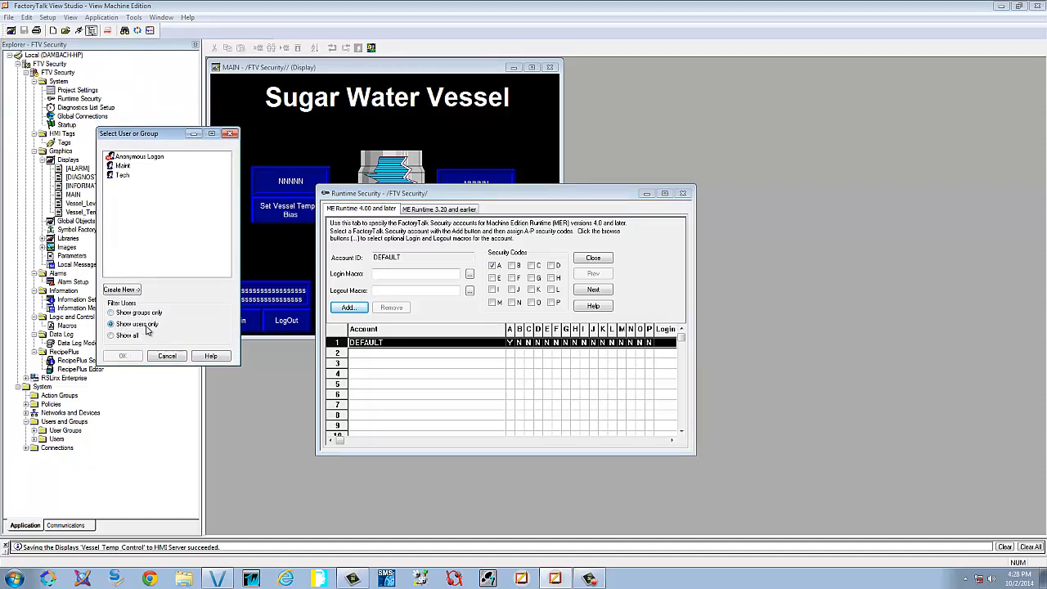
left_click(123, 166)
left_click(134, 356)
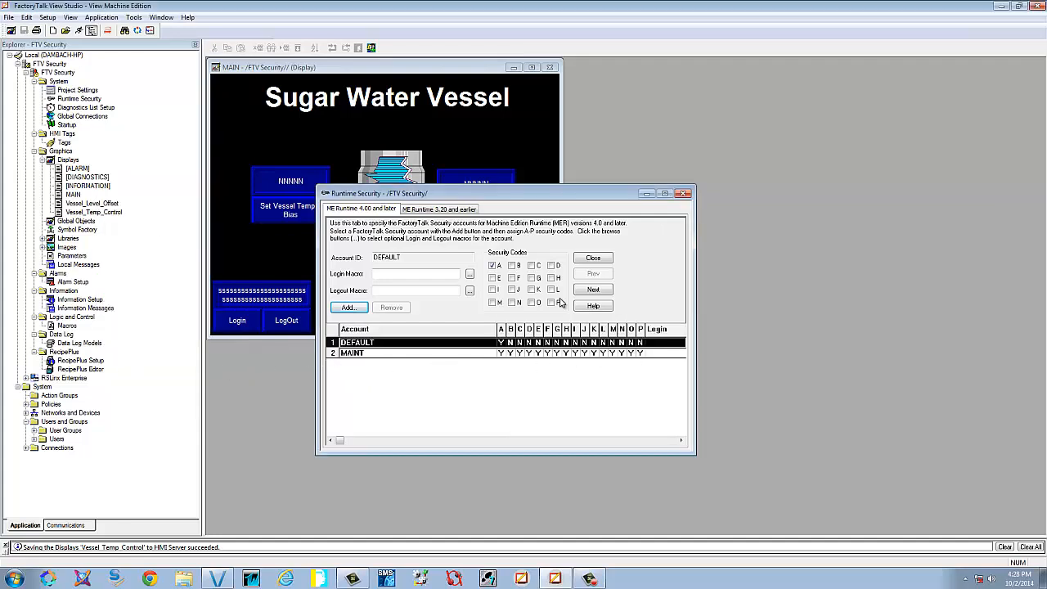
Clear codes C through P from the MAINT account so it holds only A and B
left_click(398, 353)
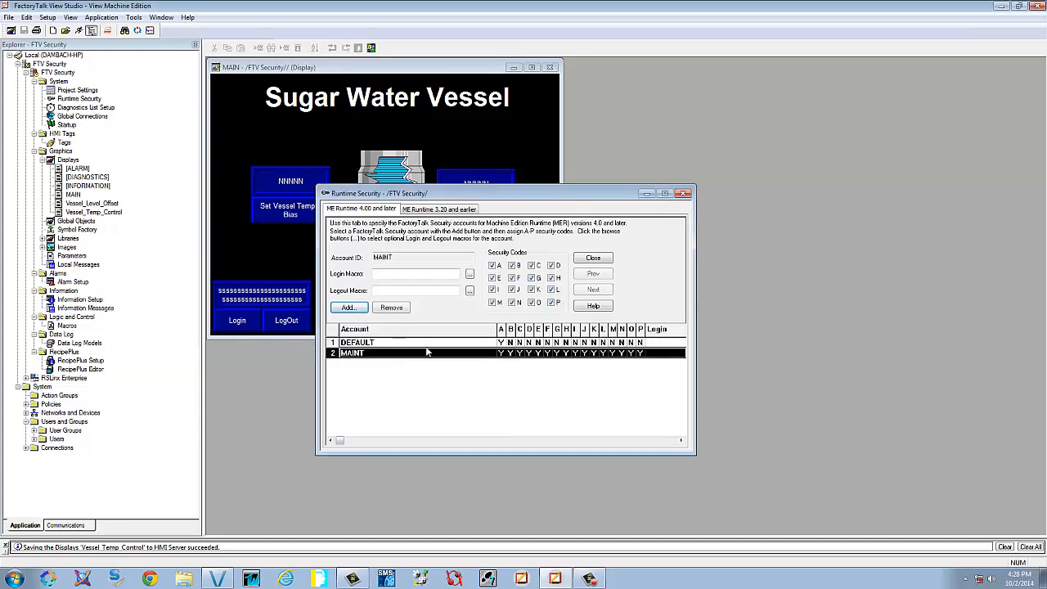
left_click(552, 302)
left_click(532, 302)
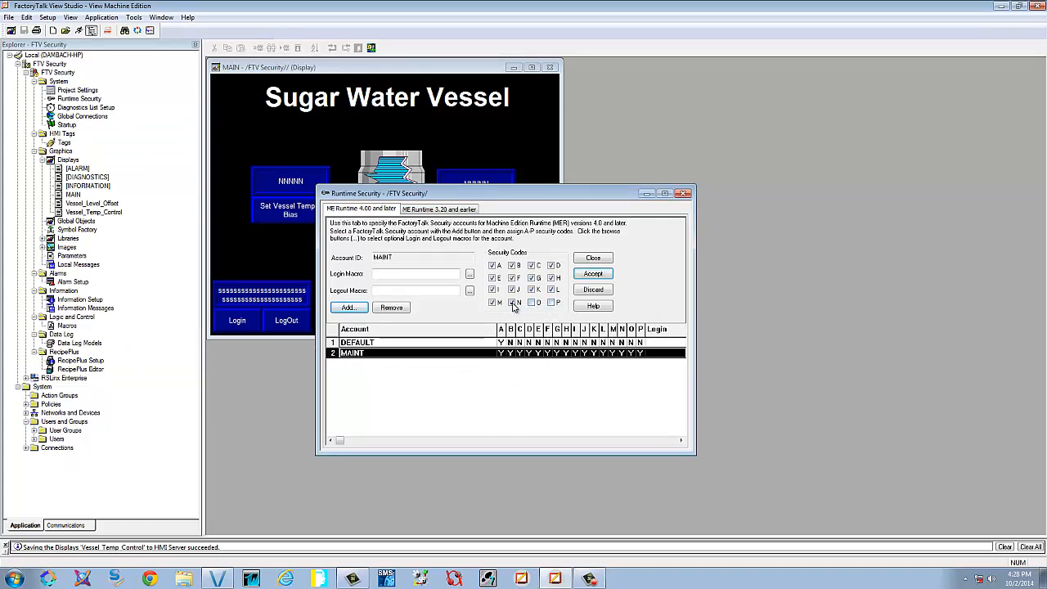
left_click(512, 303)
left_click(492, 303)
left_click(493, 289)
left_click(512, 289)
left_click(532, 290)
left_click(552, 289)
left_click(552, 278)
left_click(531, 279)
left_click(512, 278)
left_click(492, 278)
left_click(531, 265)
left_click(552, 265)
left_click(590, 275)
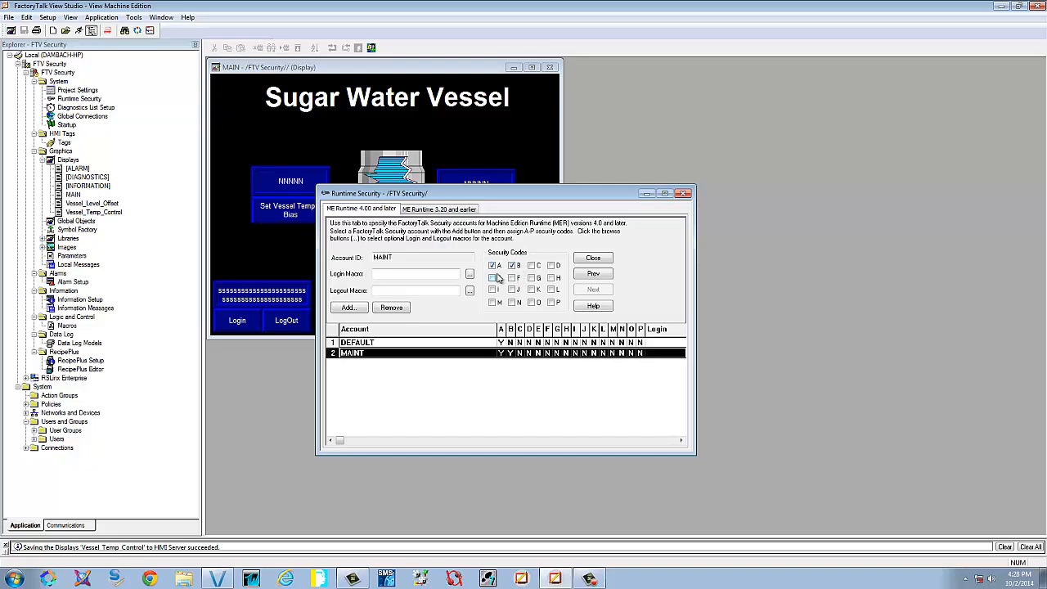
Add the Tech user as another runtime security account
left_click(351, 307)
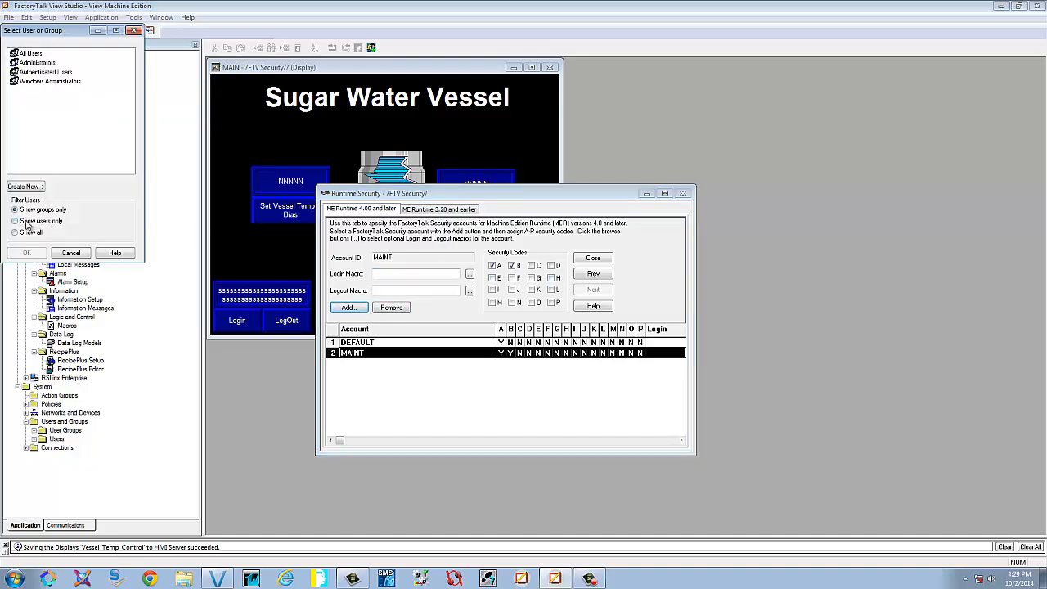
left_click(25, 221)
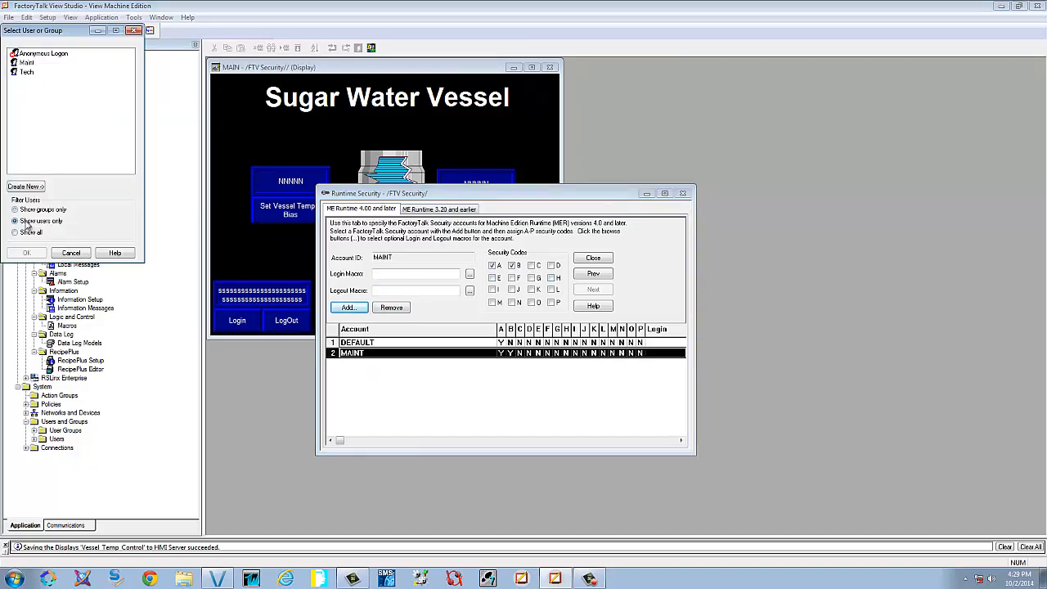
left_click(33, 73)
left_click(27, 254)
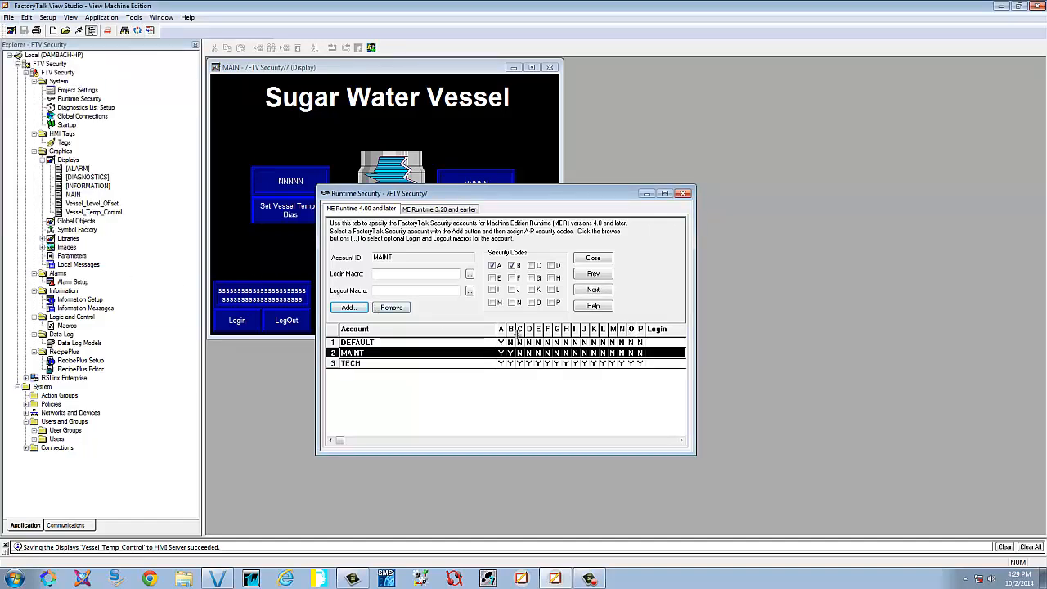
Limit the TECH account to codes A and C, then close Runtime Security and save
left_click(431, 366)
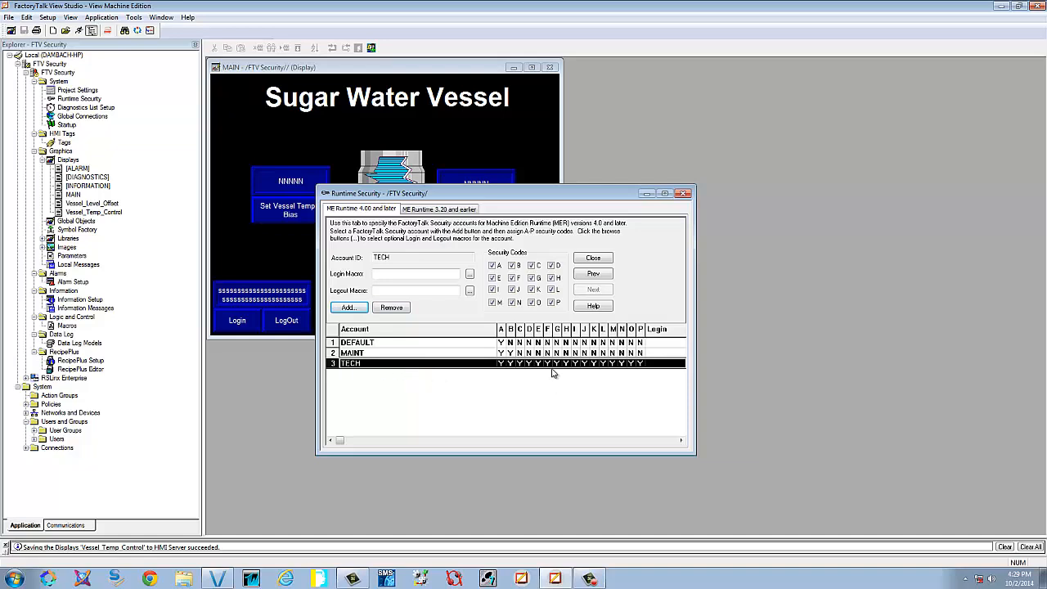
left_click(553, 302)
left_click(532, 302)
left_click(492, 302)
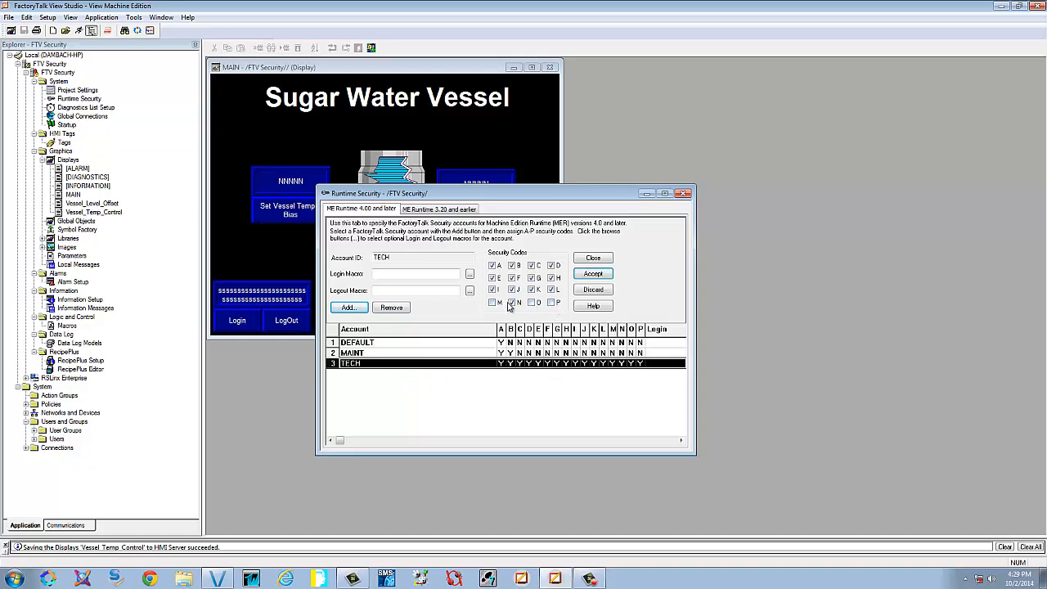
left_click(512, 289)
left_click(493, 290)
left_click(493, 277)
left_click(512, 277)
left_click(531, 278)
left_click(532, 289)
left_click(552, 290)
left_click(552, 277)
left_click(552, 265)
left_click(514, 303)
left_click(593, 274)
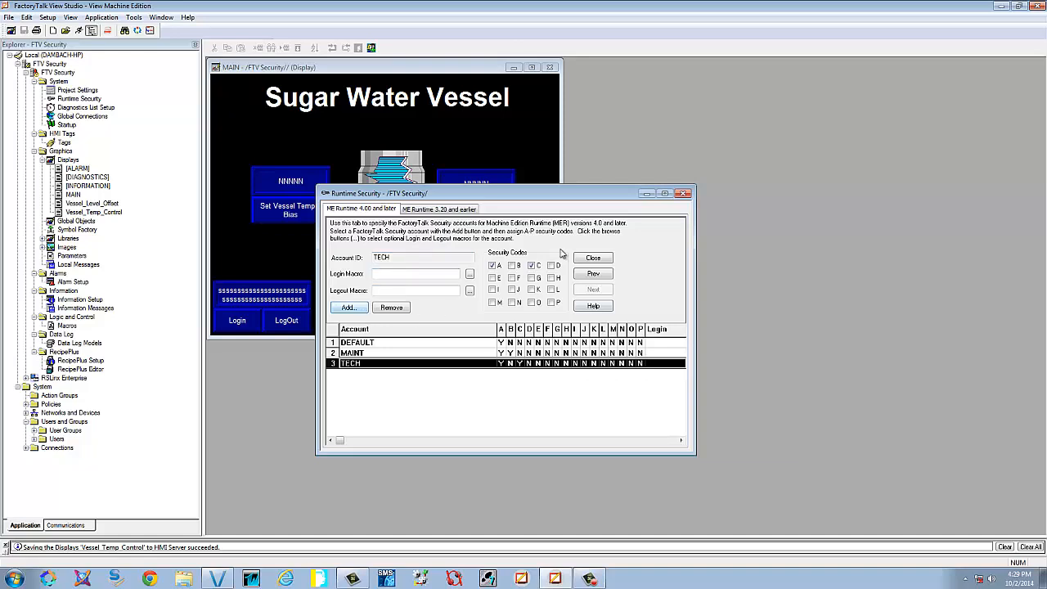
left_click(684, 195)
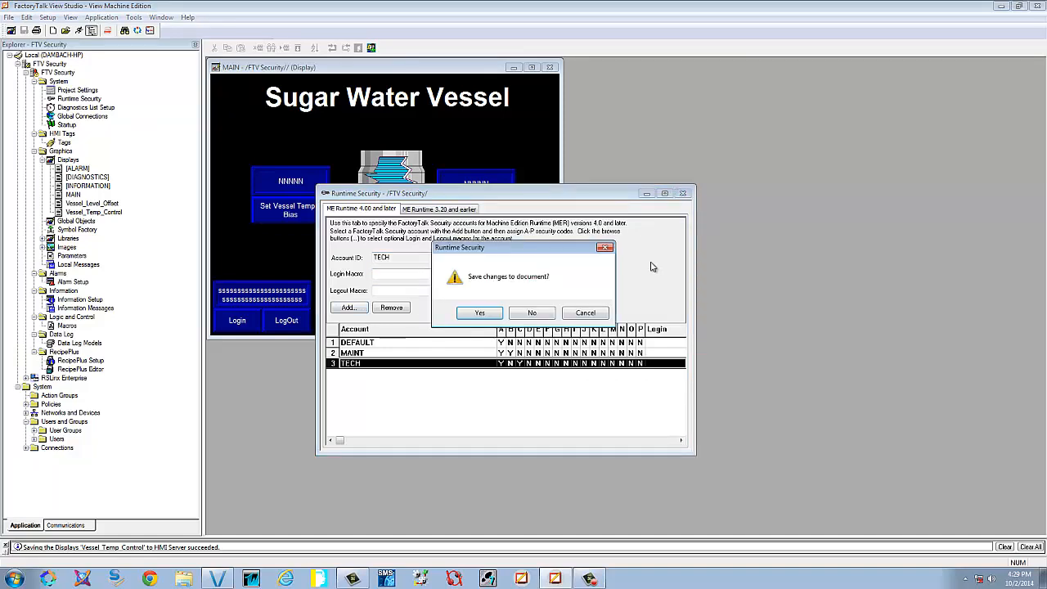
left_click(482, 313)
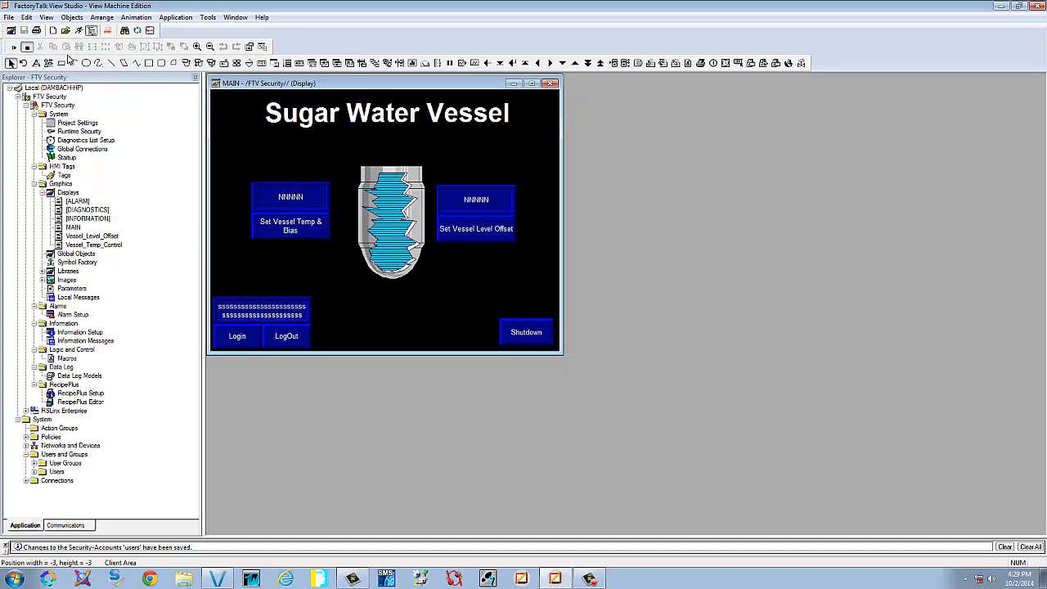
Launch the test application and confirm DEFAULT is denied the Set Vessel Temp & Bias screen
left_click(79, 33)
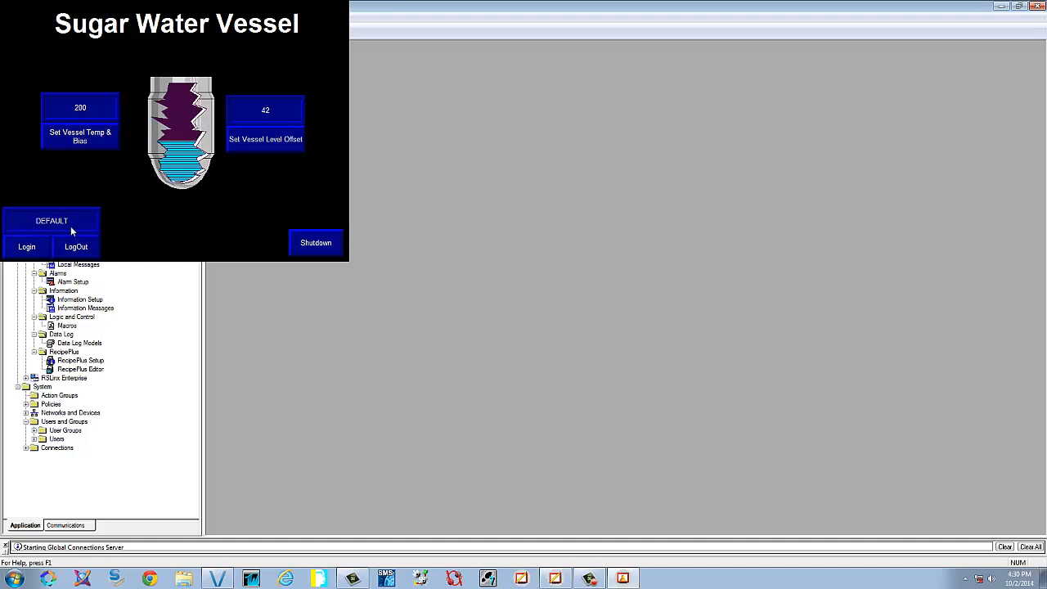
left_click(71, 140)
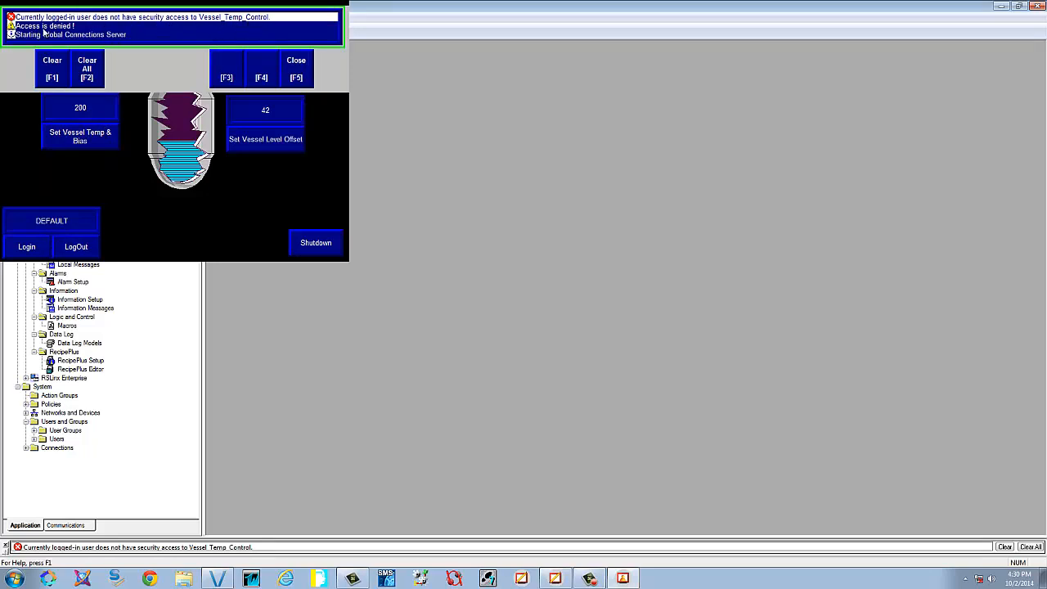
left_click(306, 69)
Confirm Set Vessel Level Offset is also denied, then bring up the Login prompt
left_click(286, 137)
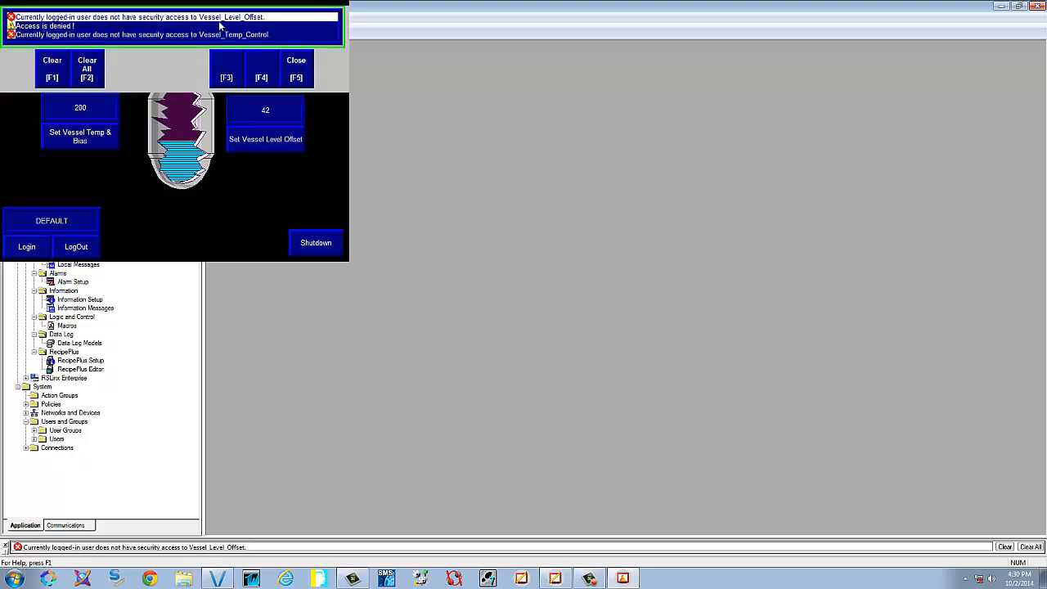
left_click(302, 66)
left_click(26, 247)
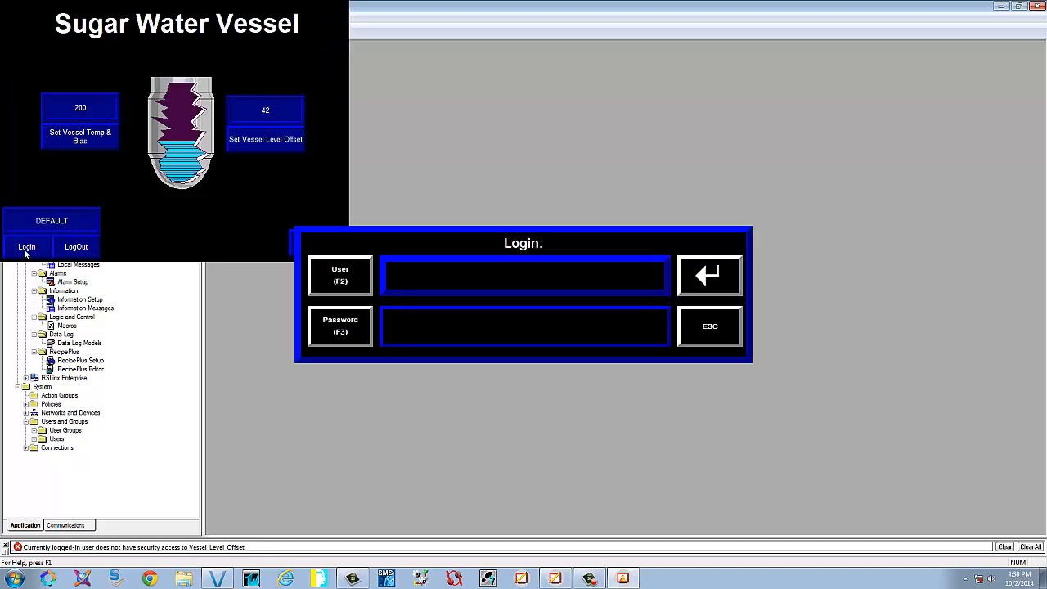
Log in as the maintenance user with its password and open the Vessel Temp Control panel
left_click(350, 278)
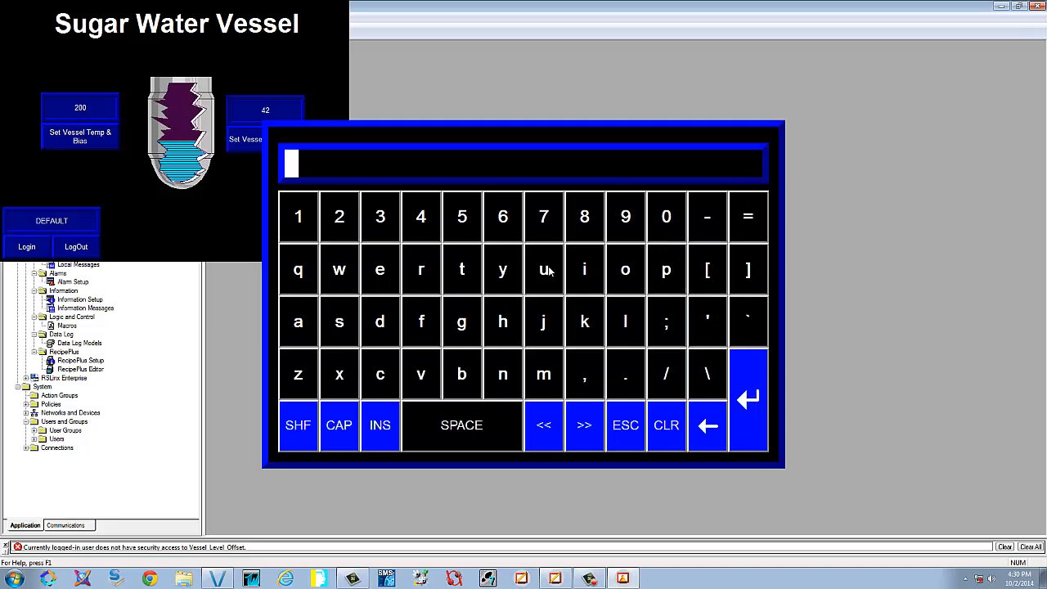
type("maint")
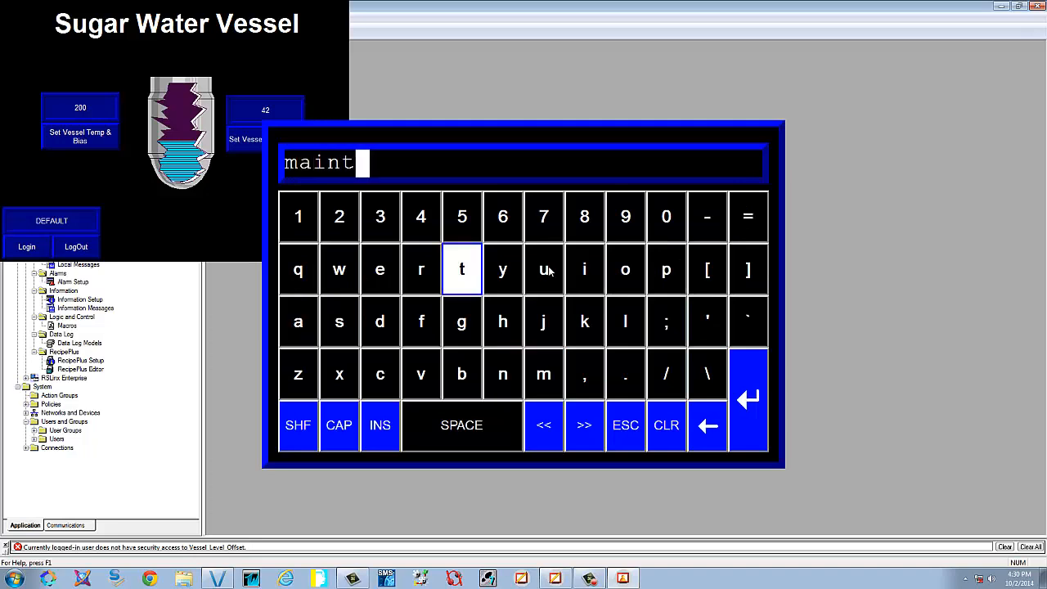
left_click(762, 384)
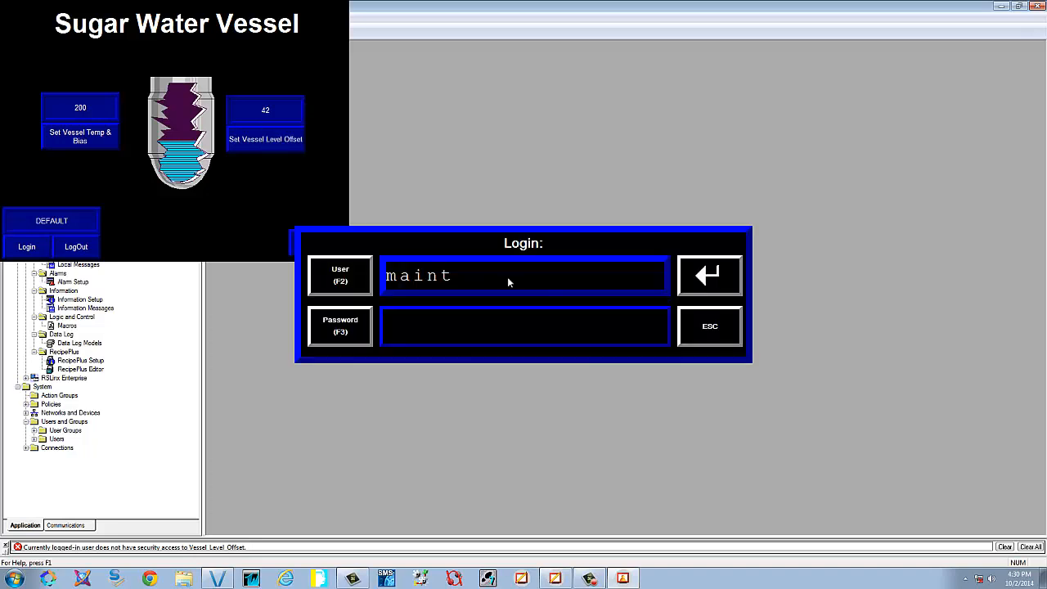
left_click(367, 329)
type("#####")
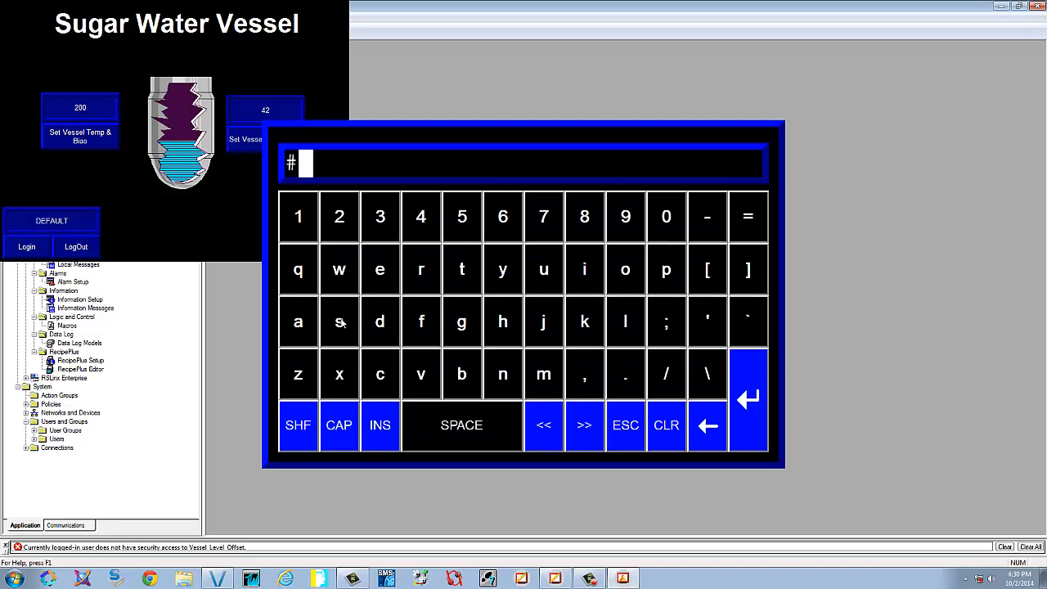
left_click(757, 400)
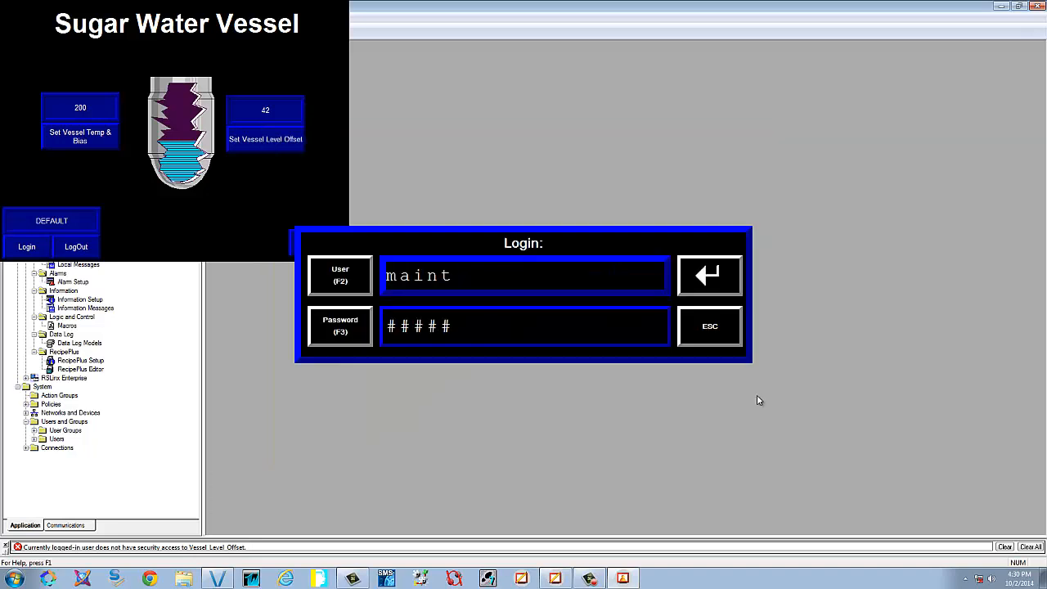
key("Return")
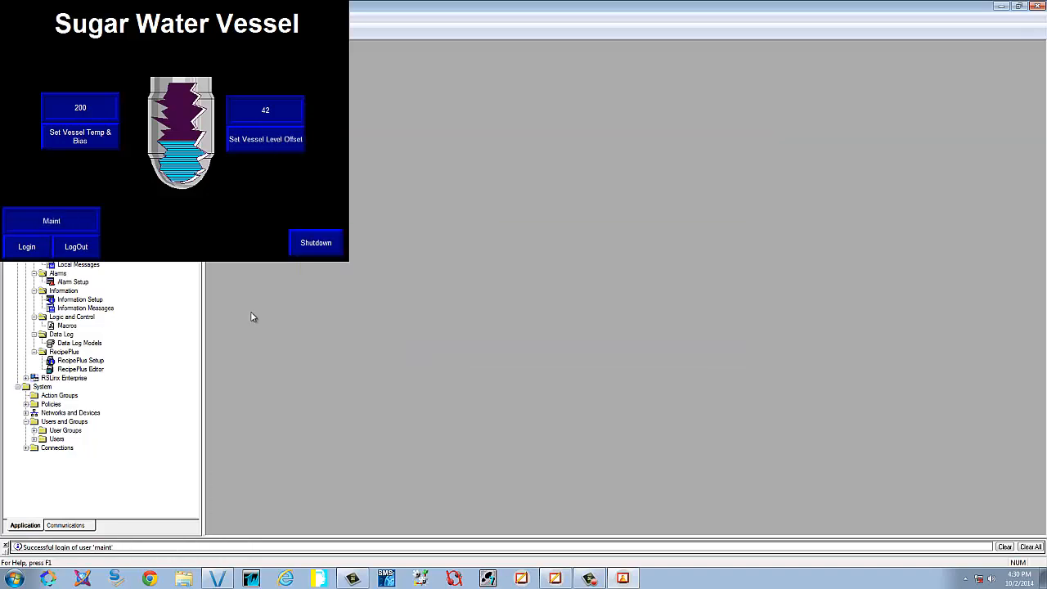
left_click(69, 138)
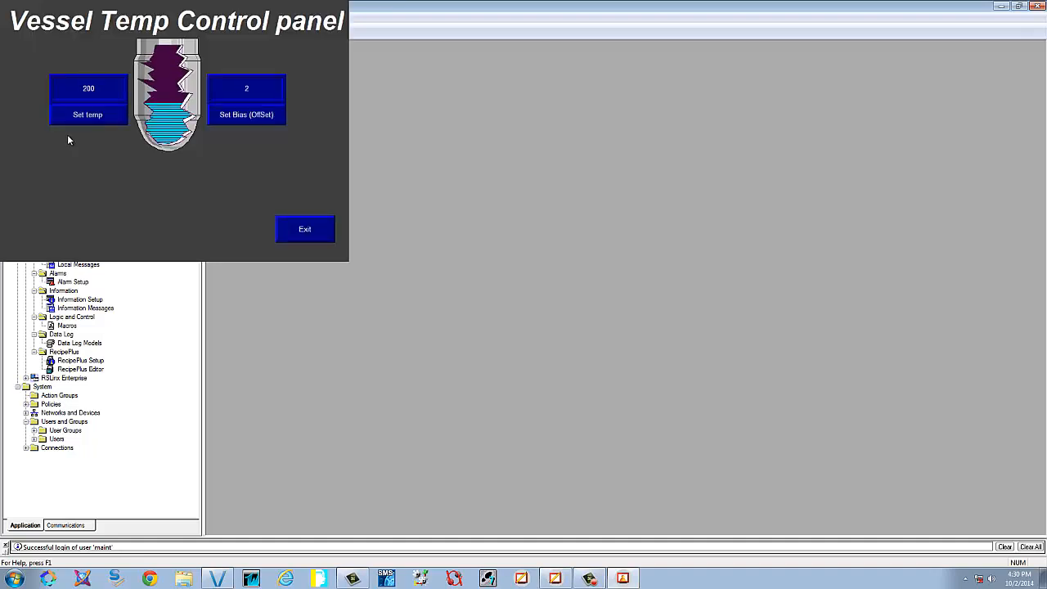
Set the vessel temperature setpoint to 156
left_click(115, 121)
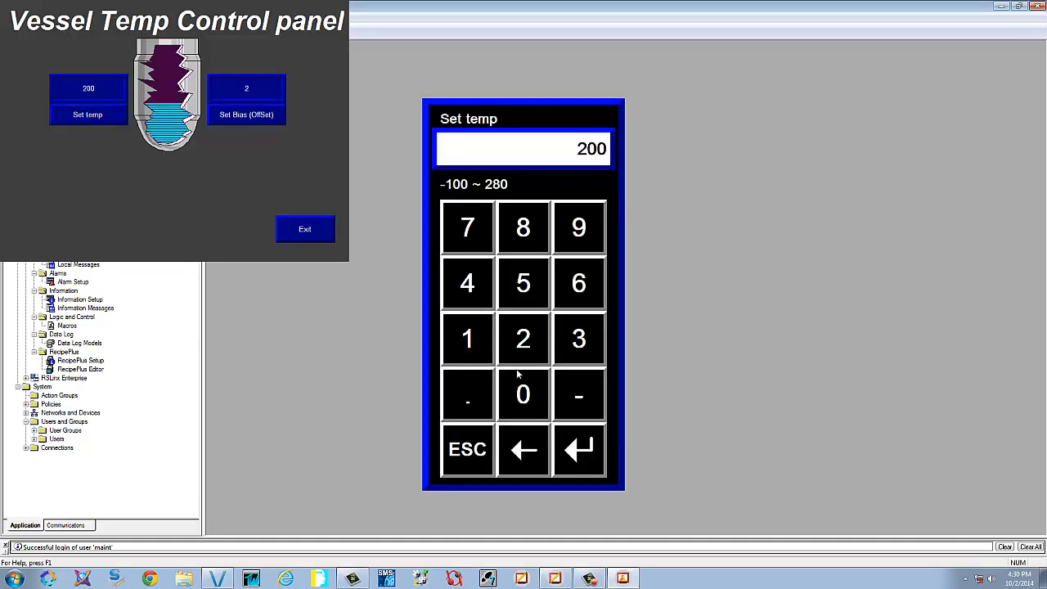
left_click(480, 339)
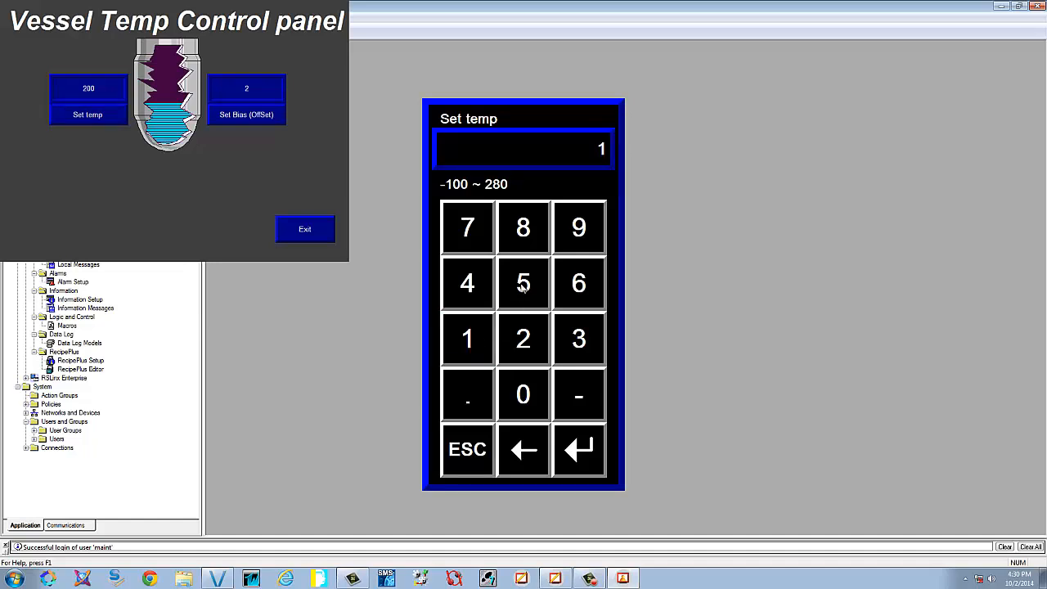
left_click(523, 294)
left_click(575, 281)
left_click(577, 451)
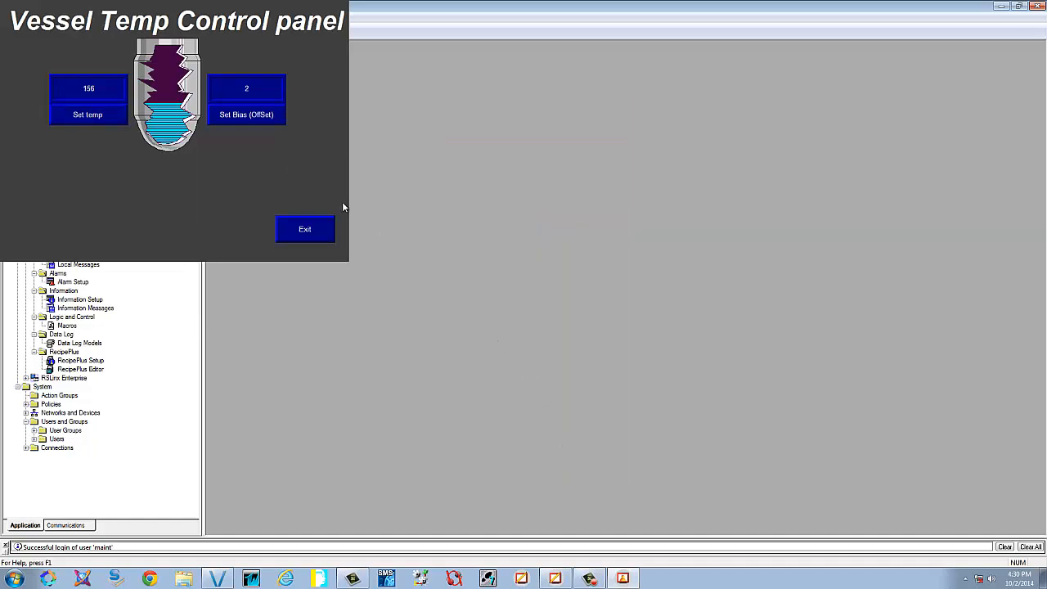
Set the temperature bias to 3 and return to the Sugar Water Vessel display
left_click(244, 116)
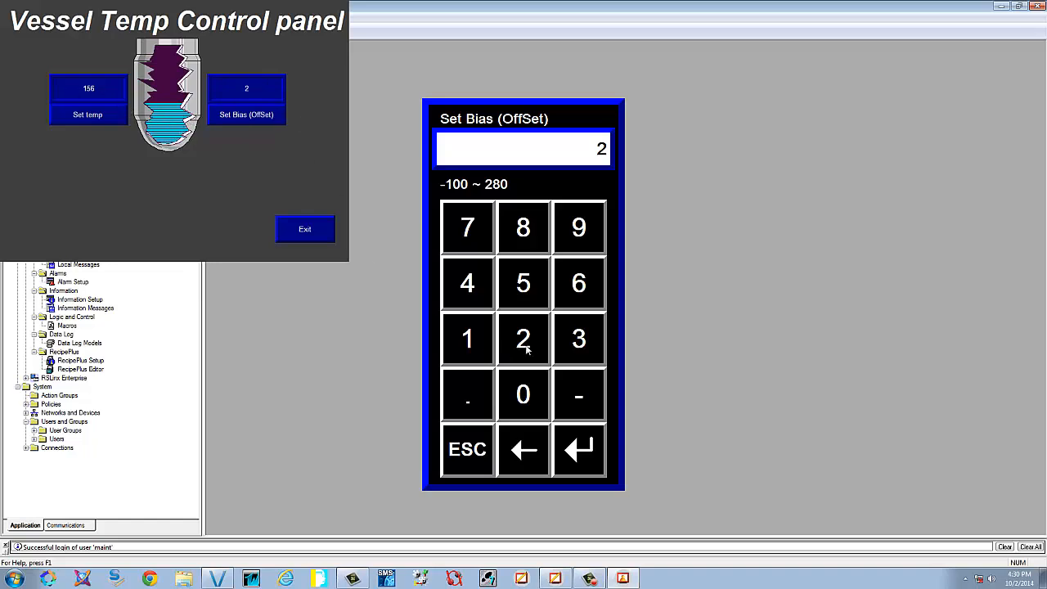
left_click(571, 337)
left_click(604, 460)
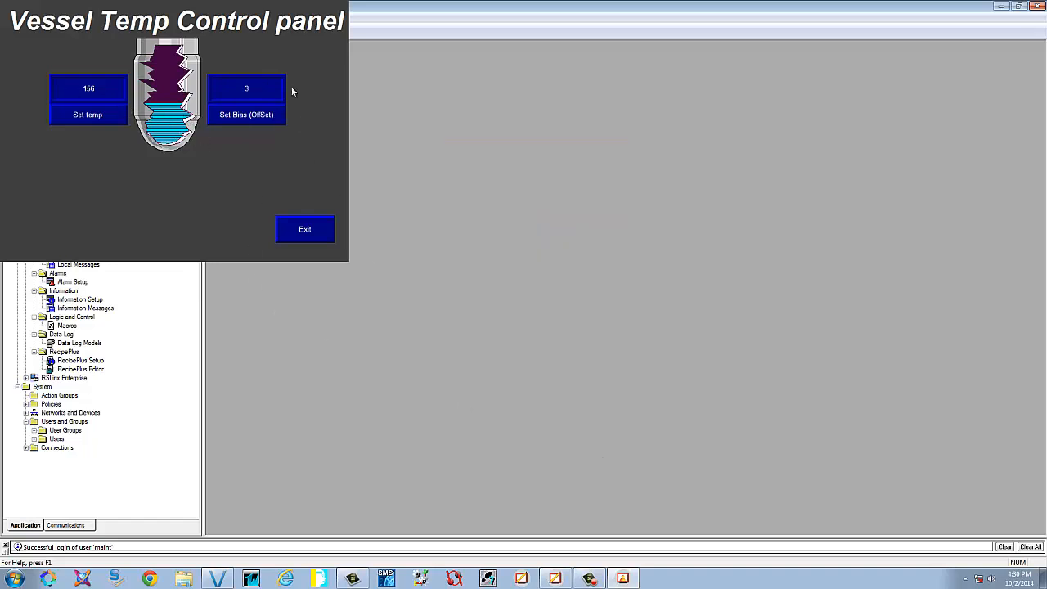
left_click(298, 230)
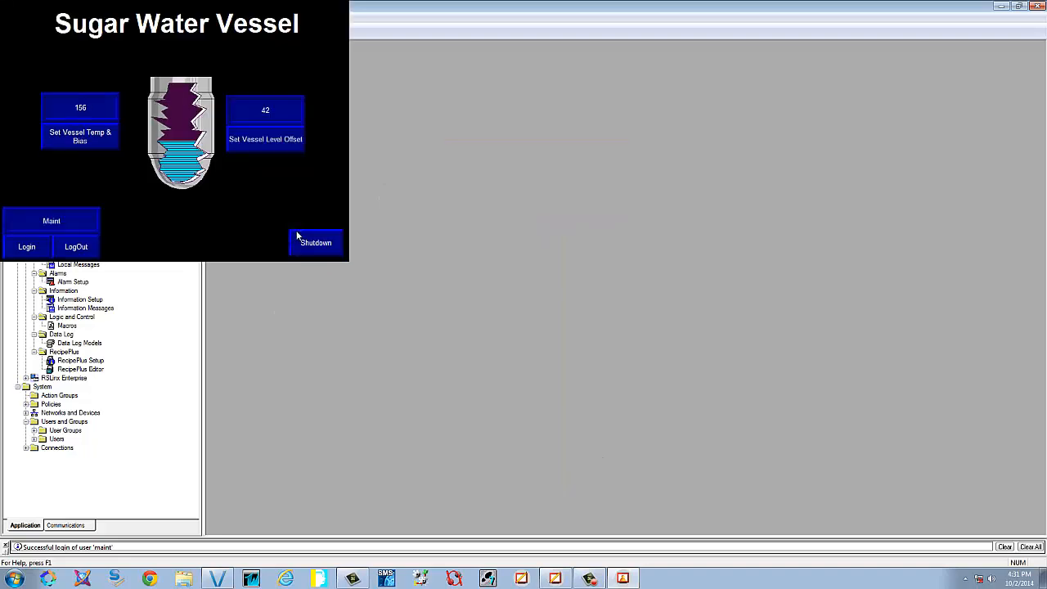
Confirm the maintenance user is denied the level offset screen, then log in as the technician
left_click(283, 139)
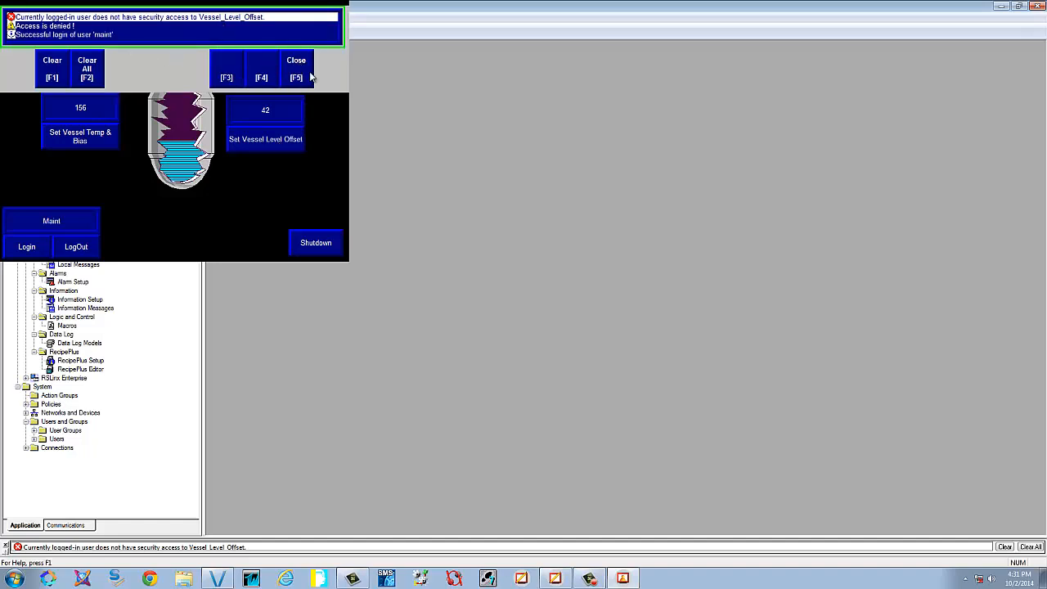
left_click(296, 72)
left_click(93, 249)
left_click(31, 248)
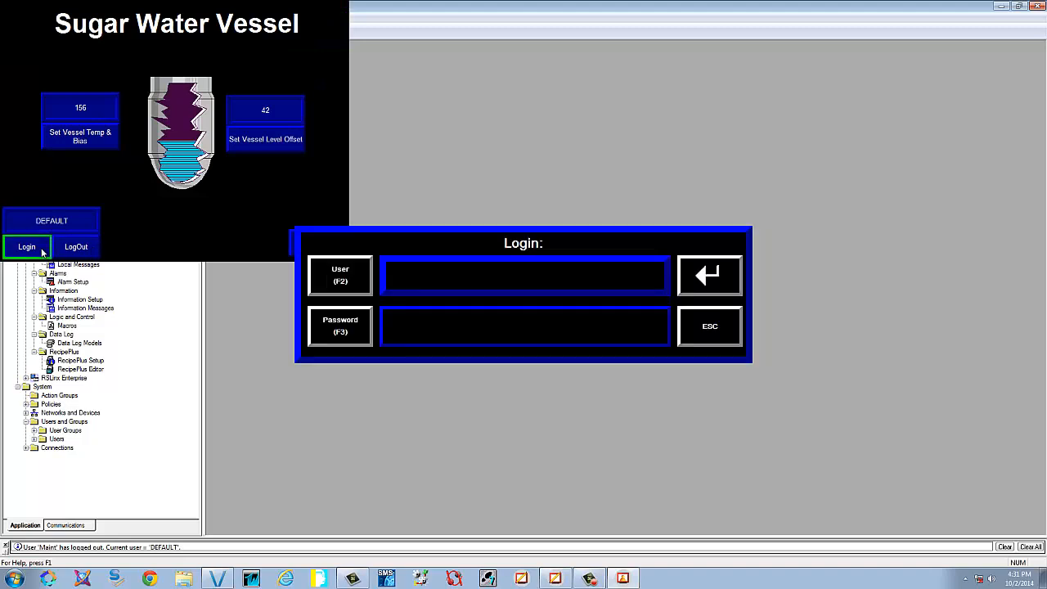
left_click(375, 287)
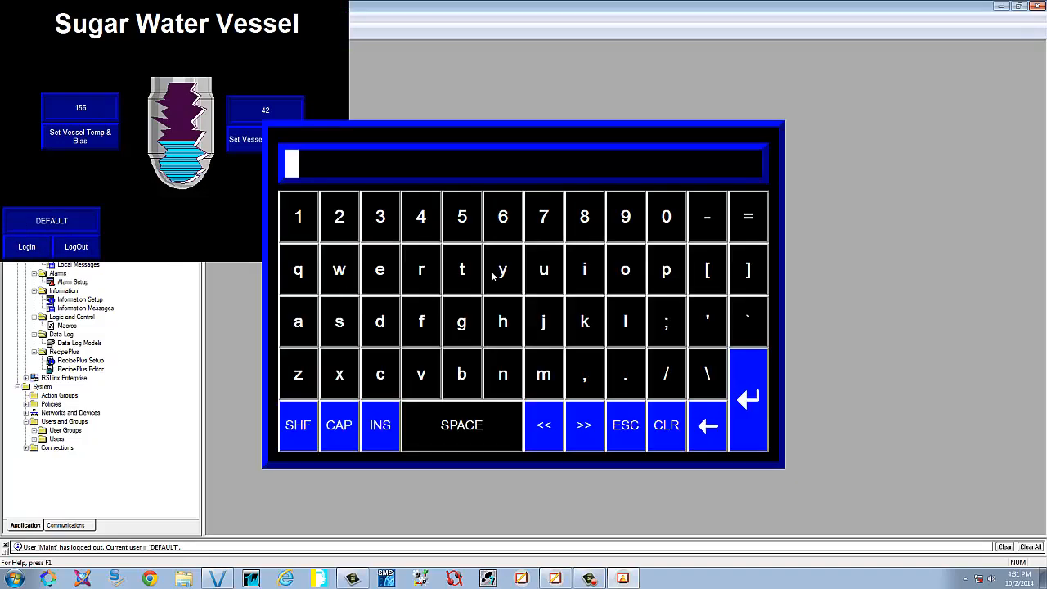
type("tech")
key("Return")
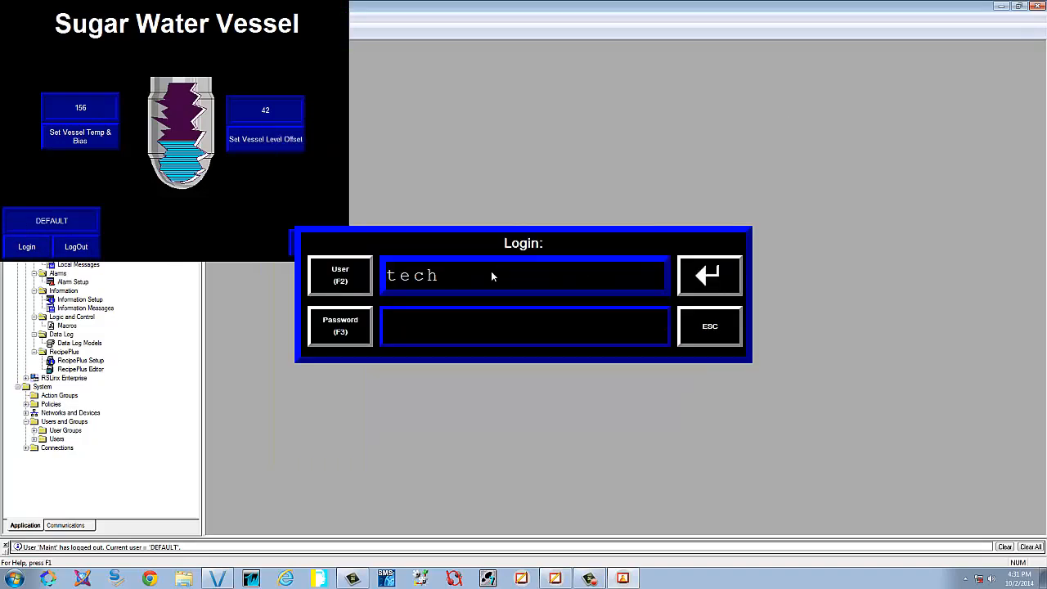
left_click(361, 324)
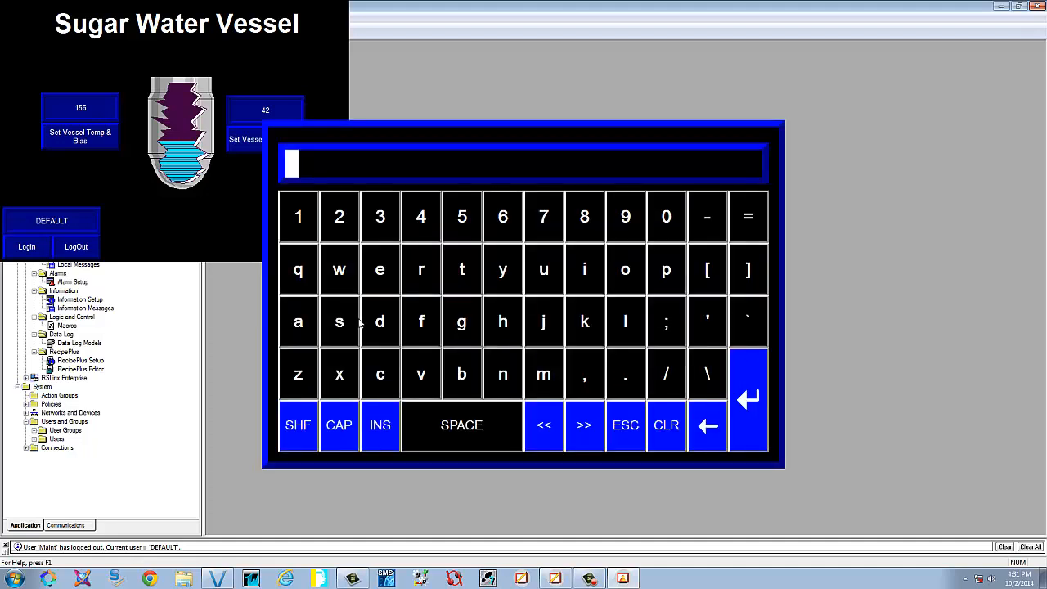
type("#####")
key("Return")
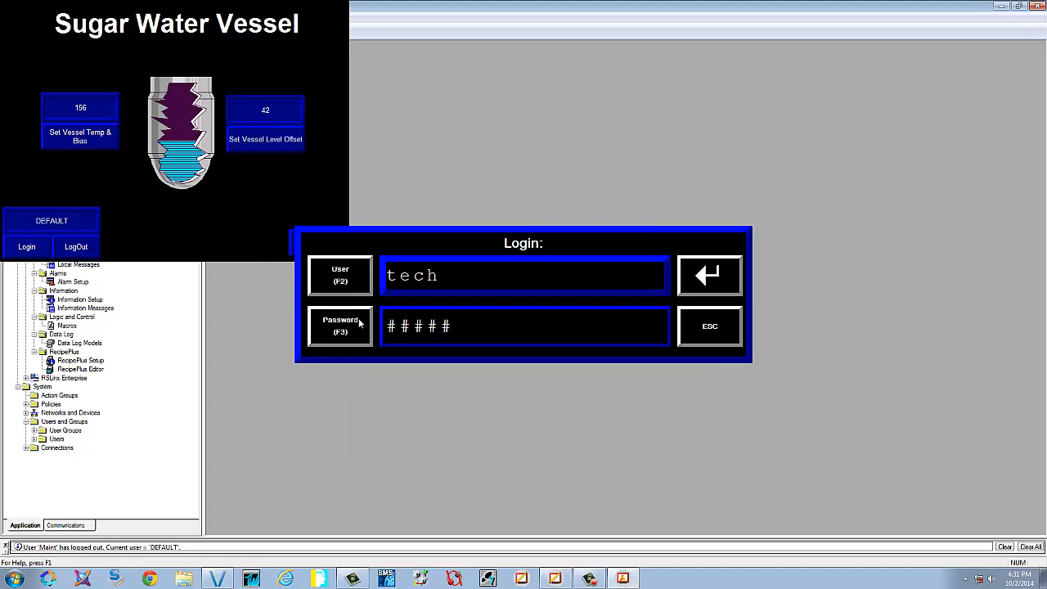
left_click(721, 286)
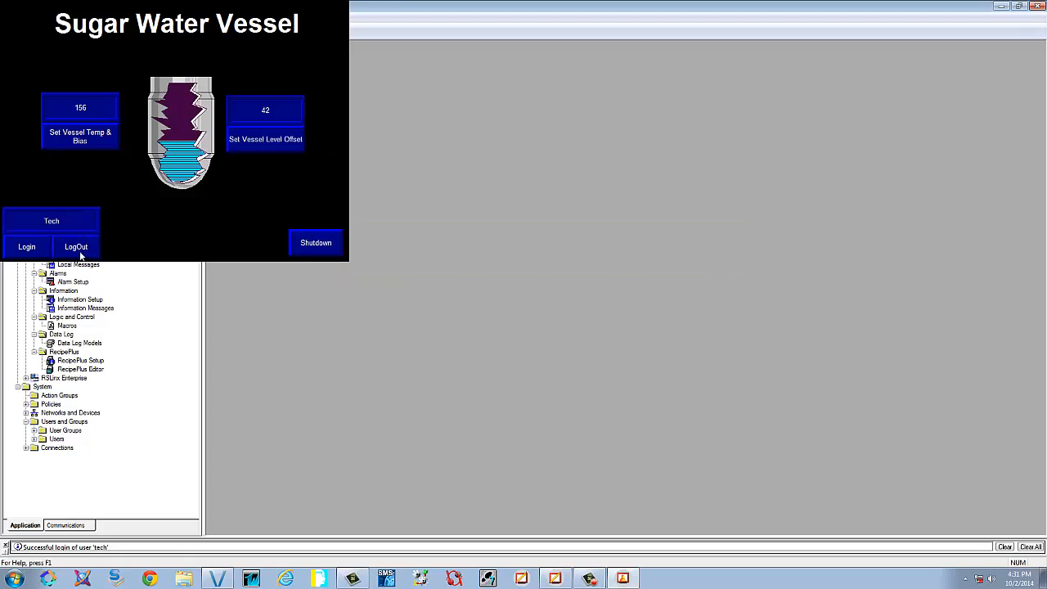
As technician, get denied Temp & Bias, set the level offset to 86, then shut down
left_click(87, 140)
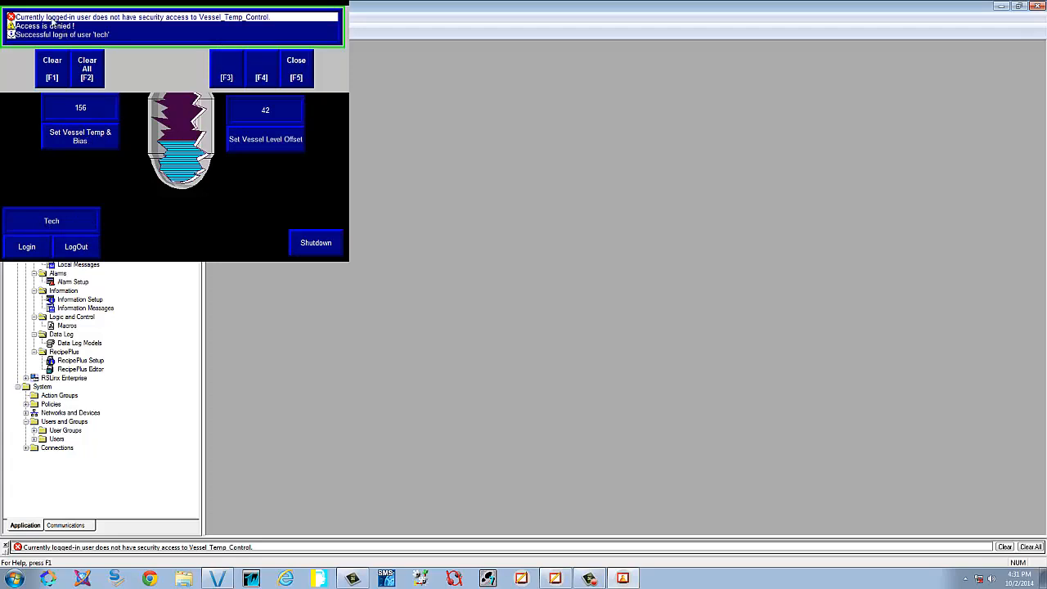
left_click(301, 70)
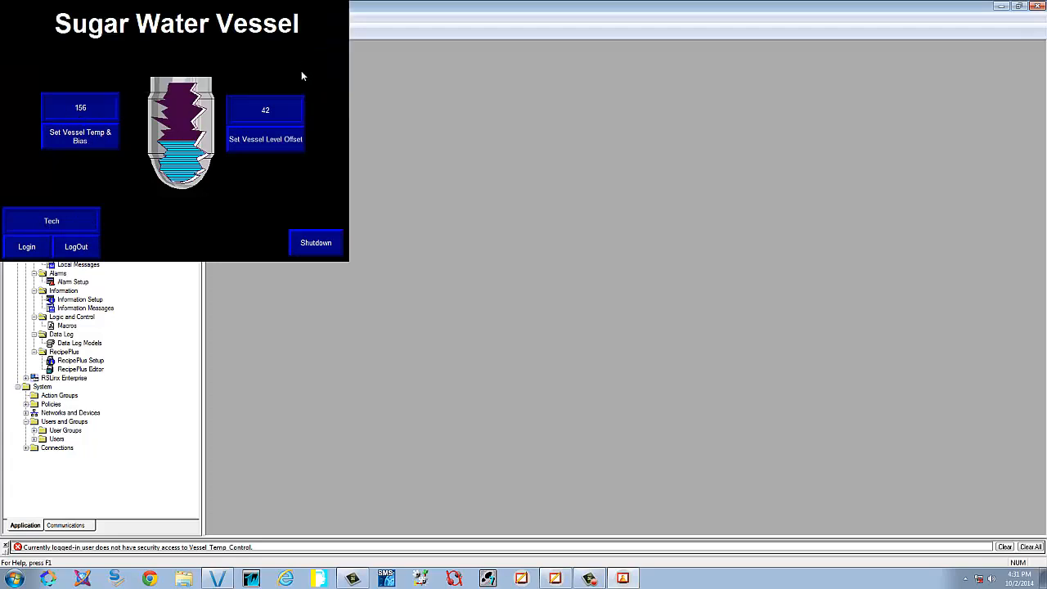
left_click(284, 150)
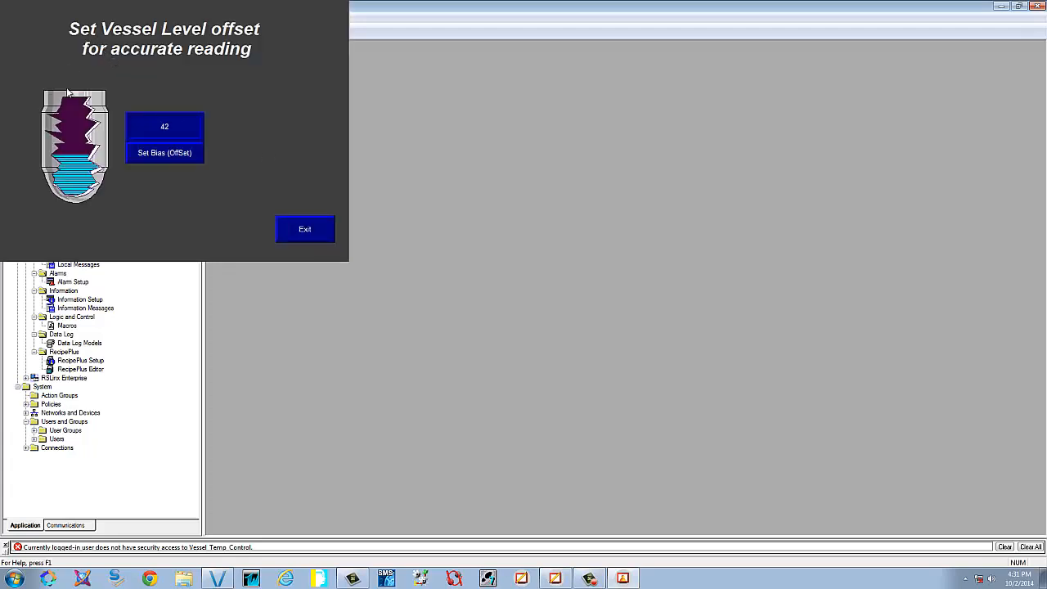
left_click(155, 153)
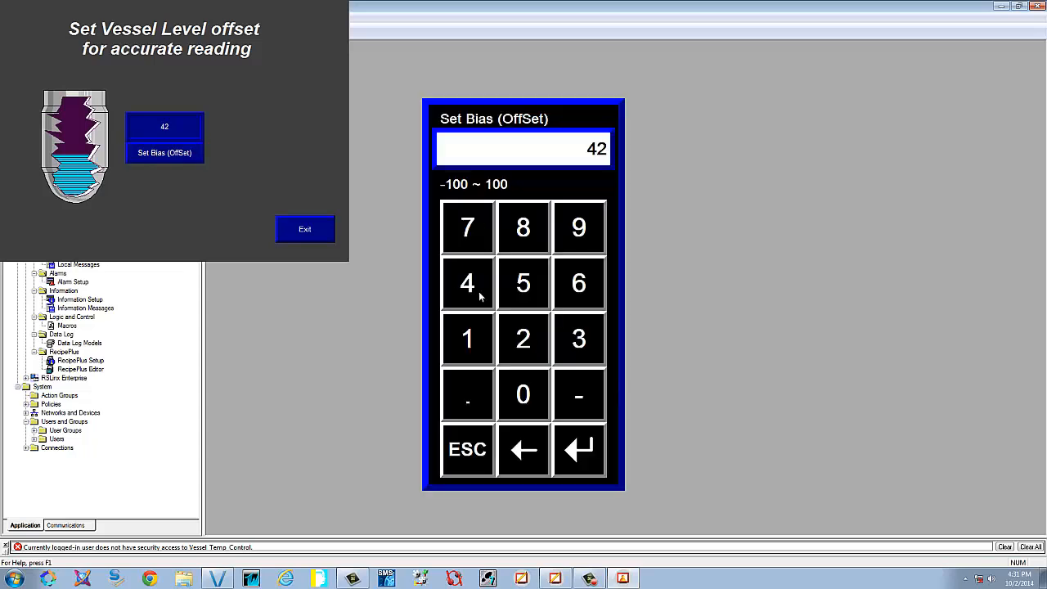
left_click(523, 236)
left_click(591, 282)
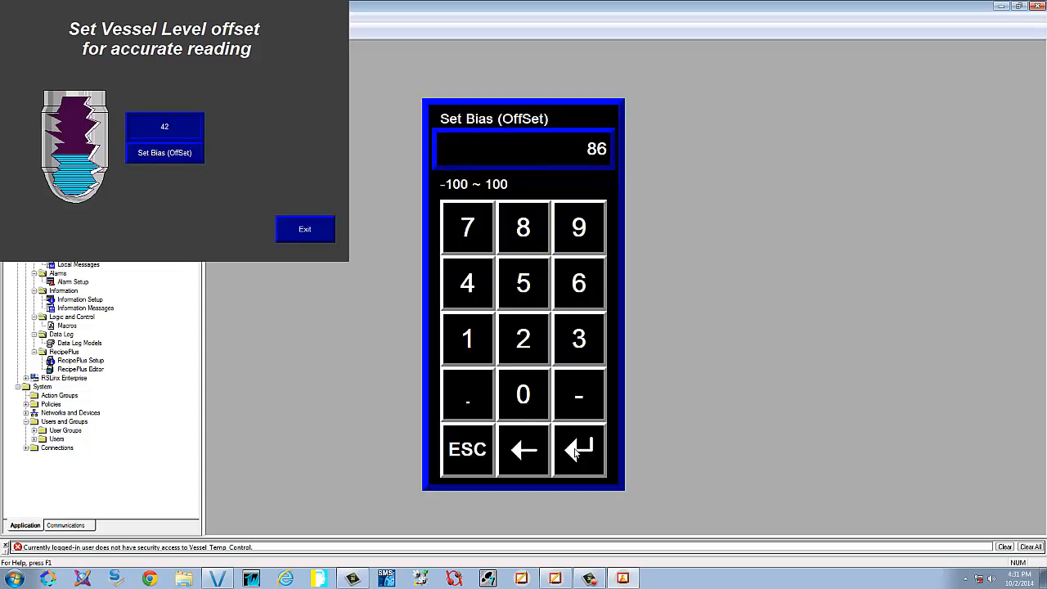
left_click(578, 449)
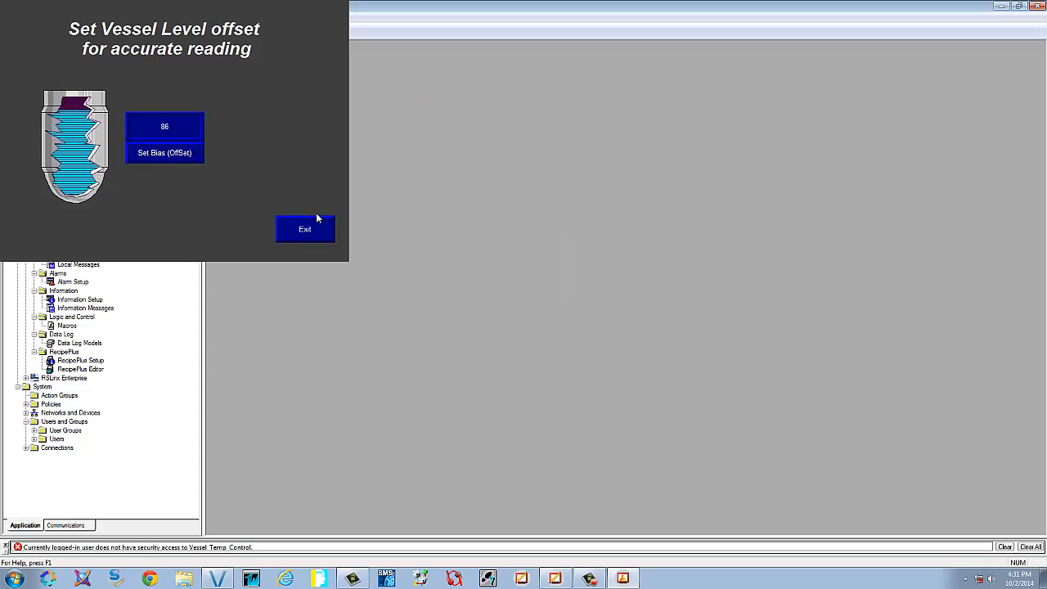
left_click(303, 230)
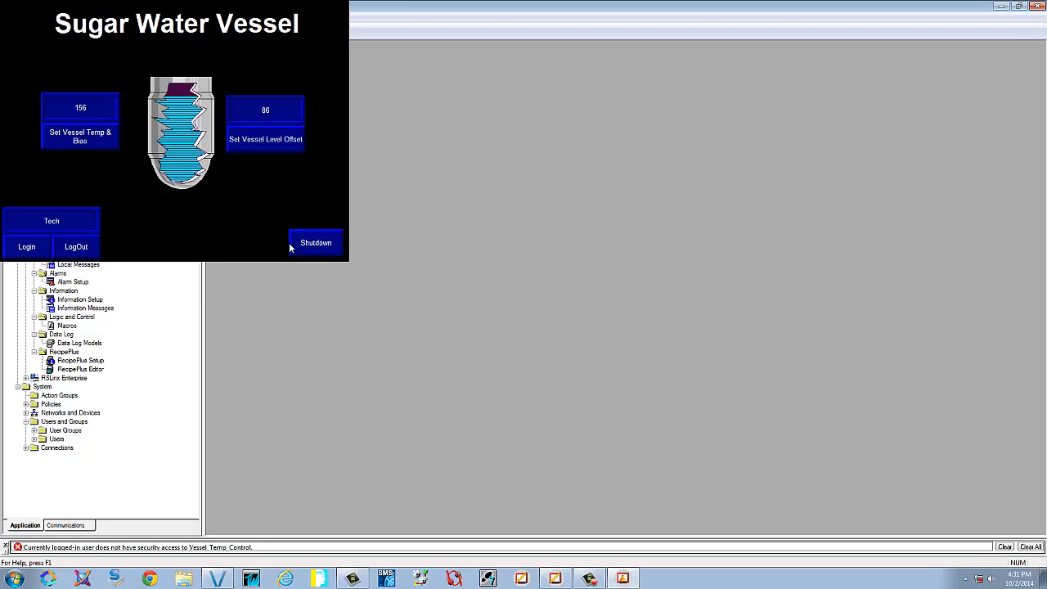
left_click(315, 244)
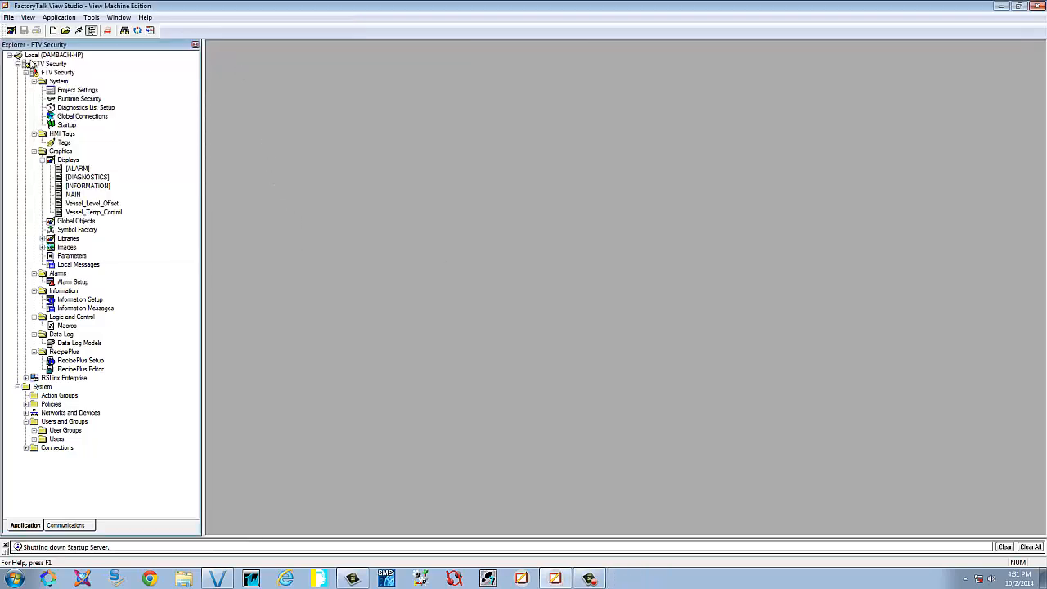
Open the MAIN display from Graphics > Displays for editing
double_click(74, 194)
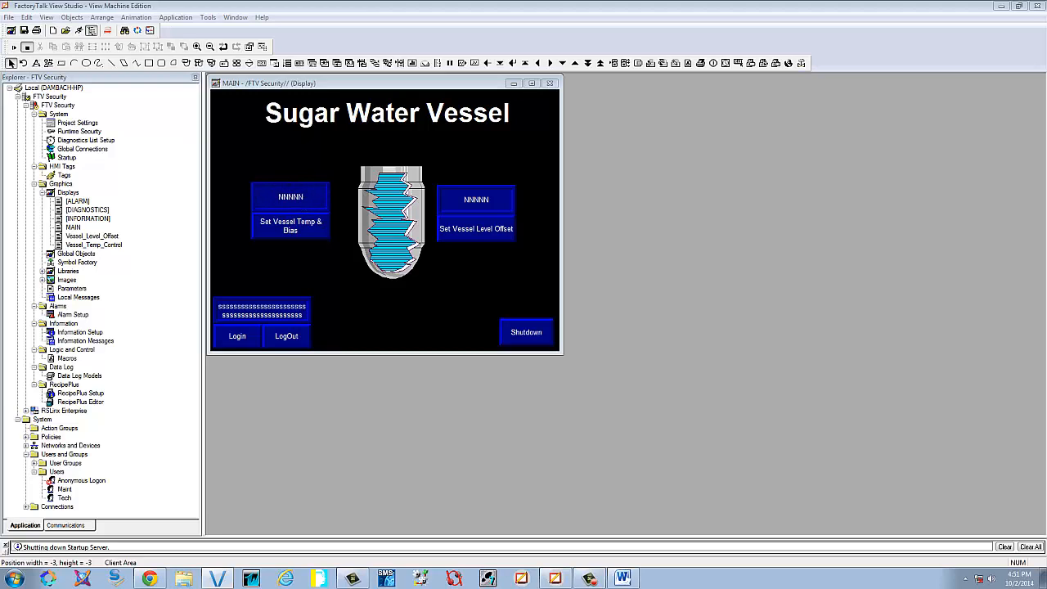
Add a white, size-14, non-bold 'Vessel Temp F' label above the left readout
left_click(36, 63)
left_click_drag(266, 161, 327, 193)
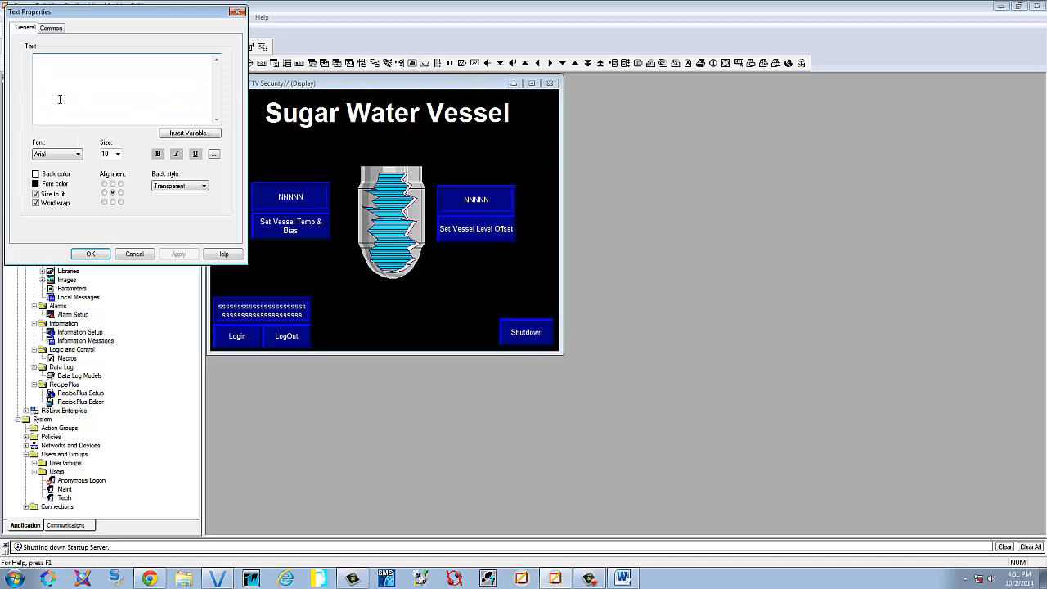
type("Vessel Temp F")
left_click(36, 184)
left_click(44, 198)
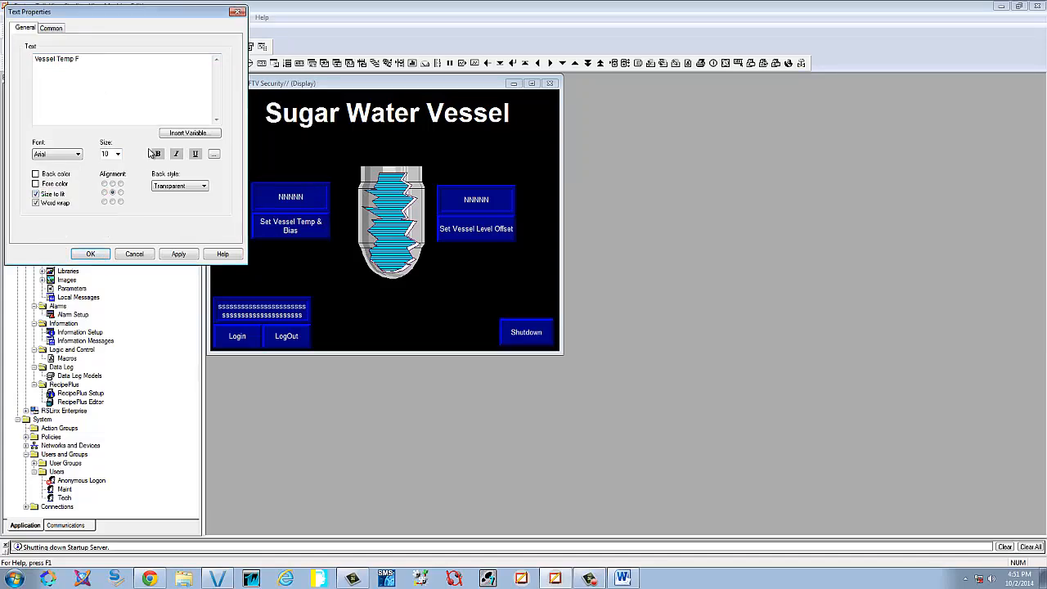
left_click(117, 155)
left_click(113, 201)
left_click(179, 254)
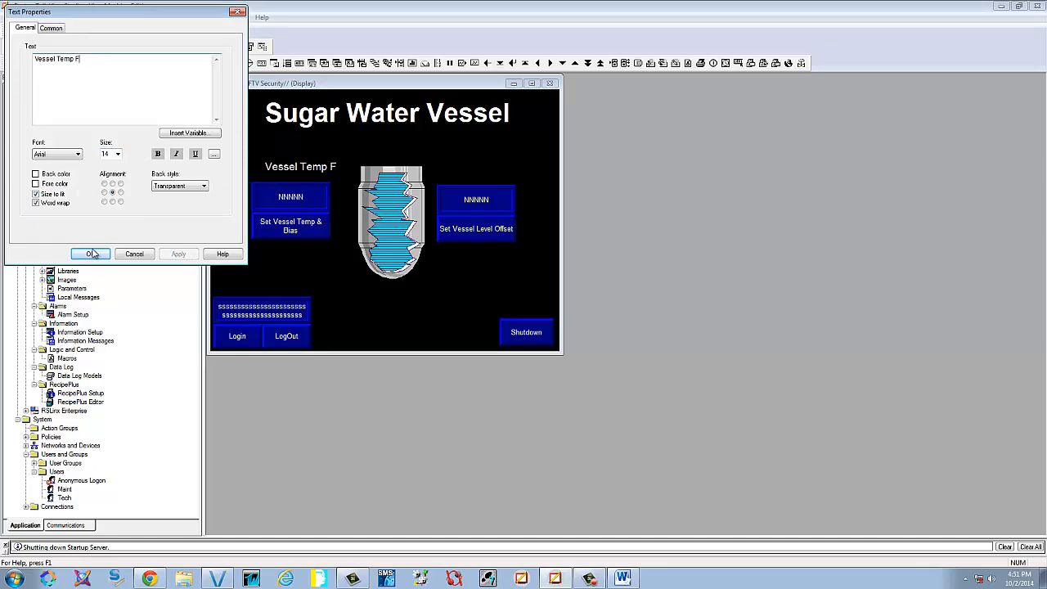
left_click(158, 155)
left_click(179, 255)
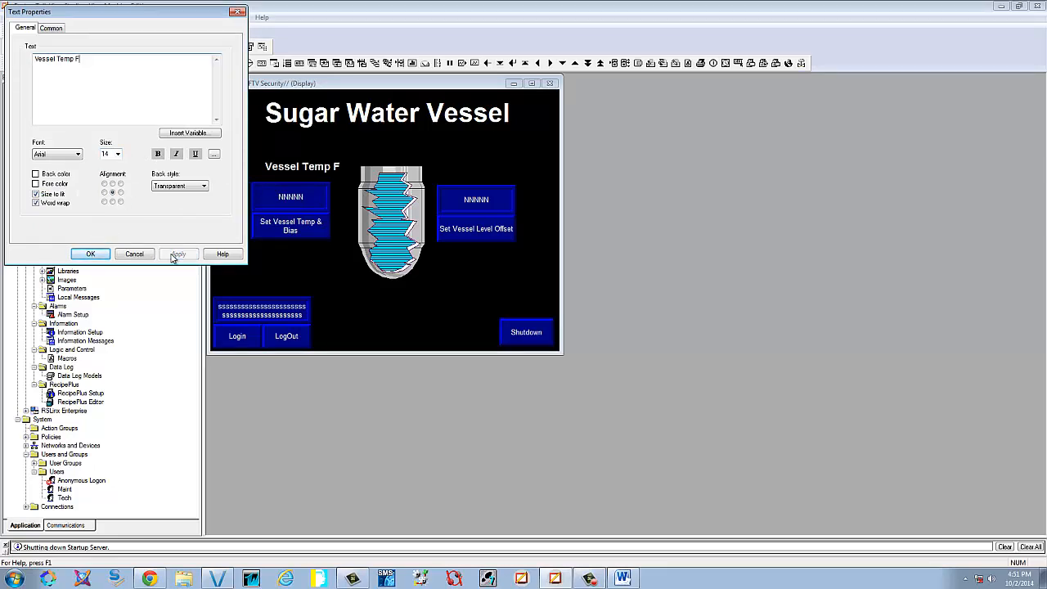
left_click(158, 155)
left_click(178, 254)
left_click(91, 255)
left_click_drag(319, 169, 310, 172)
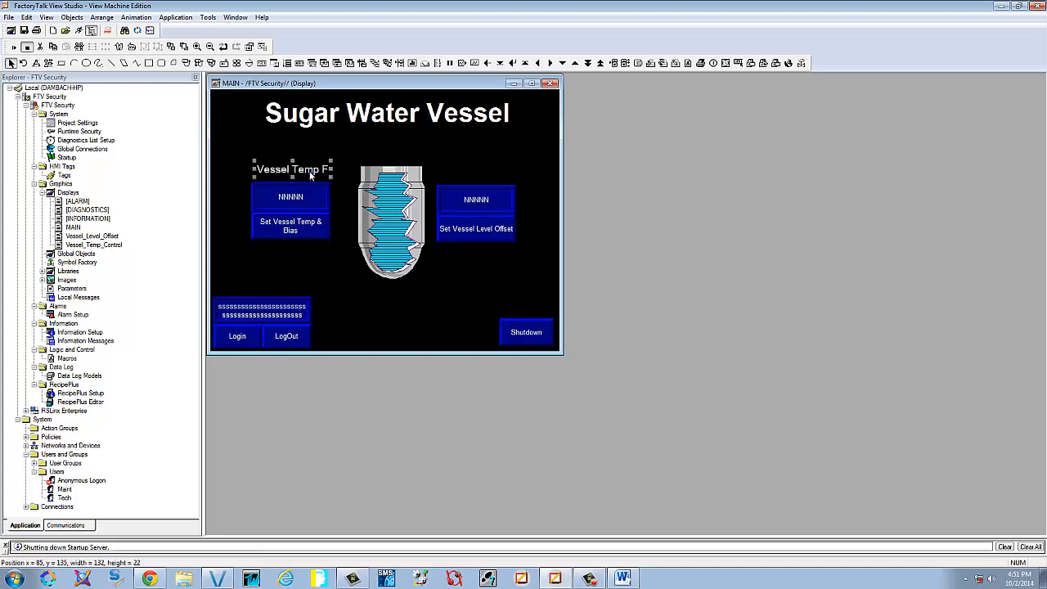
Copy the label above the right readout and change its text to 'Vessel Level %'
left_click_drag(311, 174, 494, 185)
double_click(490, 176)
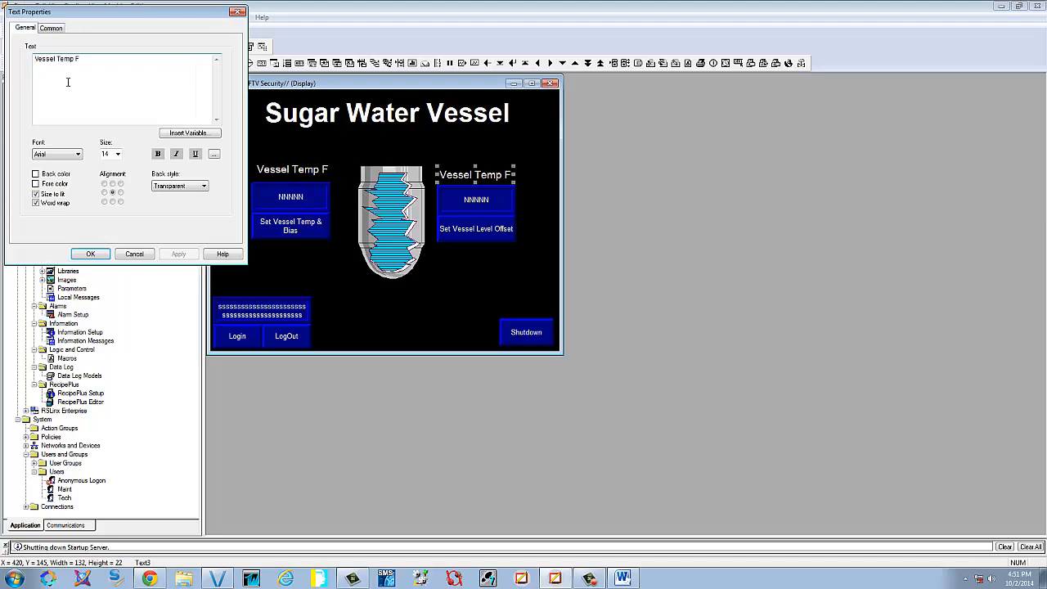
left_click_drag(98, 60, 59, 63)
type("Level")
left_click(174, 254)
left_click(99, 78)
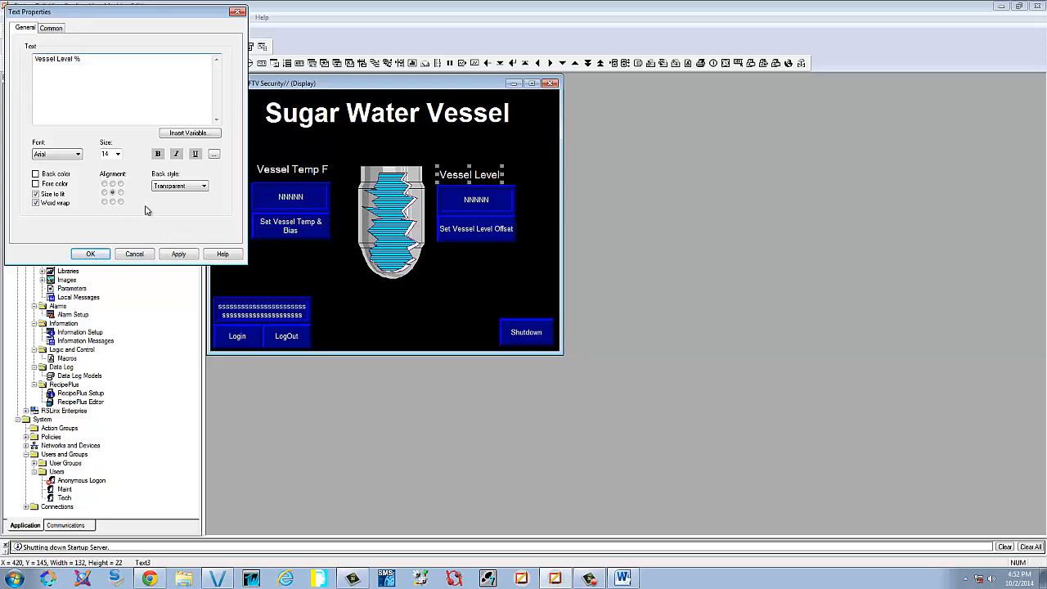
left_click(186, 255)
left_click(91, 255)
left_click(522, 271)
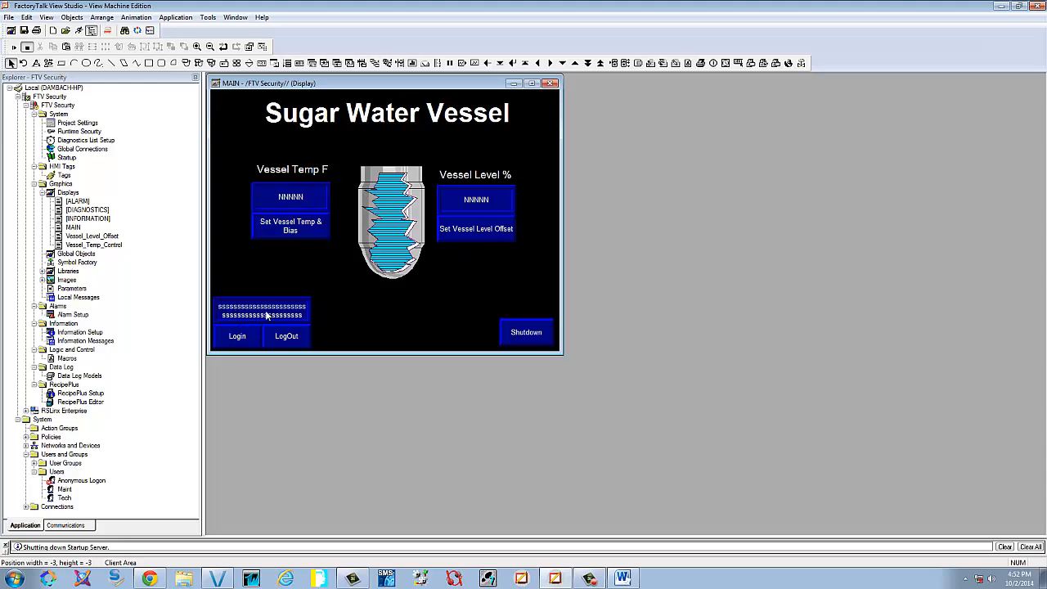
double_click(279, 227)
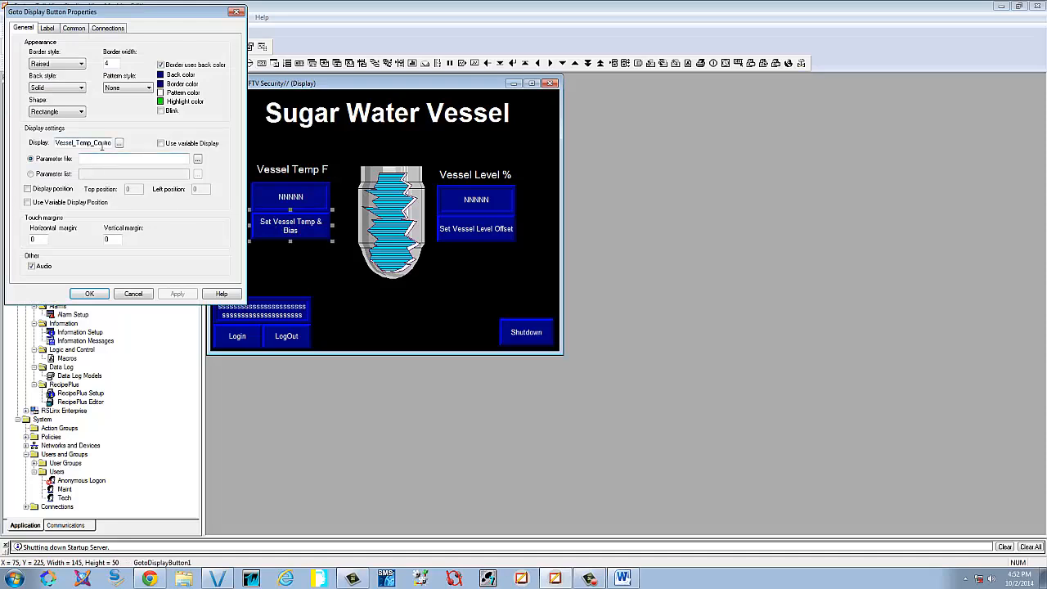
left_click(127, 295)
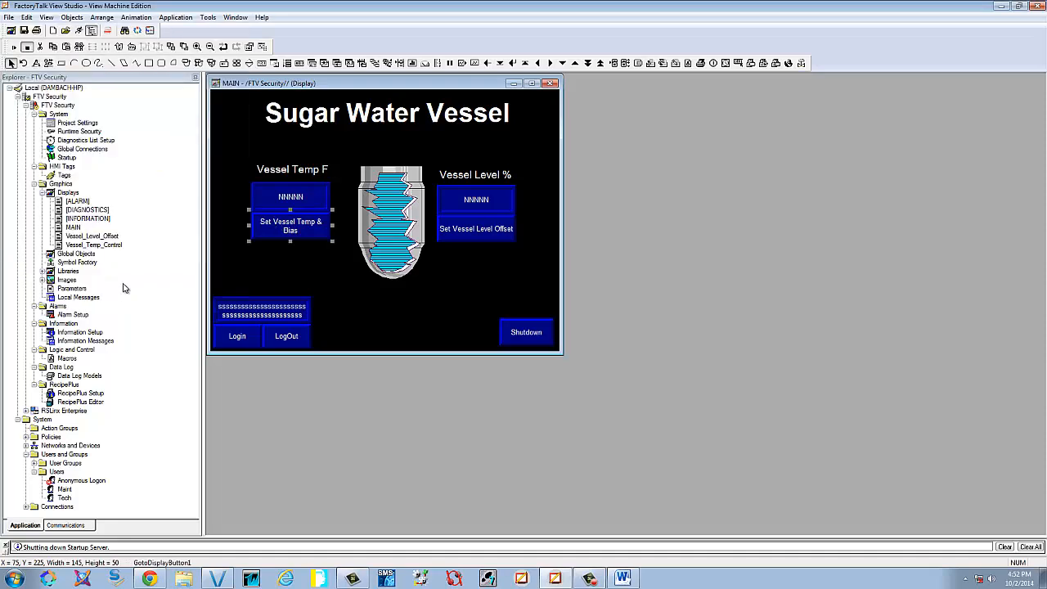
double_click(95, 246)
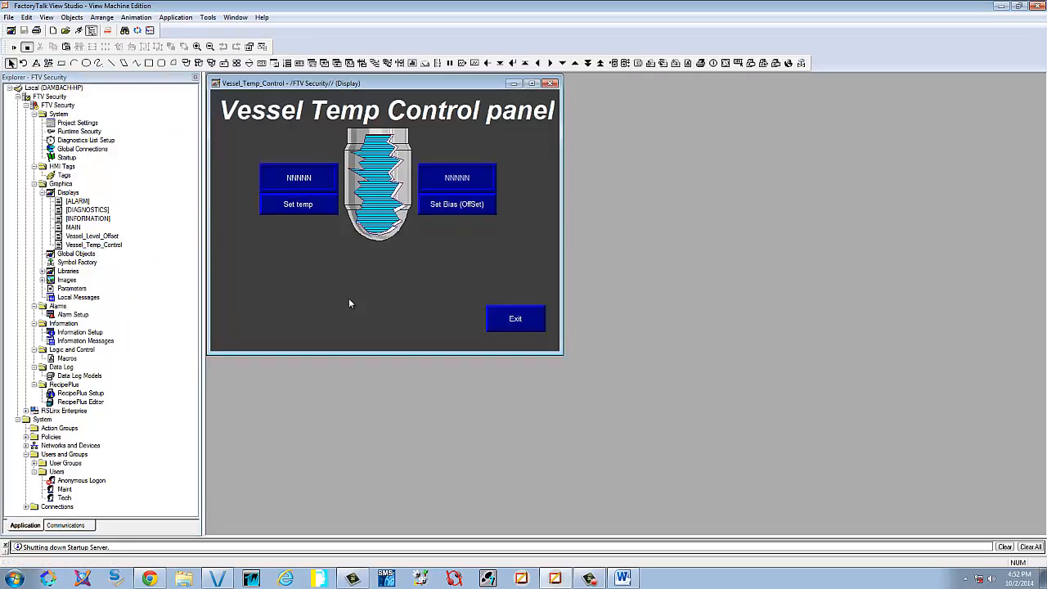
right_click(348, 303)
left_click(382, 307)
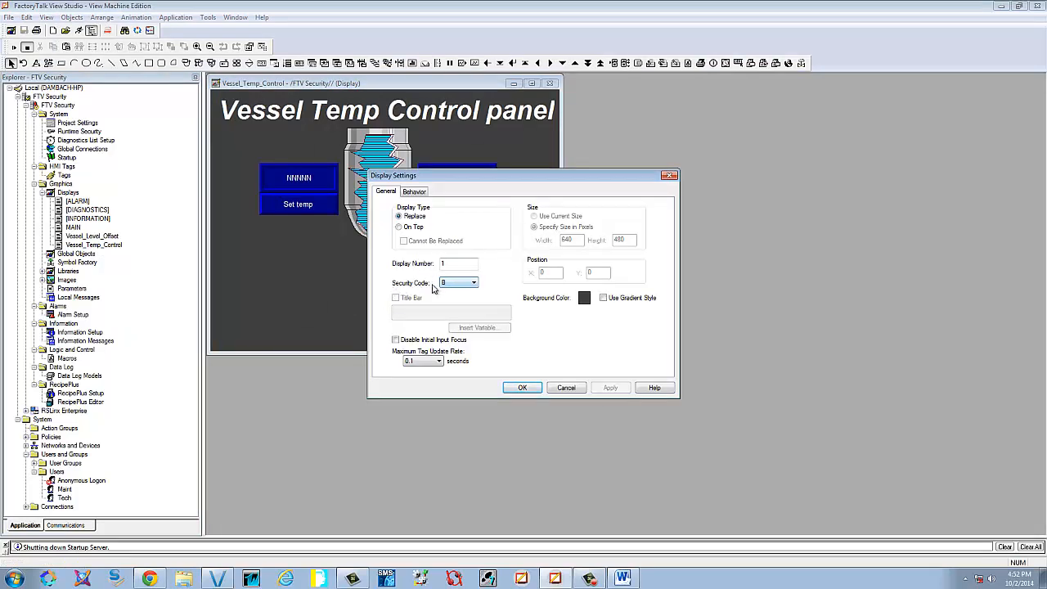
left_click(527, 387)
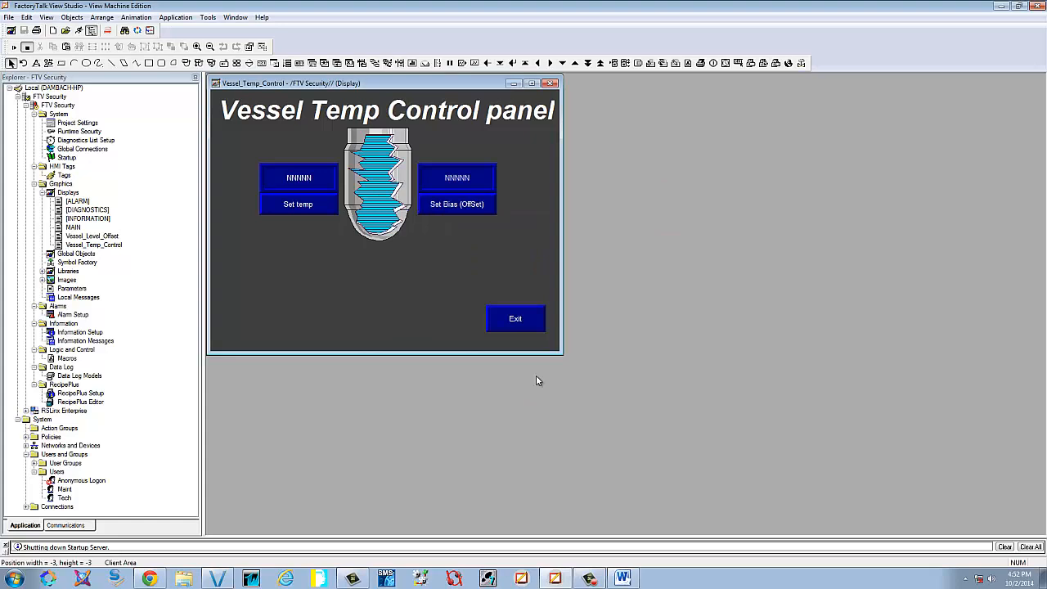
left_click(551, 83)
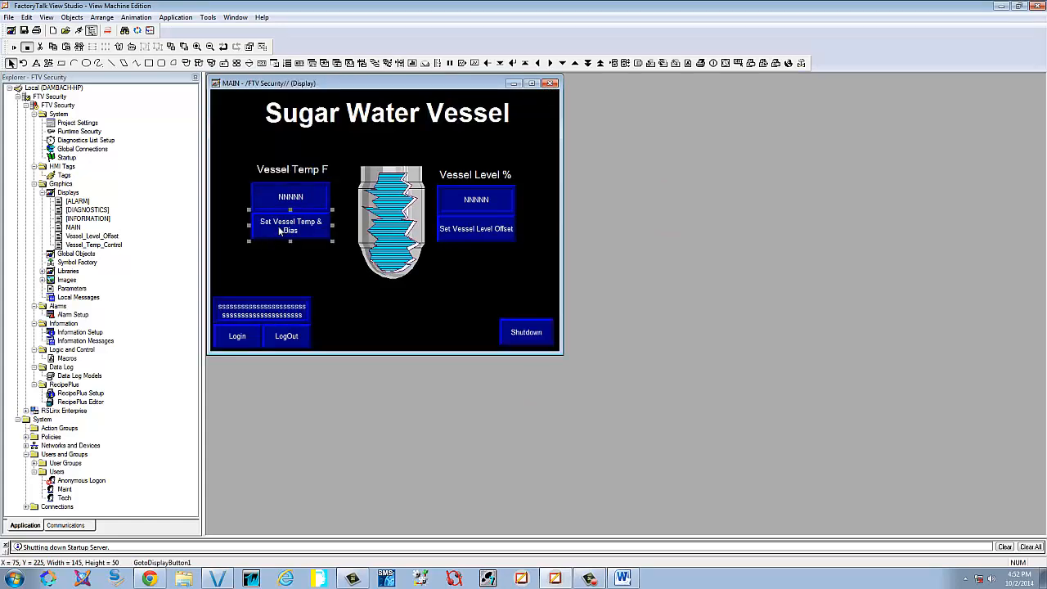
Give the Set Vessel Temp & Bias button a visibility animation using CurrentUserHasCode( B )
right_click(280, 232)
mouse_move(344, 281)
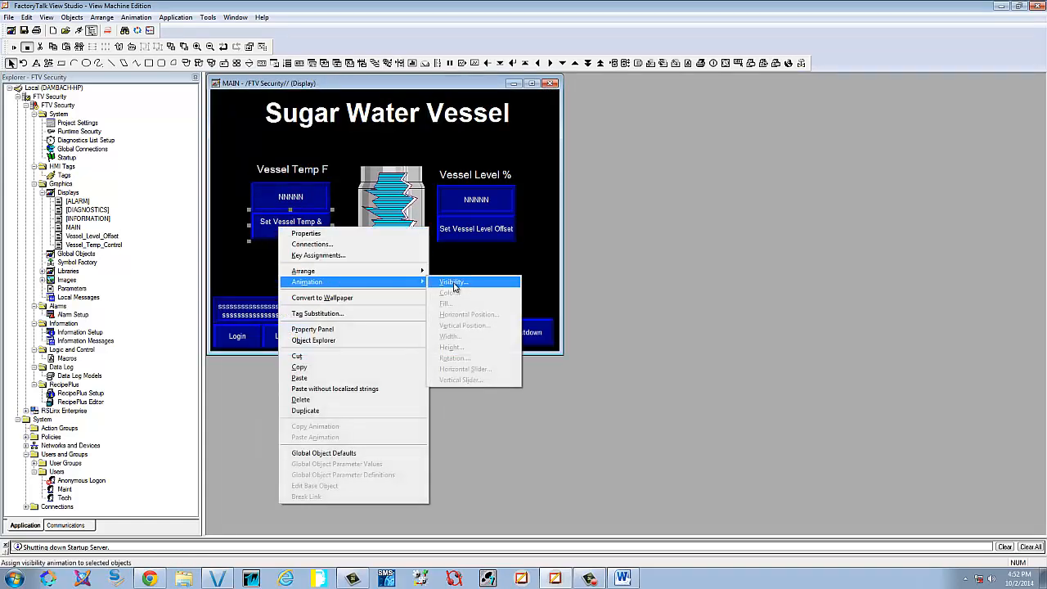
left_click(455, 284)
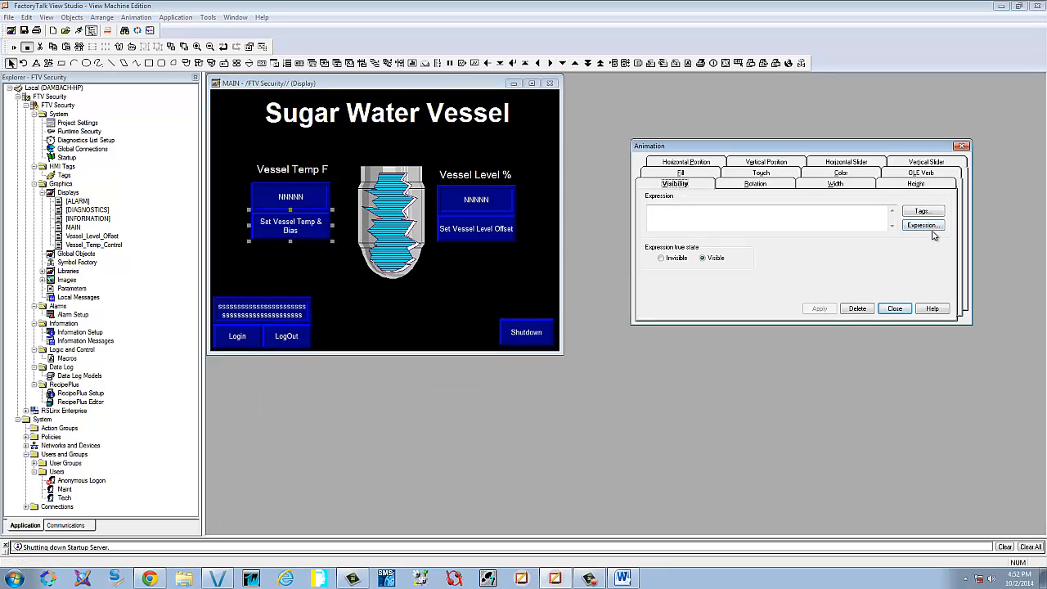
left_click(926, 227)
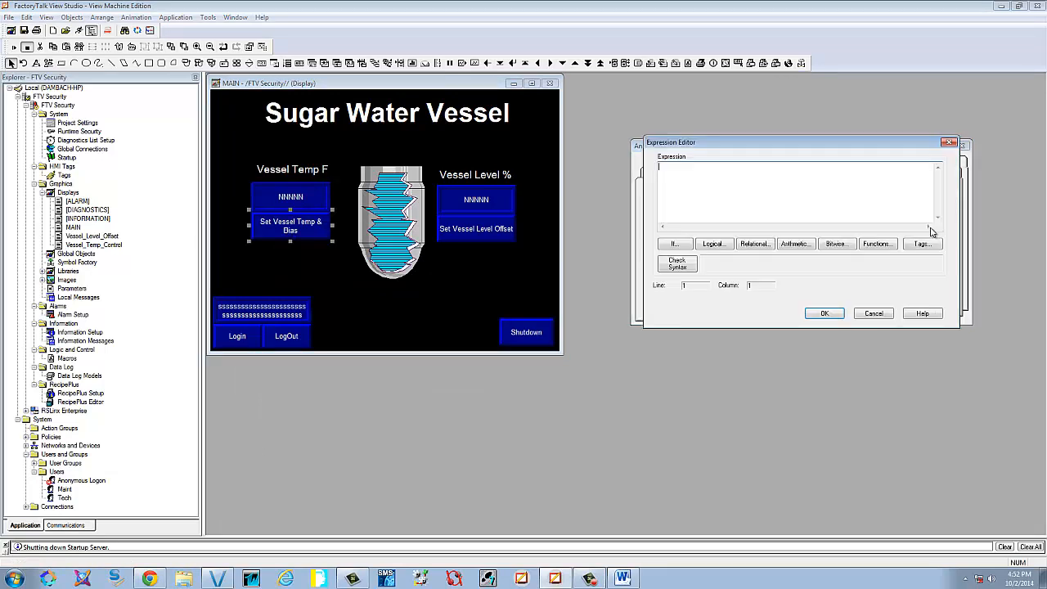
left_click(886, 245)
left_click(670, 200)
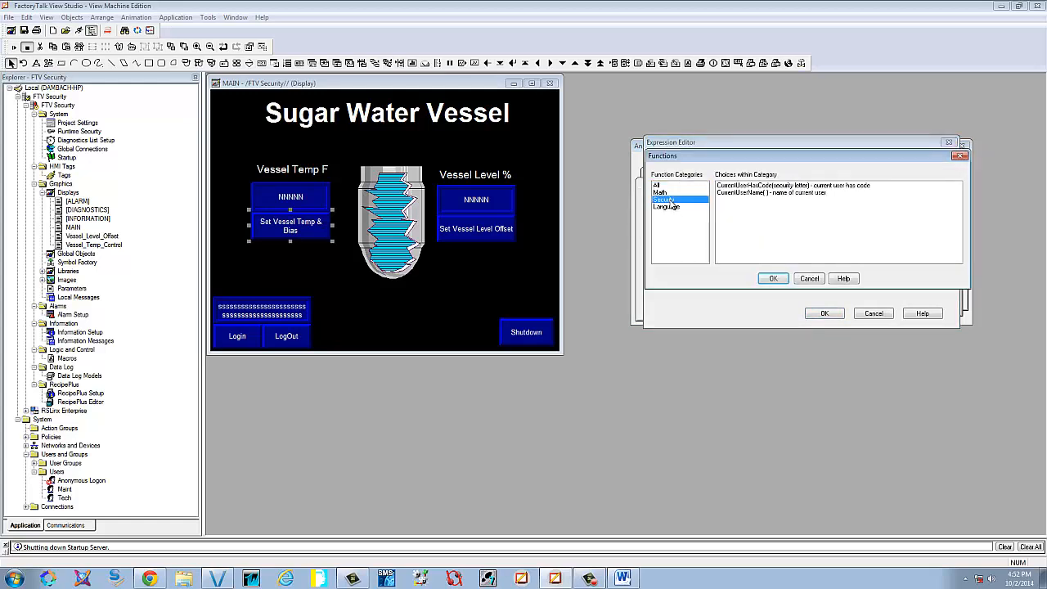
left_click(758, 185)
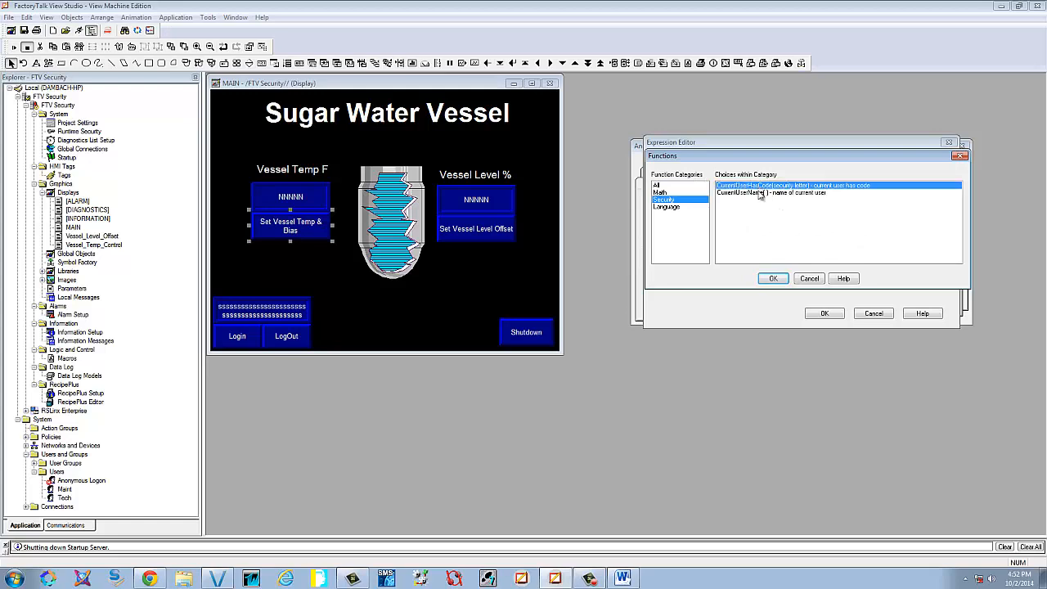
left_click(773, 278)
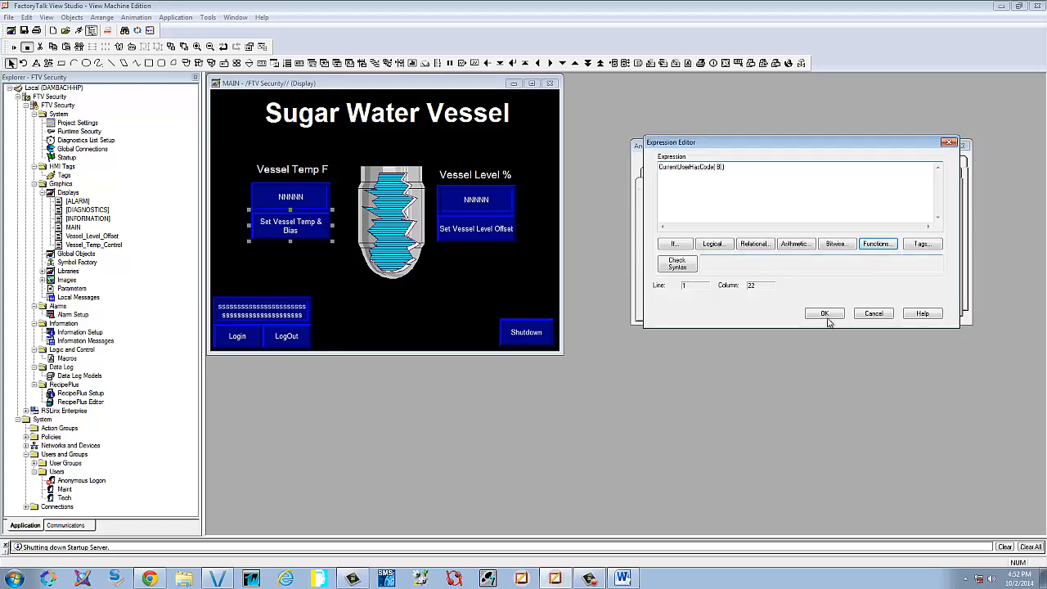
left_click(679, 269)
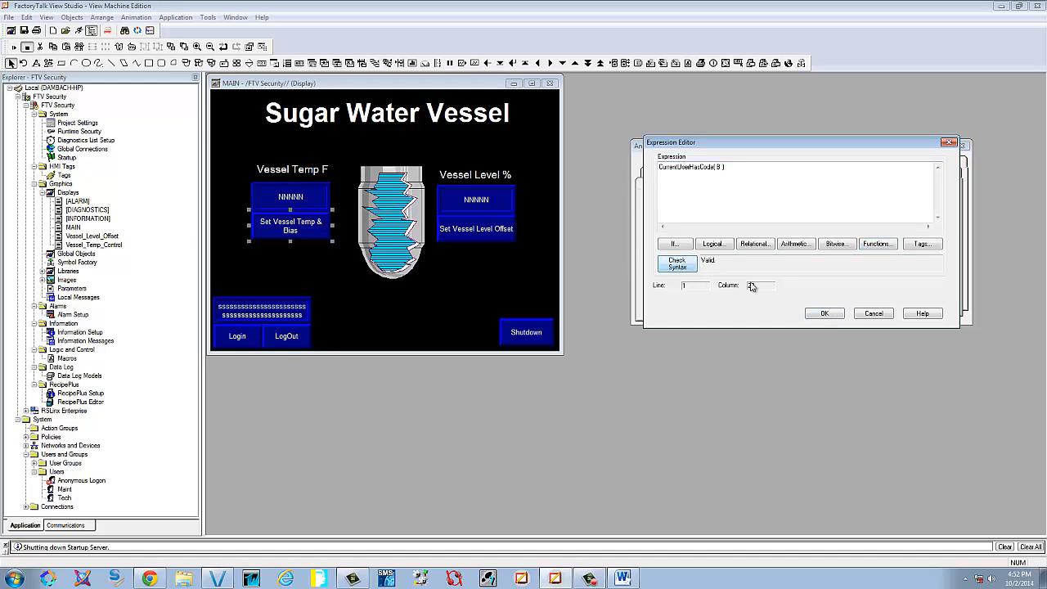
left_click(825, 314)
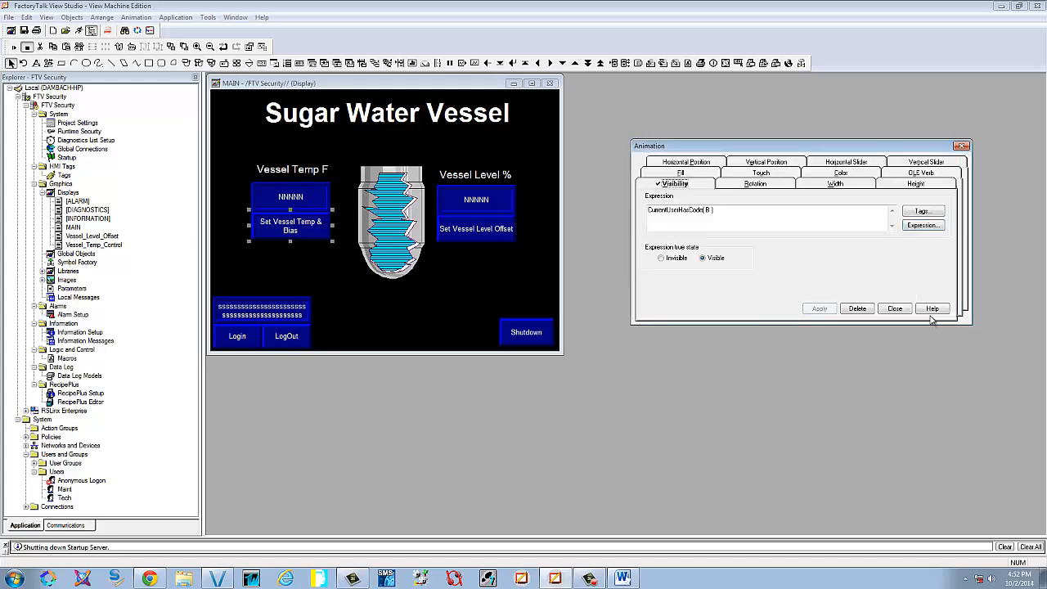
left_click(900, 310)
left_click(477, 240)
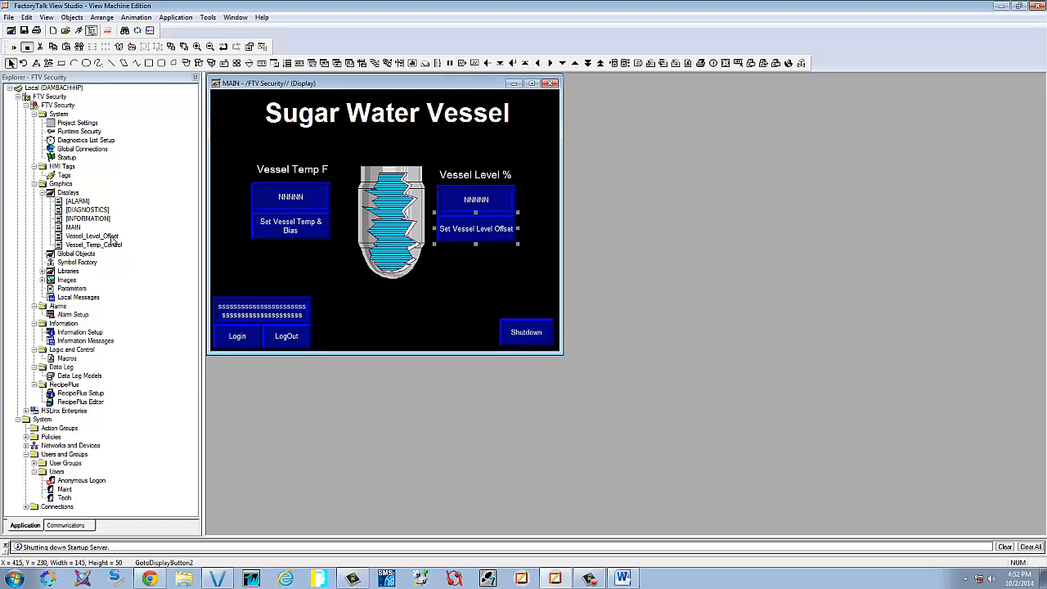
Confirm the Vessel_Level_Offset display's security code is C, then return to MAIN
double_click(113, 237)
right_click(442, 300)
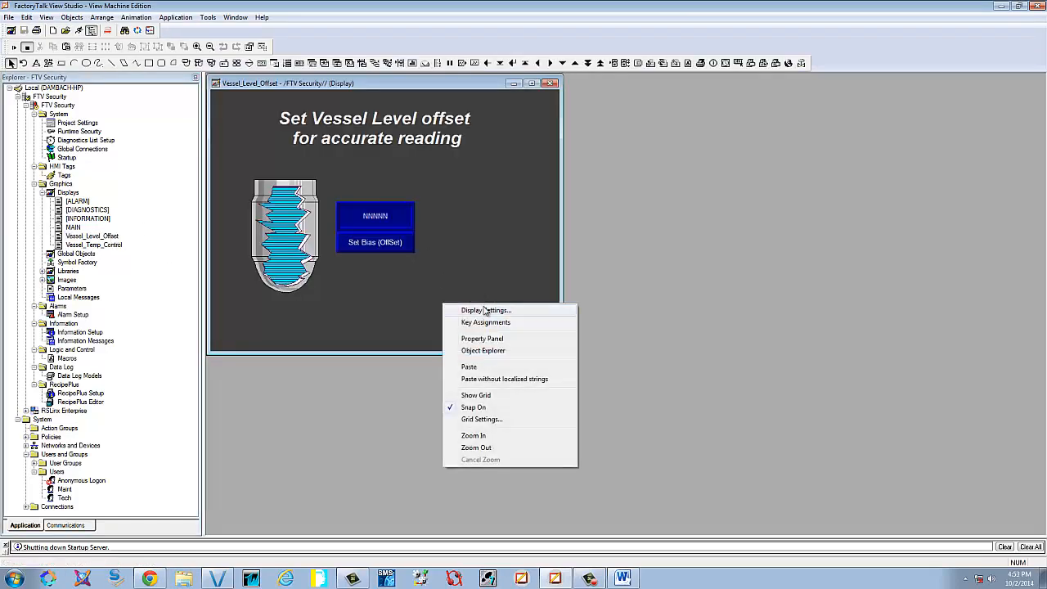
left_click(491, 309)
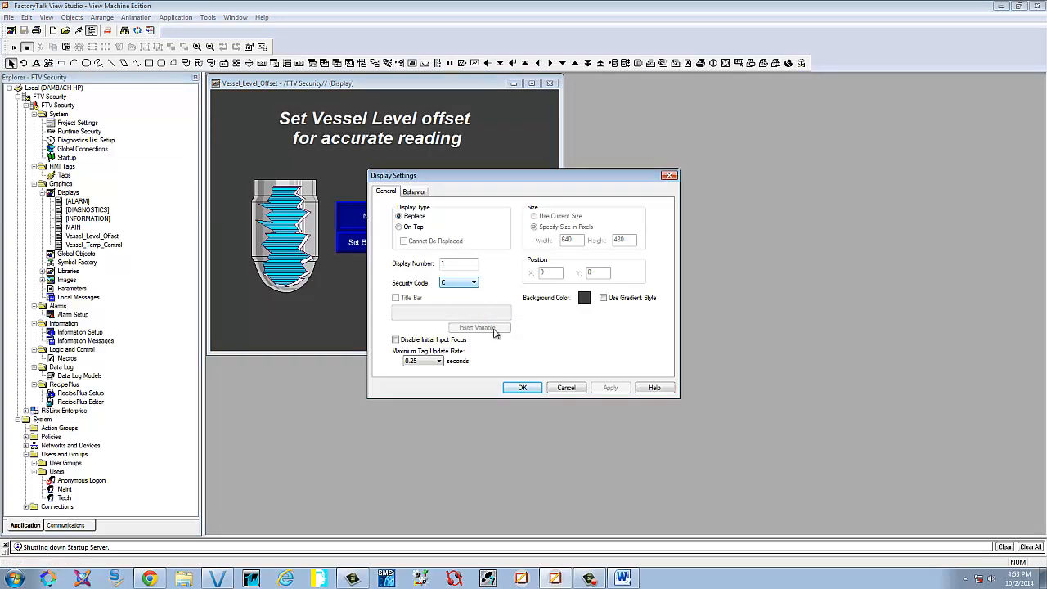
left_click(522, 388)
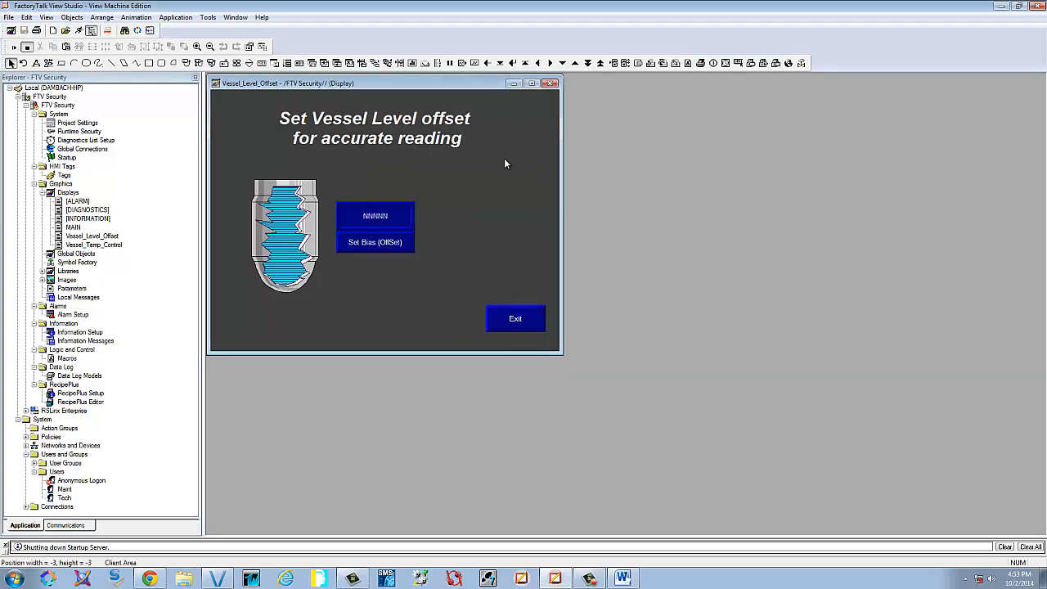
left_click(552, 83)
Add a visibility animation to the Set Vessel Level Offset button using CurrentUserHasCode( )
right_click(477, 229)
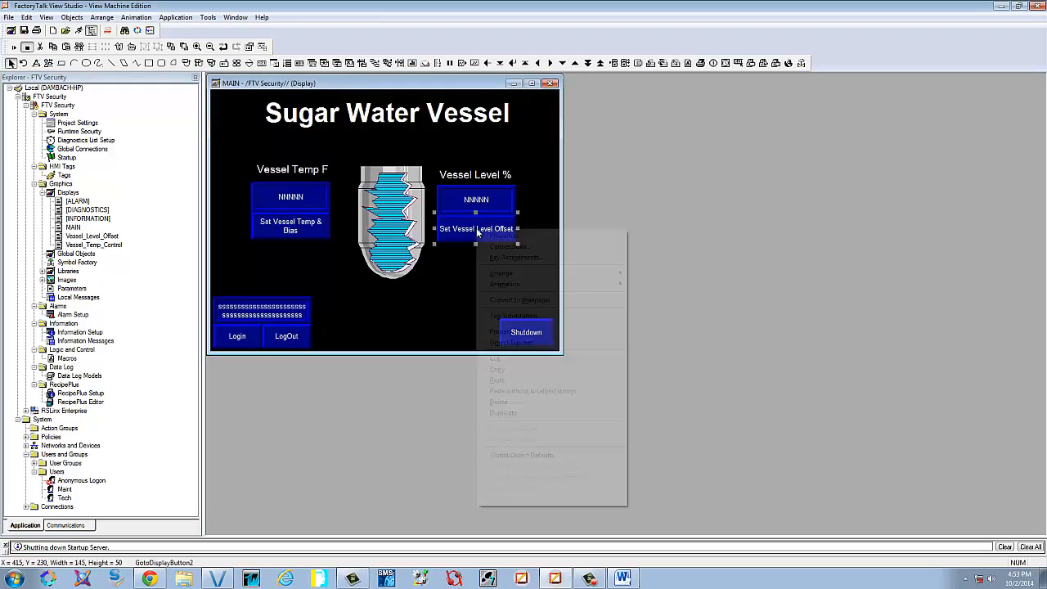
mouse_move(527, 283)
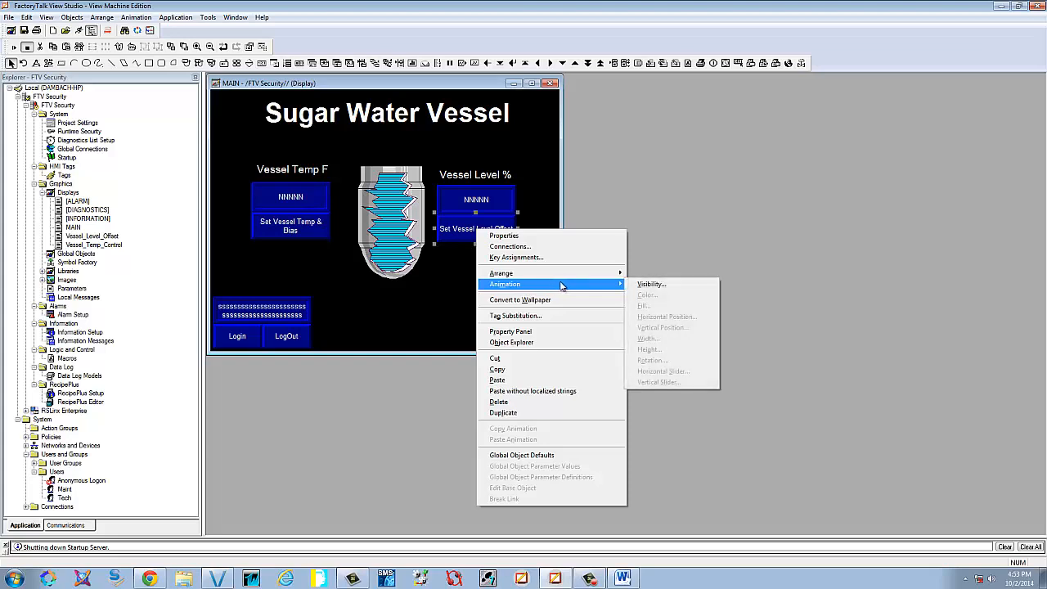
left_click(648, 284)
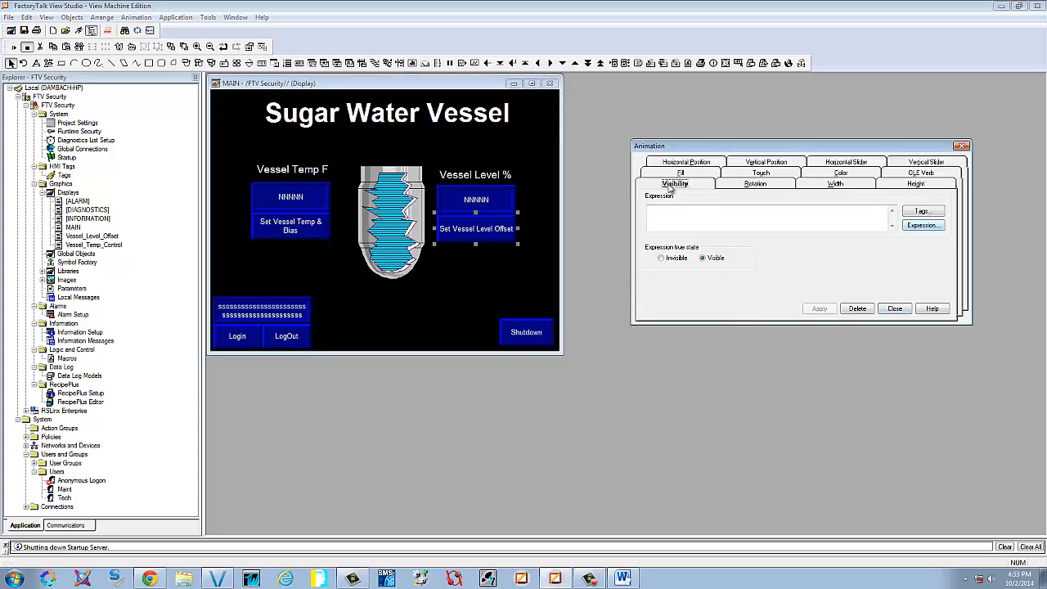
left_click(926, 225)
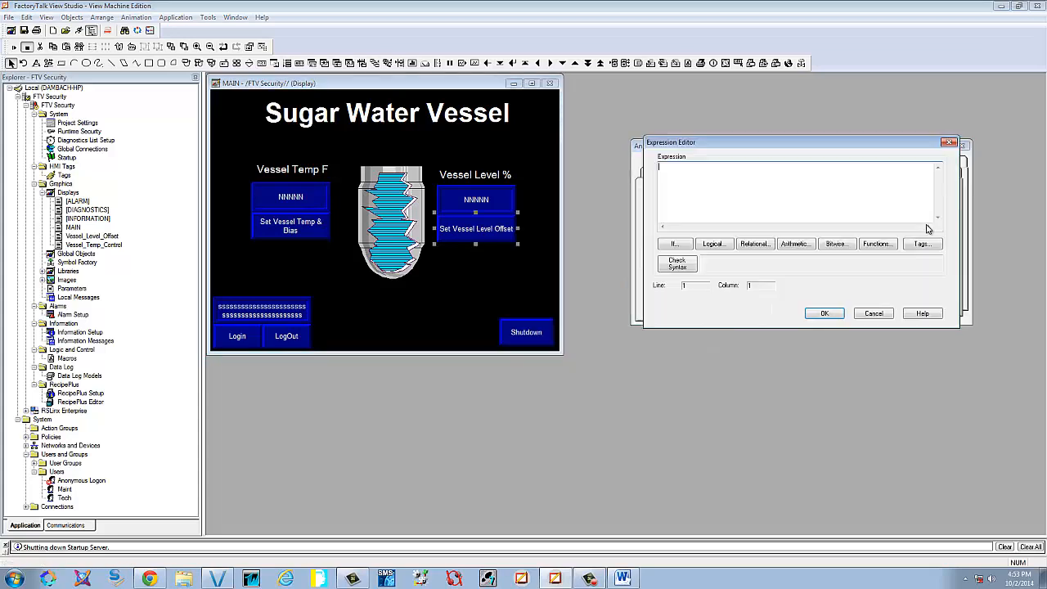
left_click(885, 243)
left_click(664, 201)
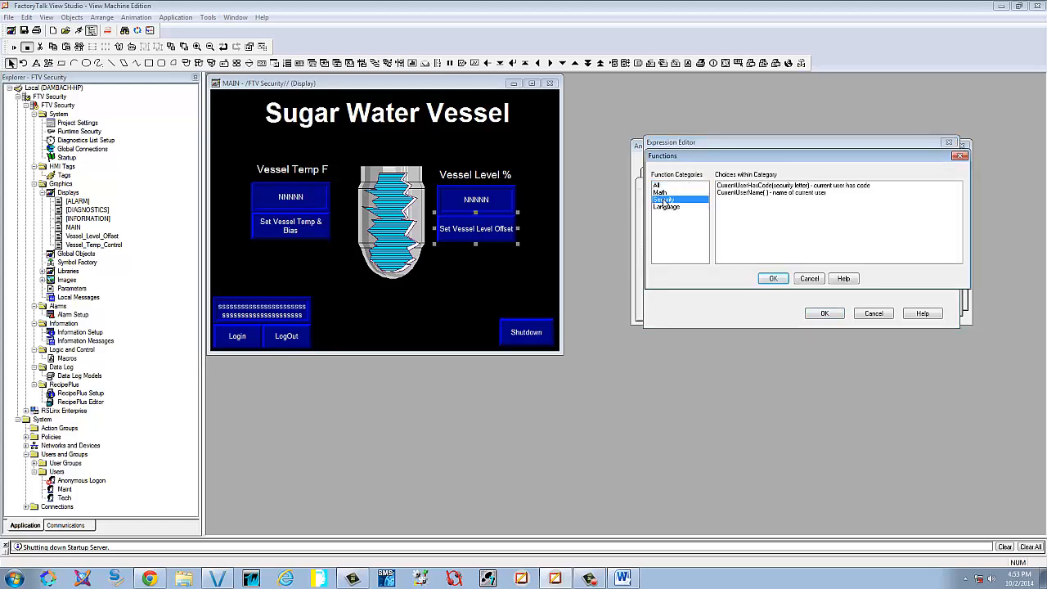
left_click(755, 187)
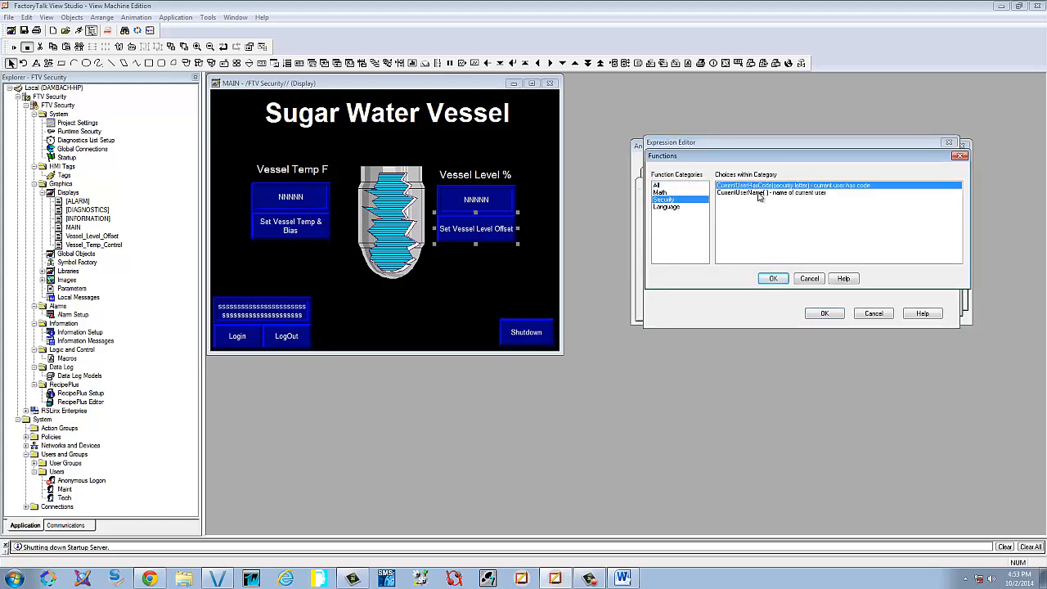
left_click(773, 278)
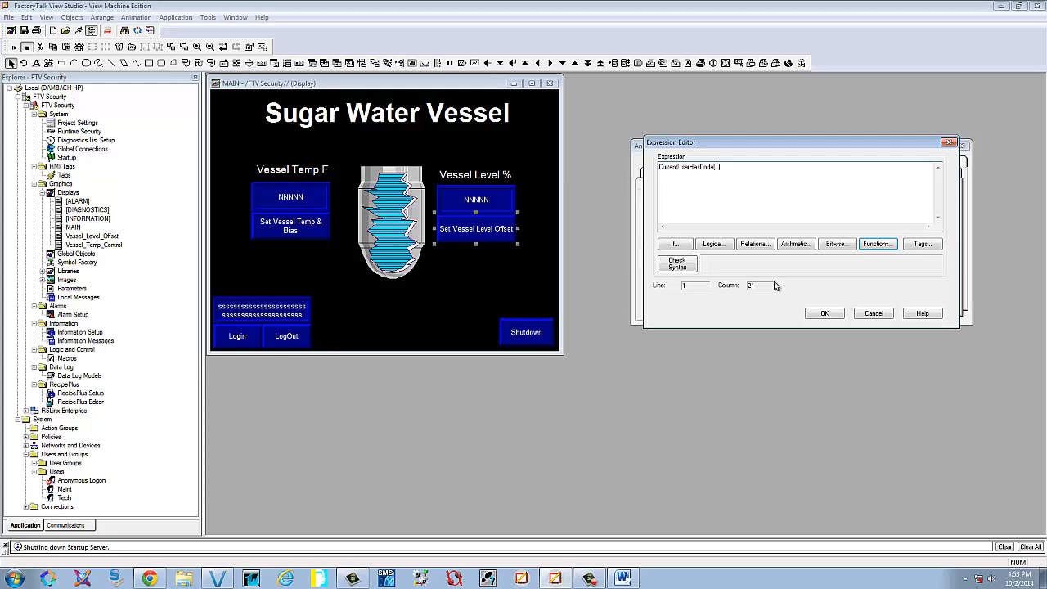
Complete the expression as CurrentUserHasCode( C ), verify it and apply it
left_click(679, 263)
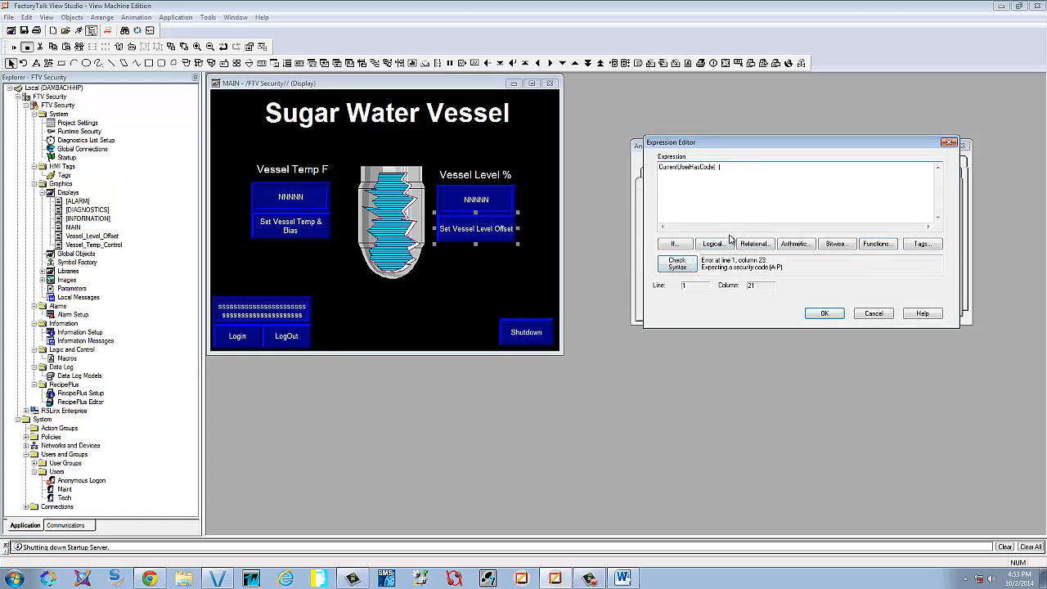
type("C")
left_click(679, 263)
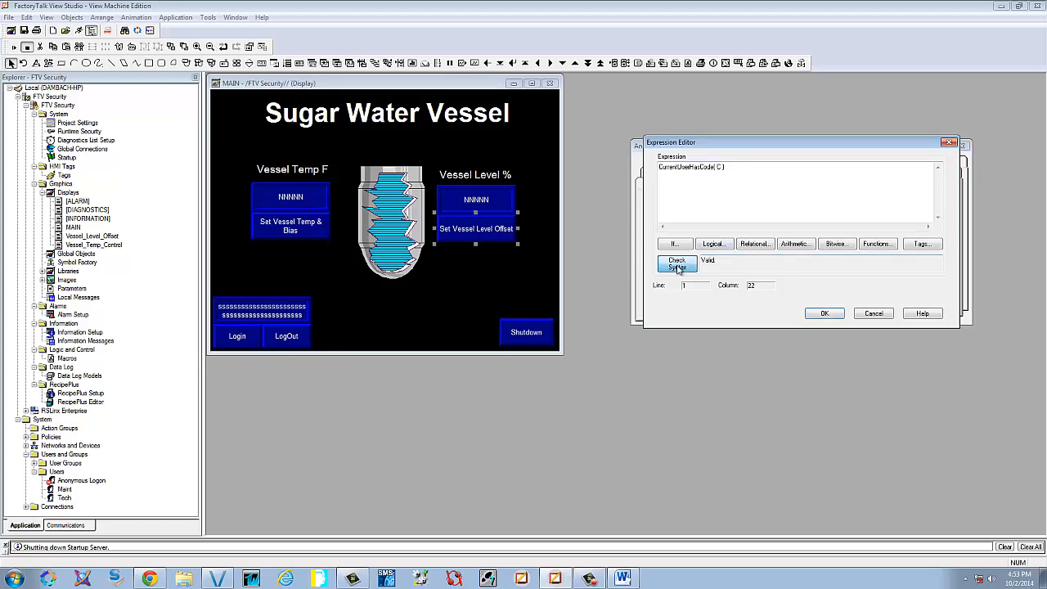
left_click(825, 314)
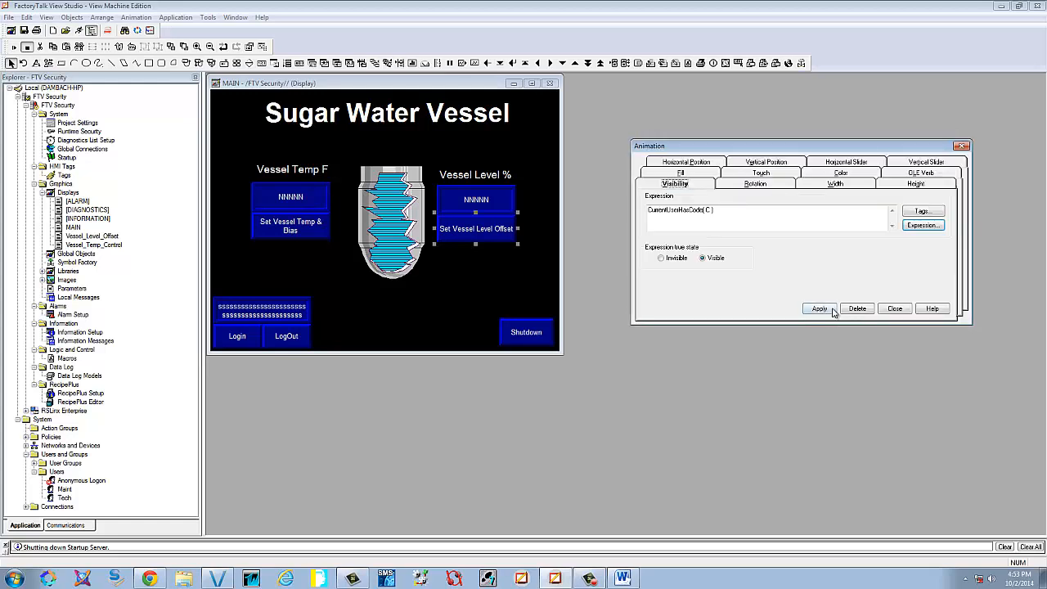
left_click(830, 309)
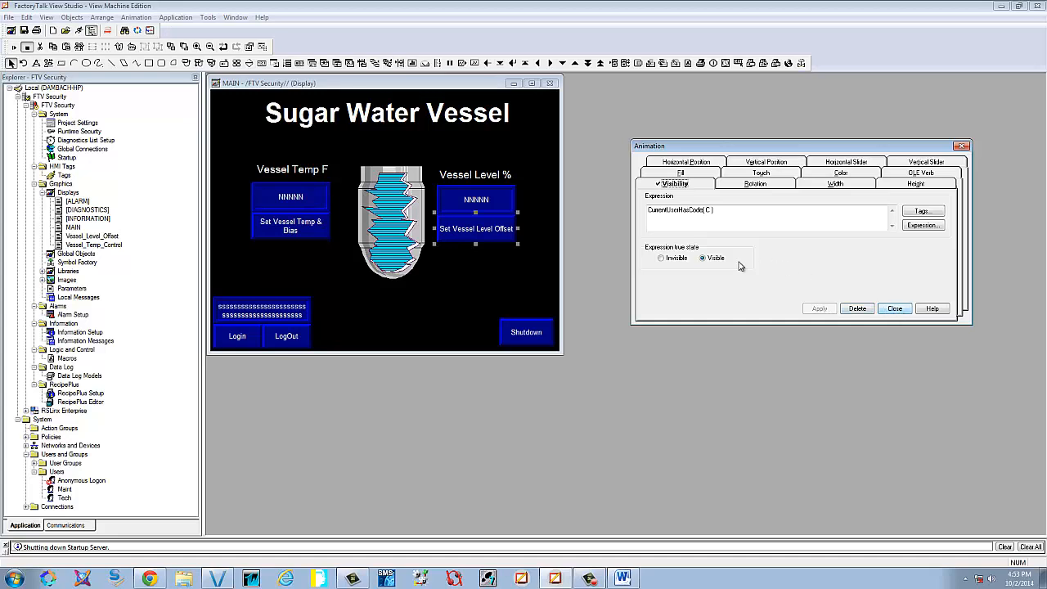
Show the error without a code letter, restore CurrentUserHasCode( C ), and close the animation settings
left_click(933, 226)
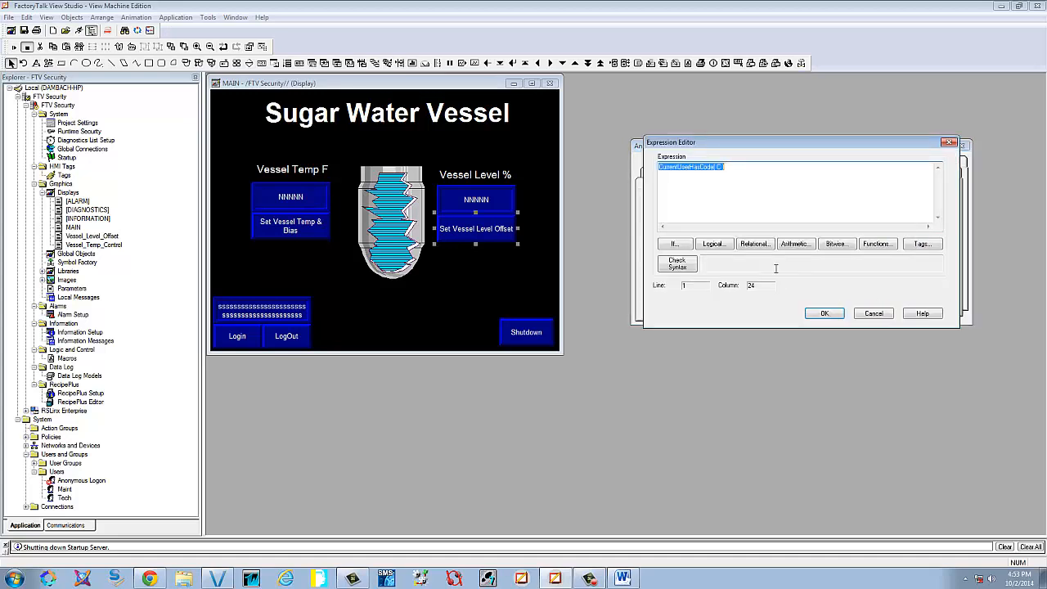
left_click(679, 264)
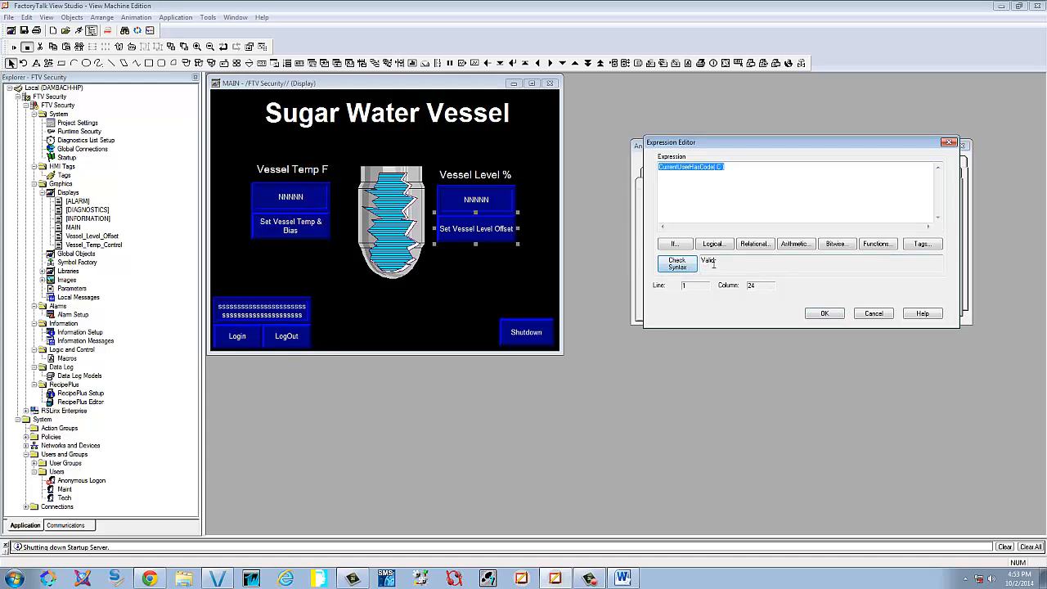
left_click(720, 167)
key("BackSpace")
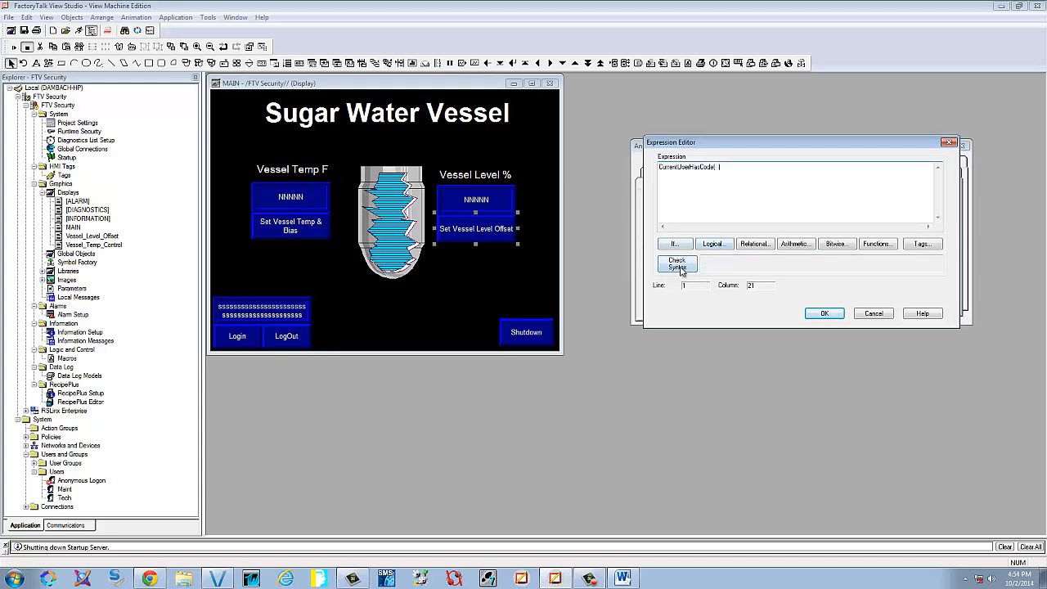
left_click(678, 264)
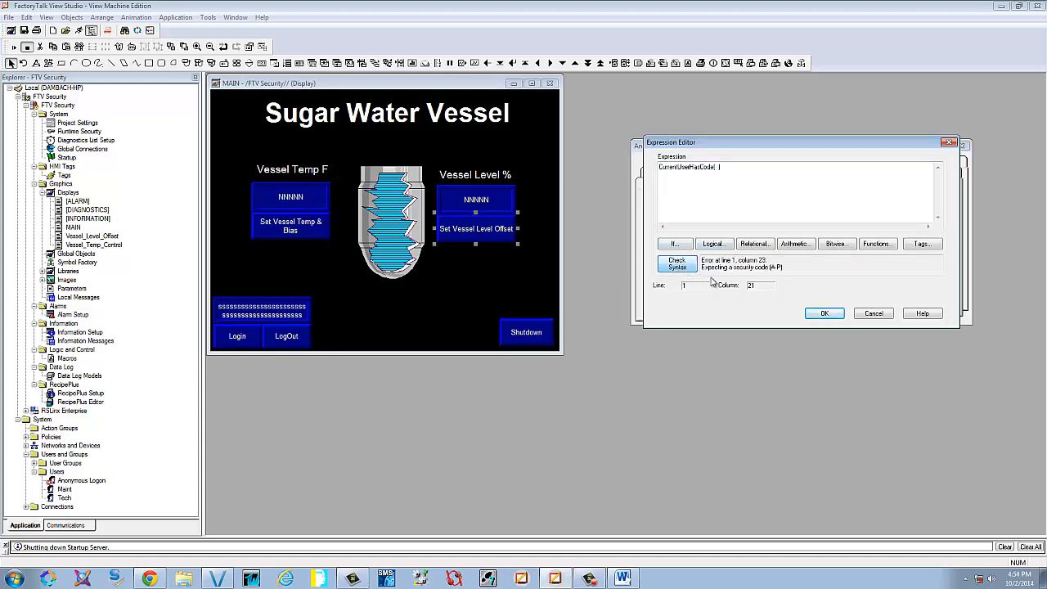
left_click(726, 196)
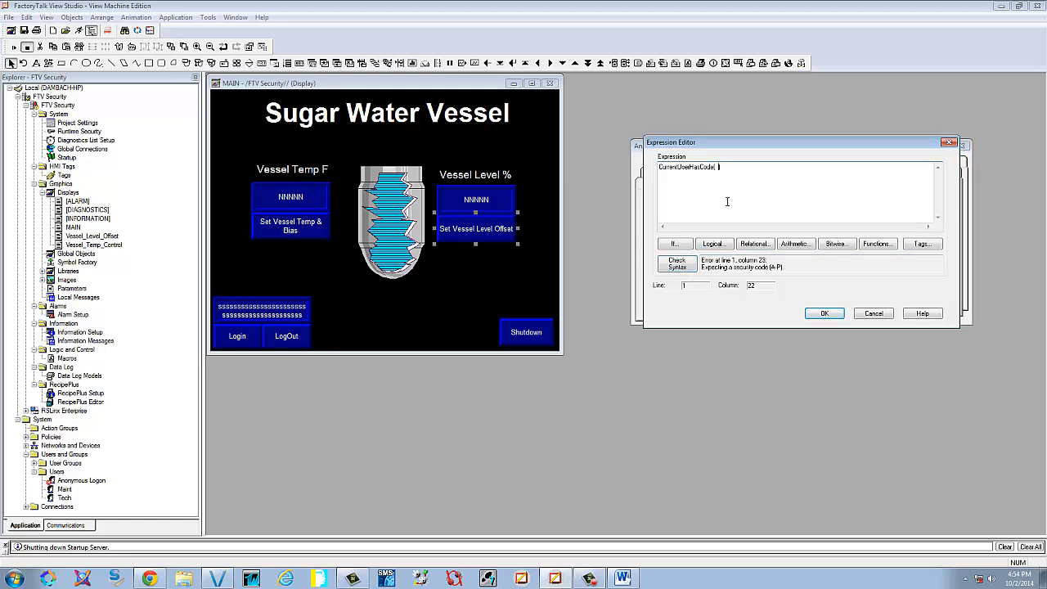
type("C")
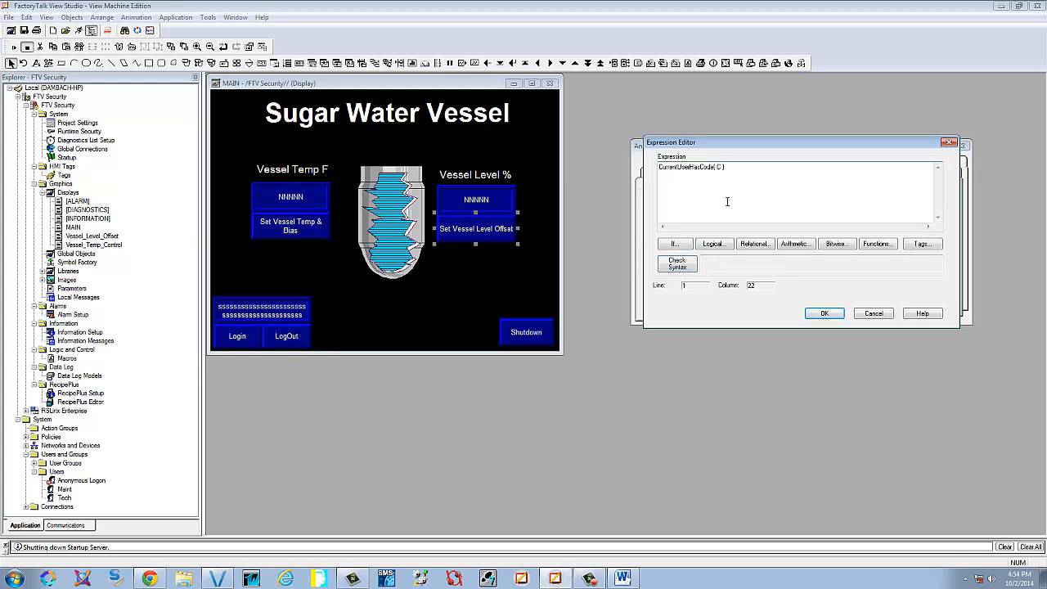
left_click(685, 270)
left_click(825, 314)
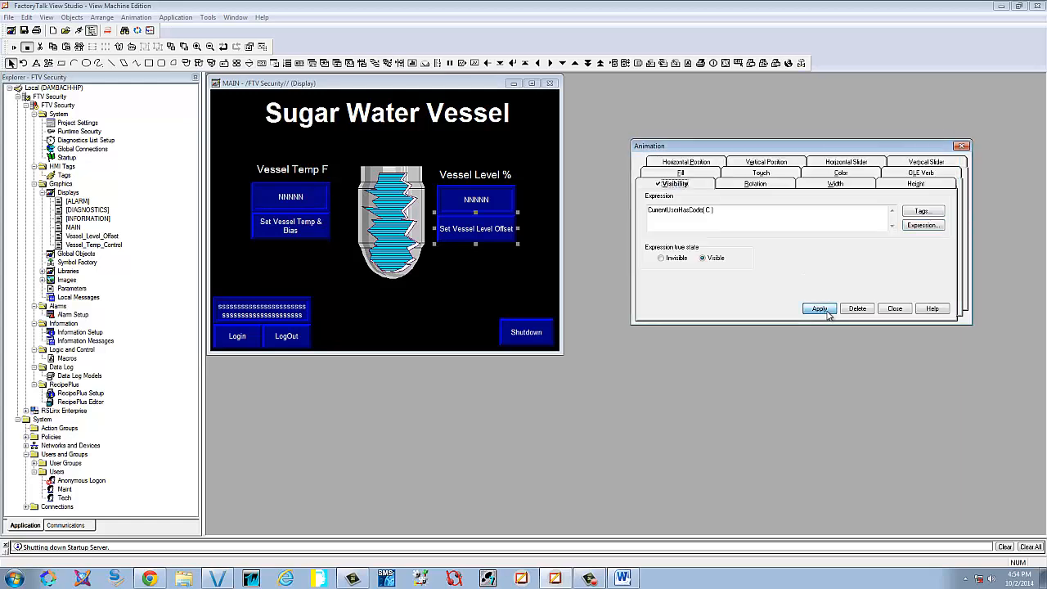
left_click(895, 308)
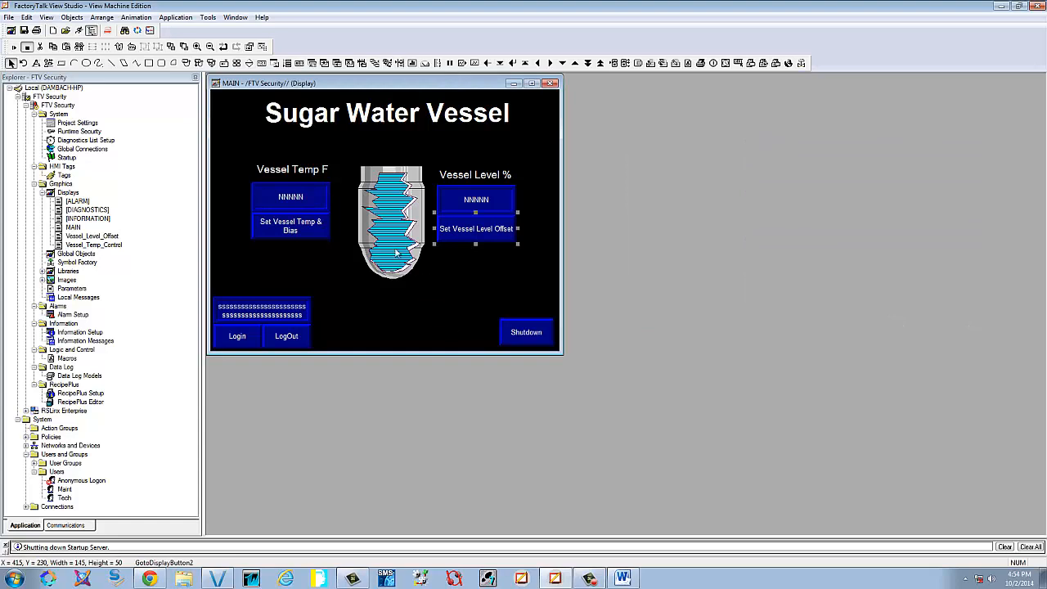
Test-run MAIN, save and close it, then shut down the Sugar Water Vessel runtime
left_click(14, 47)
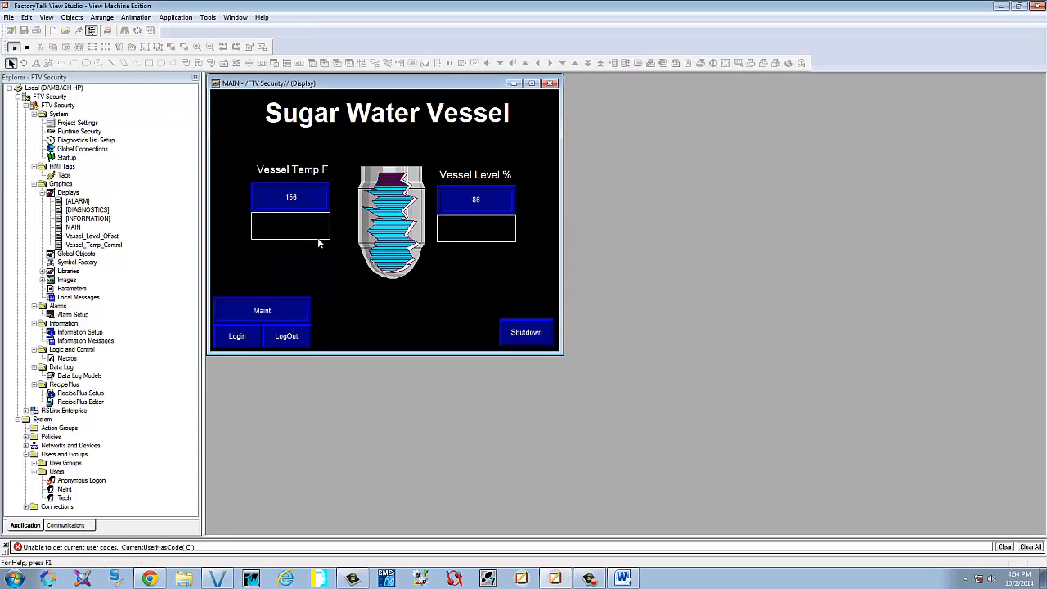
left_click(27, 46)
left_click(85, 31)
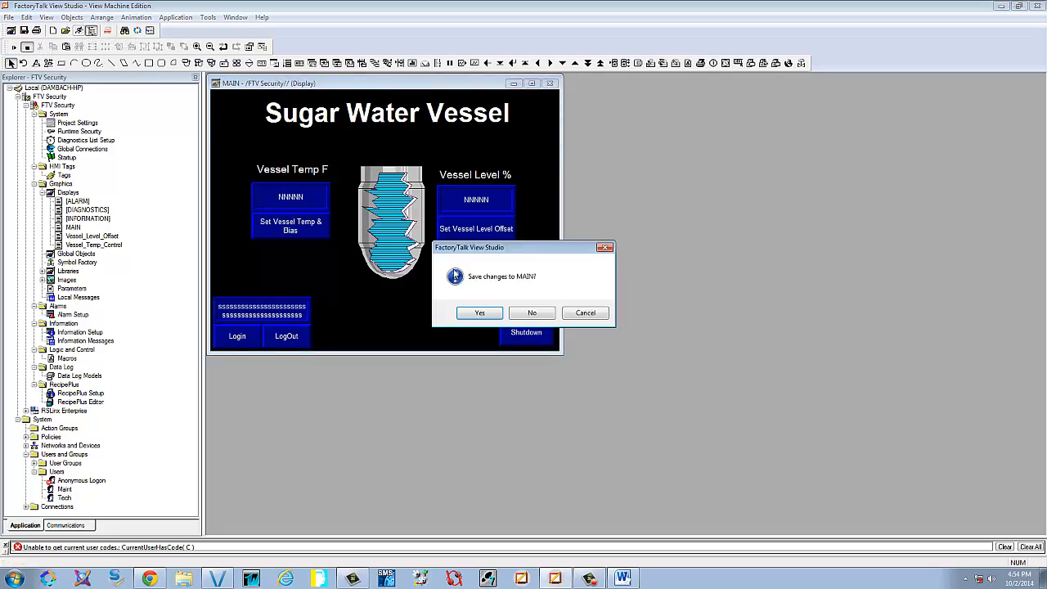
left_click(484, 311)
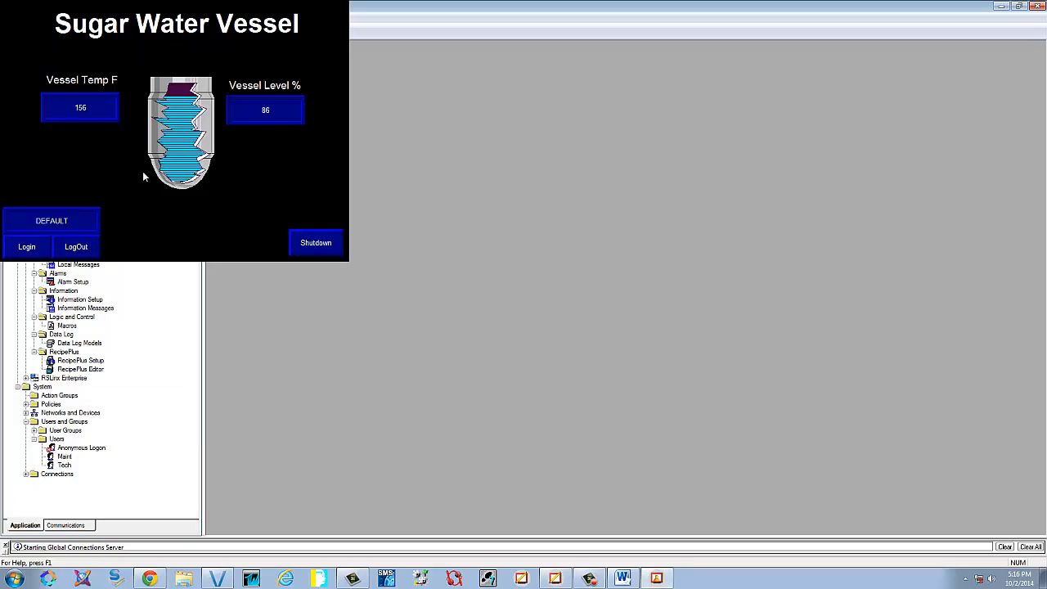
left_click(330, 244)
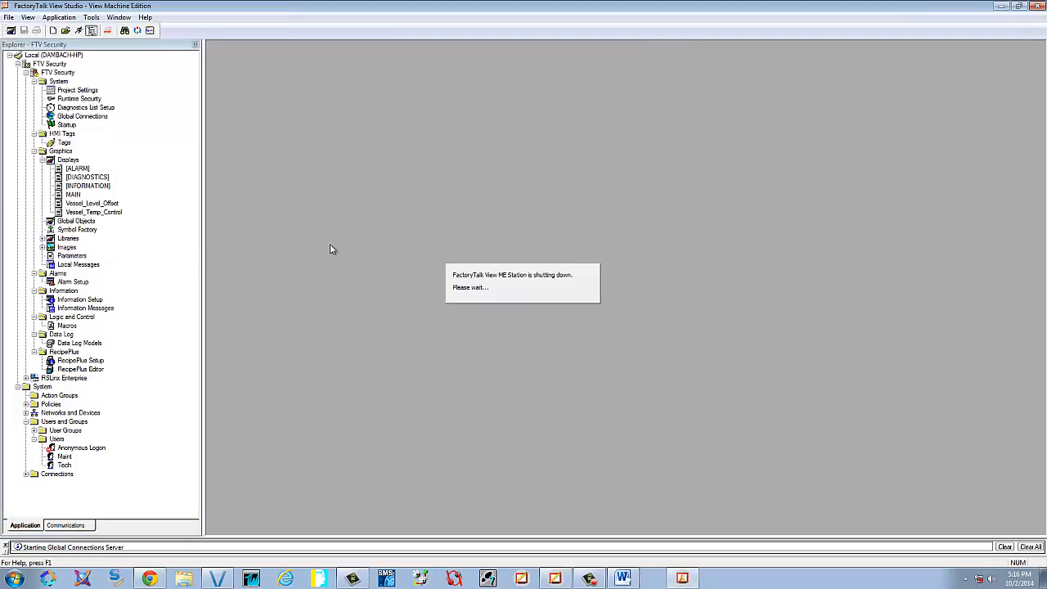
Change MAIN's Vessel Temp F label text to Vessel Temp °F
double_click(72, 194)
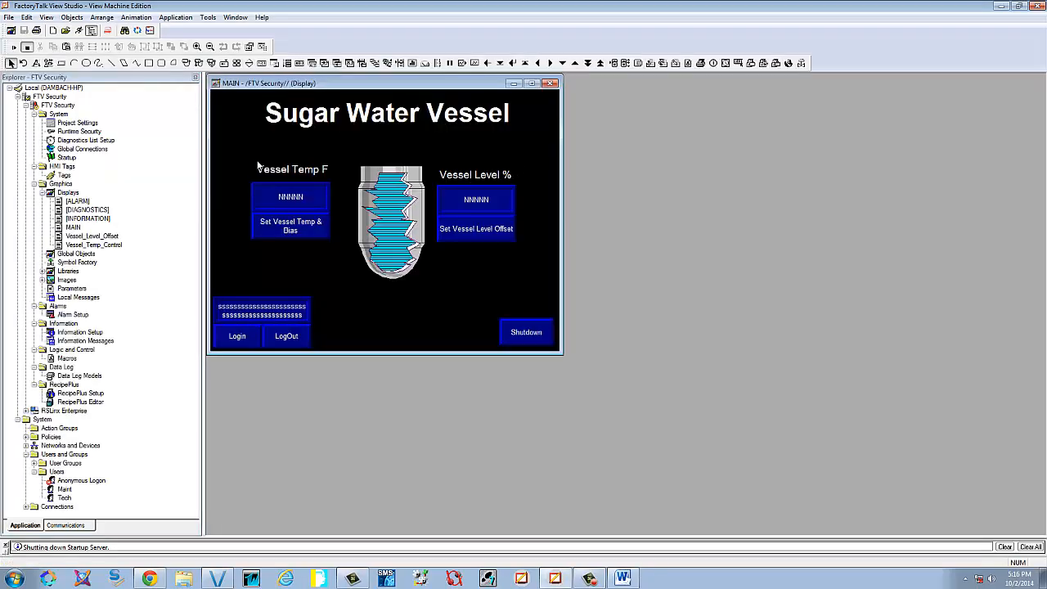
left_click(288, 168)
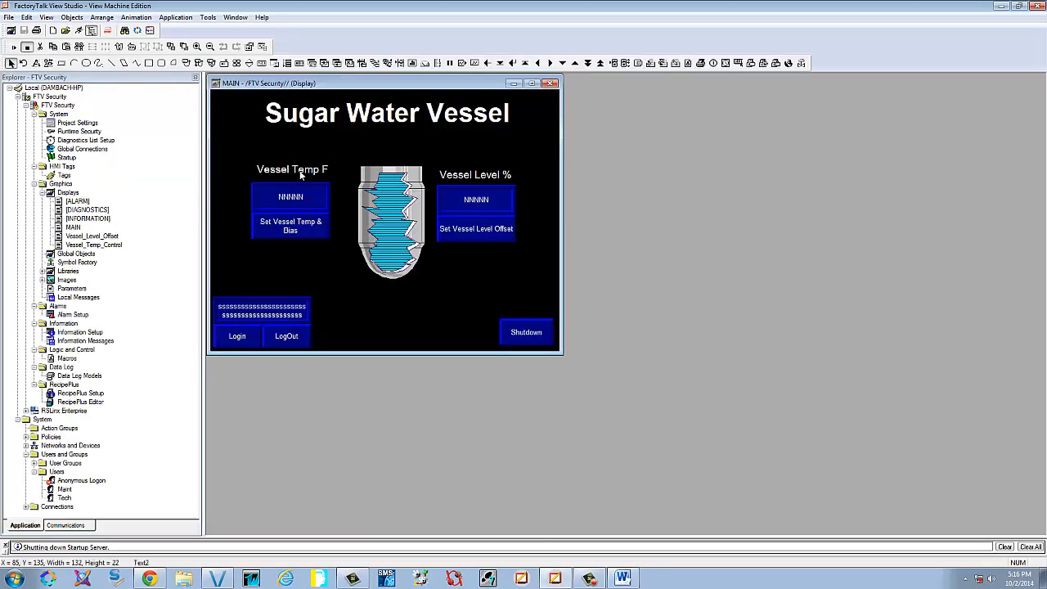
left_click_drag(301, 174, 303, 175)
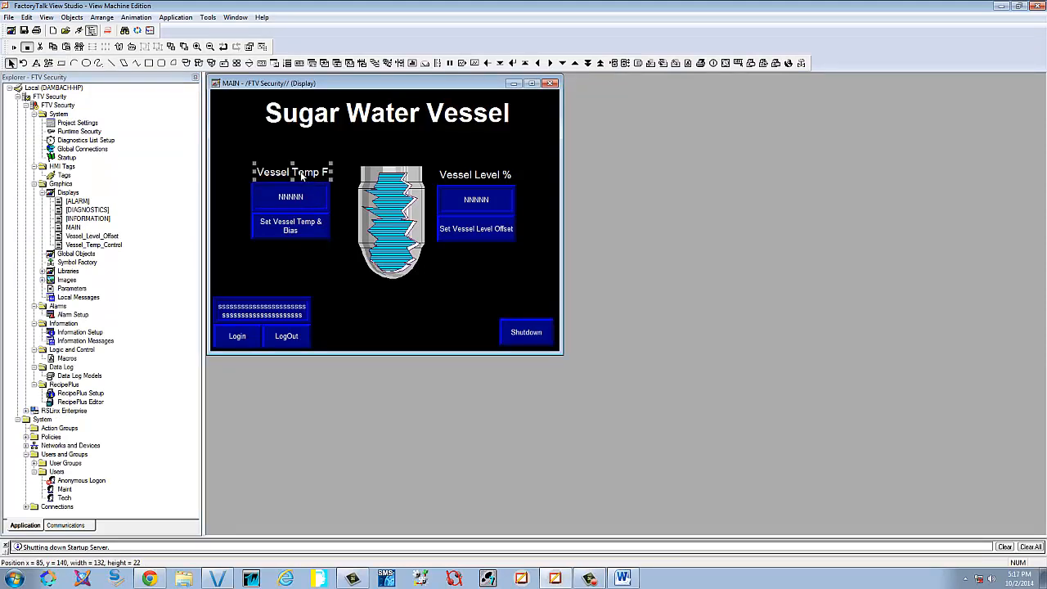
double_click(321, 172)
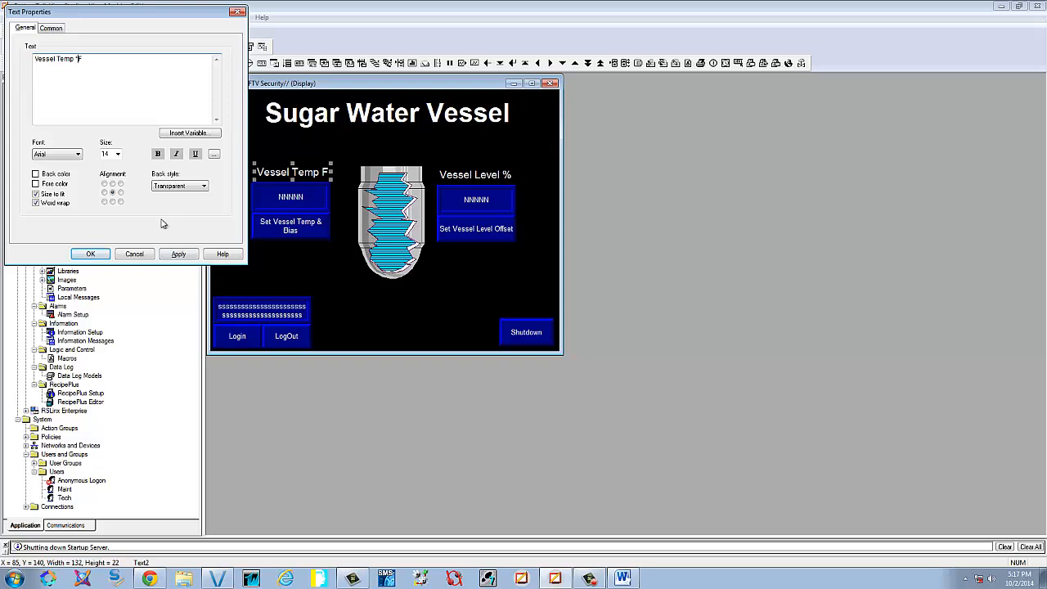
left_click(180, 255)
left_click(99, 255)
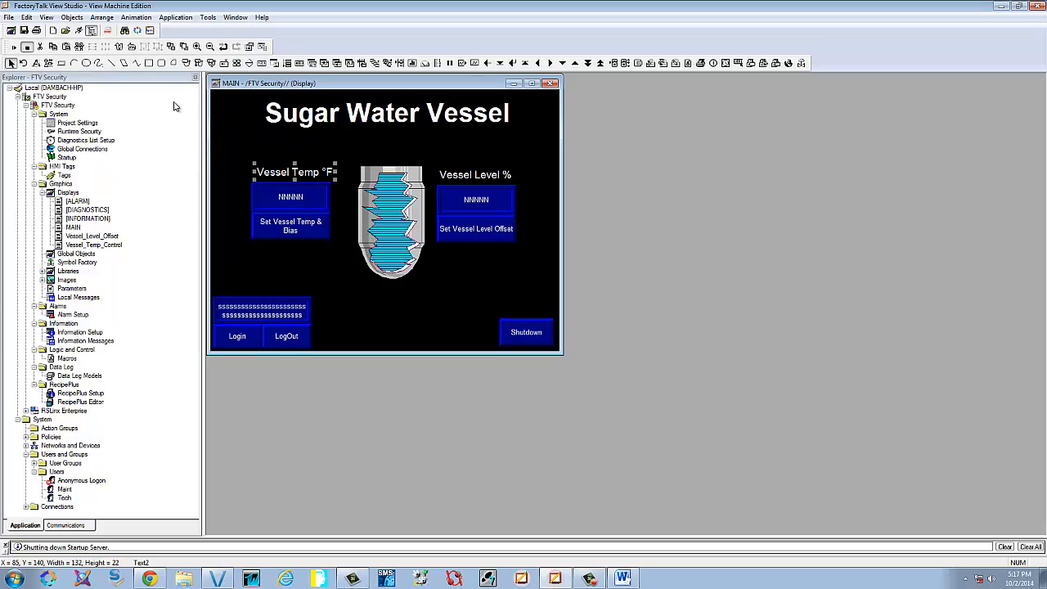
Fine-tune the Vessel Temp °F label position, then save and close MAIN
left_click(299, 176)
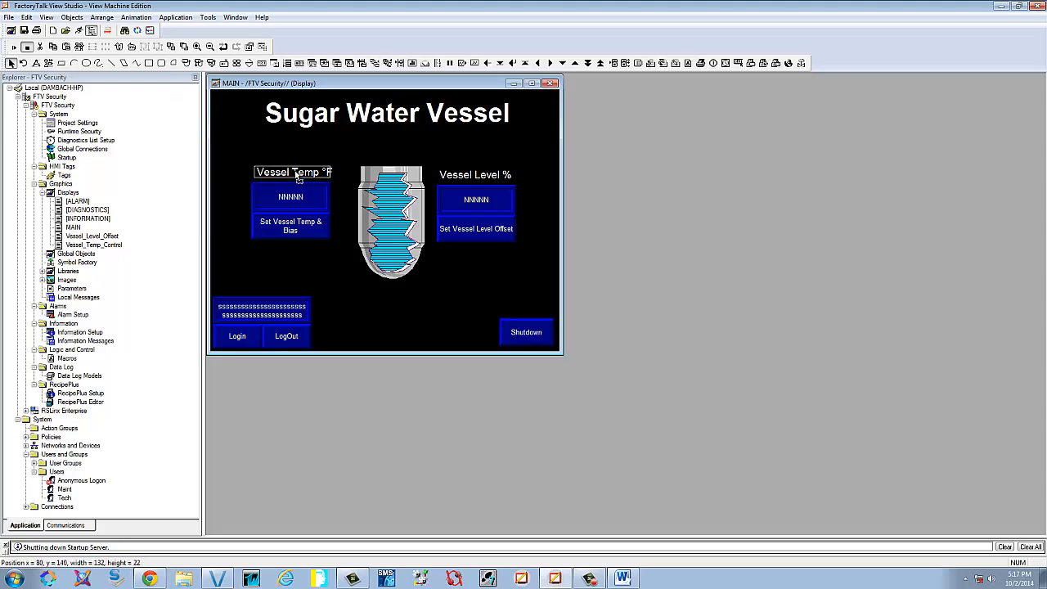
left_click_drag(296, 173, 295, 175)
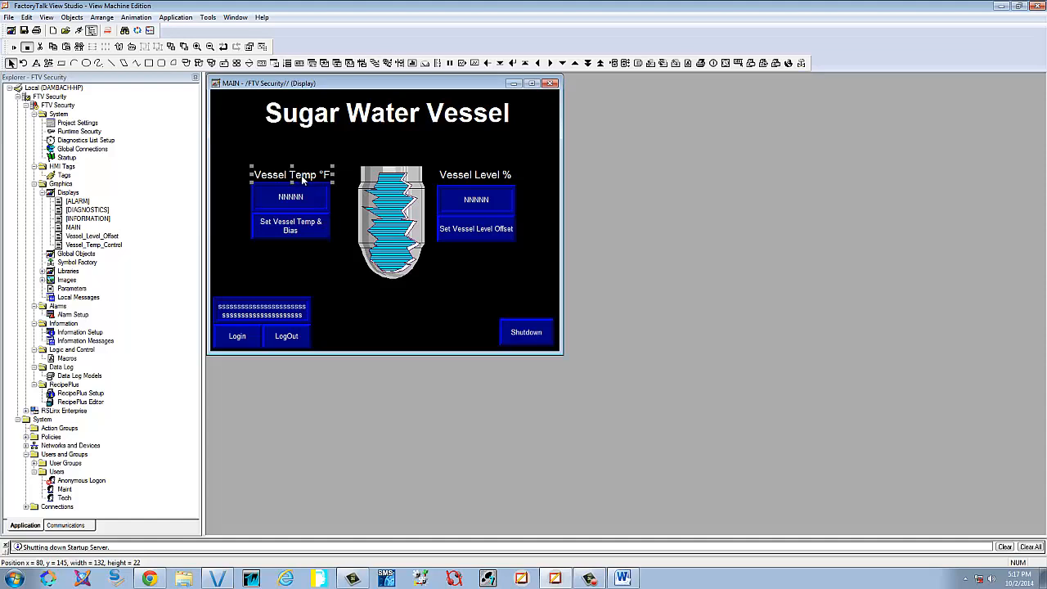
left_click_drag(302, 180, 303, 177)
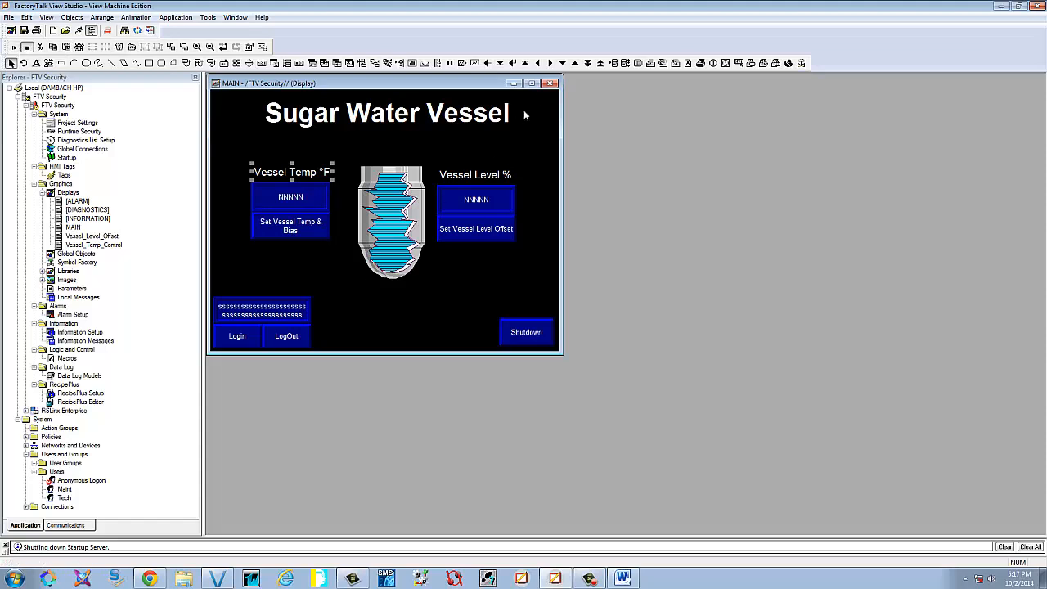
left_click(553, 83)
left_click(478, 316)
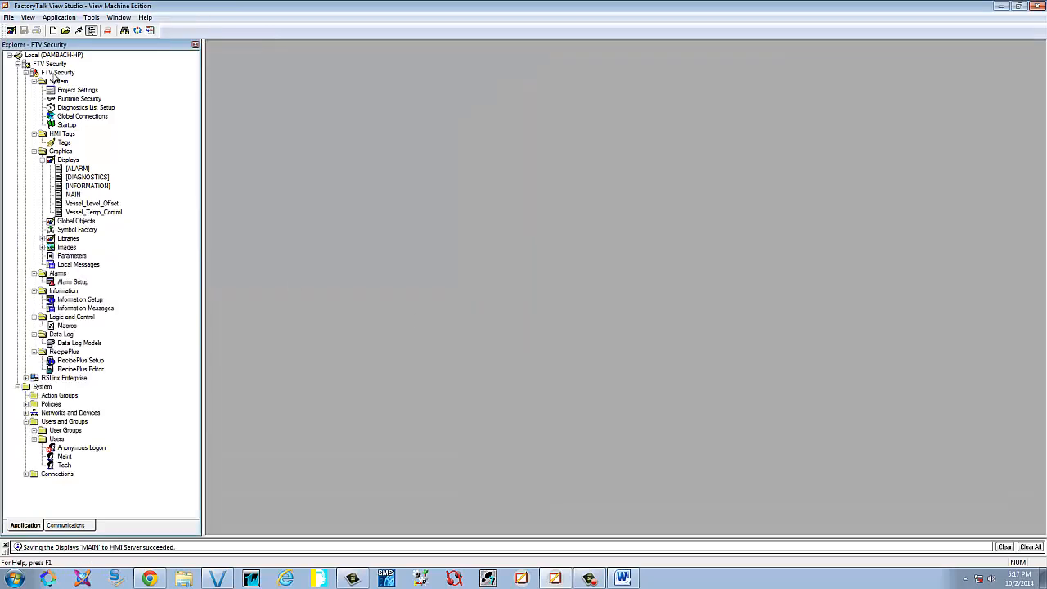
Launch the test application and log in as the maint user with its password
left_click(79, 31)
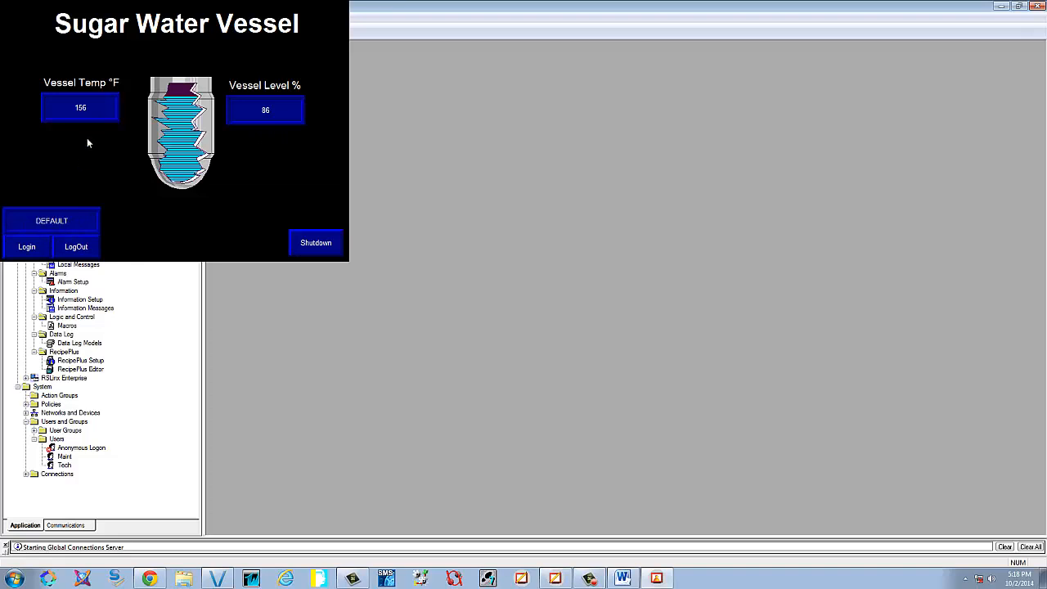
left_click(28, 247)
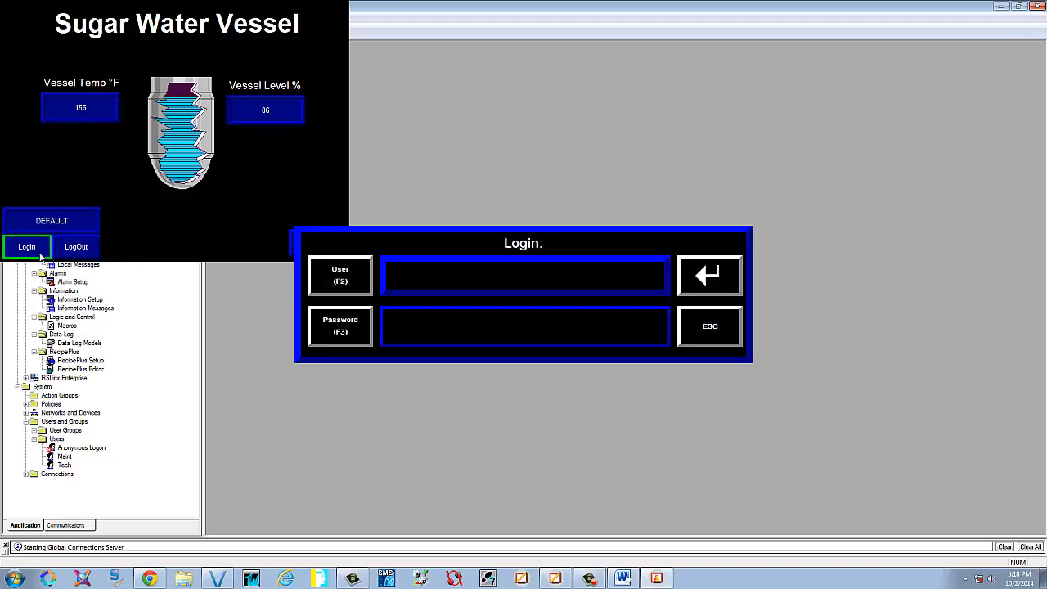
left_click(358, 282)
type("maint")
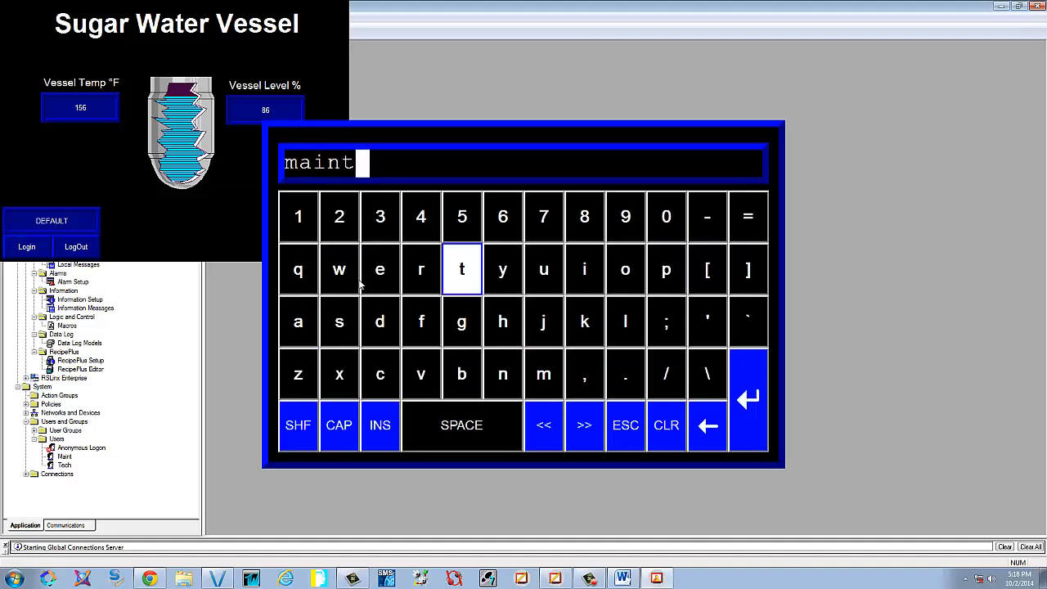
key("Return")
left_click(340, 326)
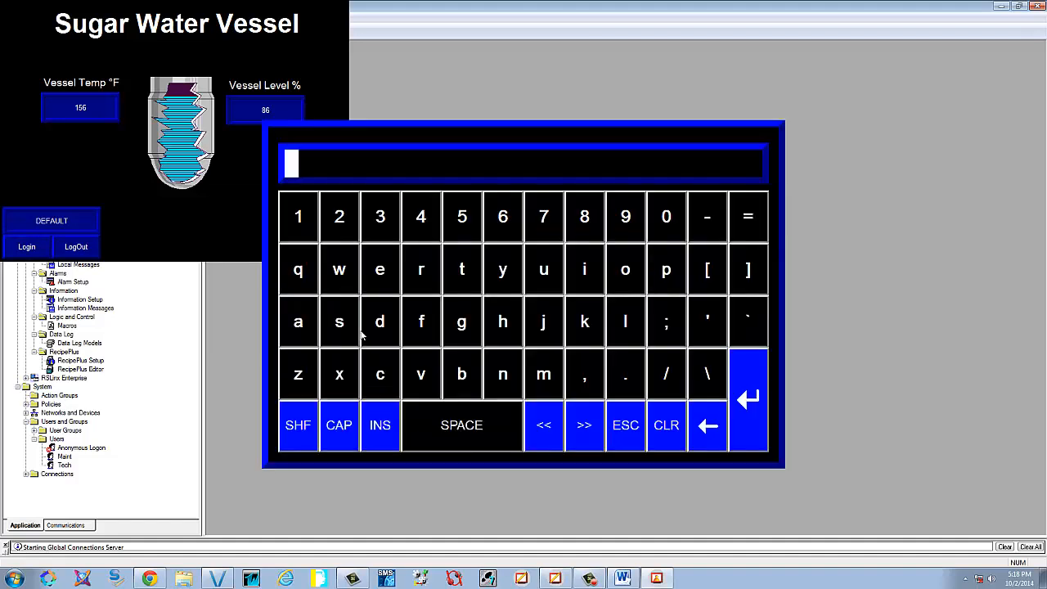
type("maint")
key("Return")
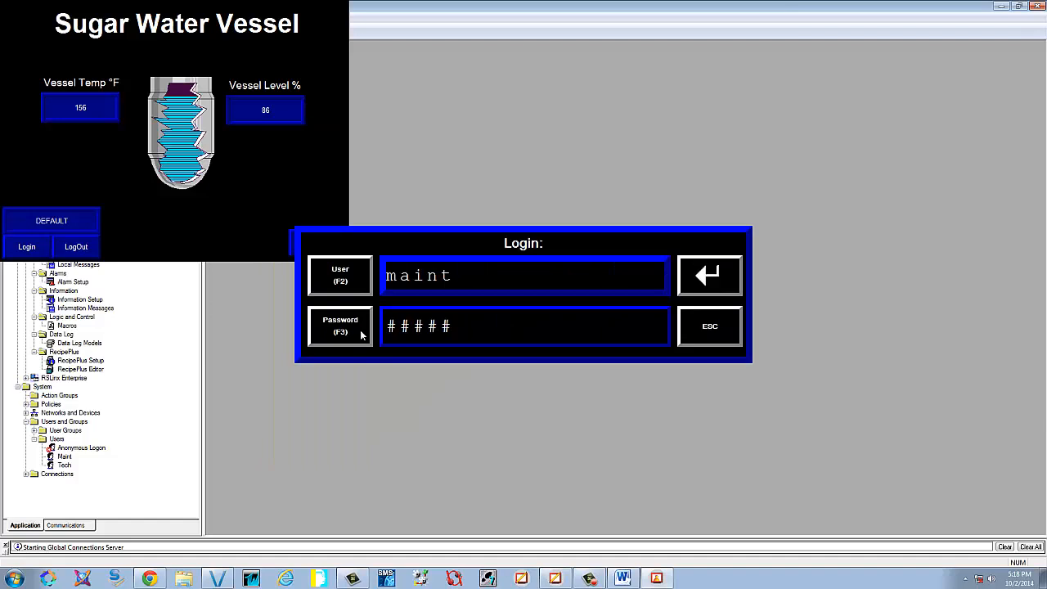
left_click(712, 282)
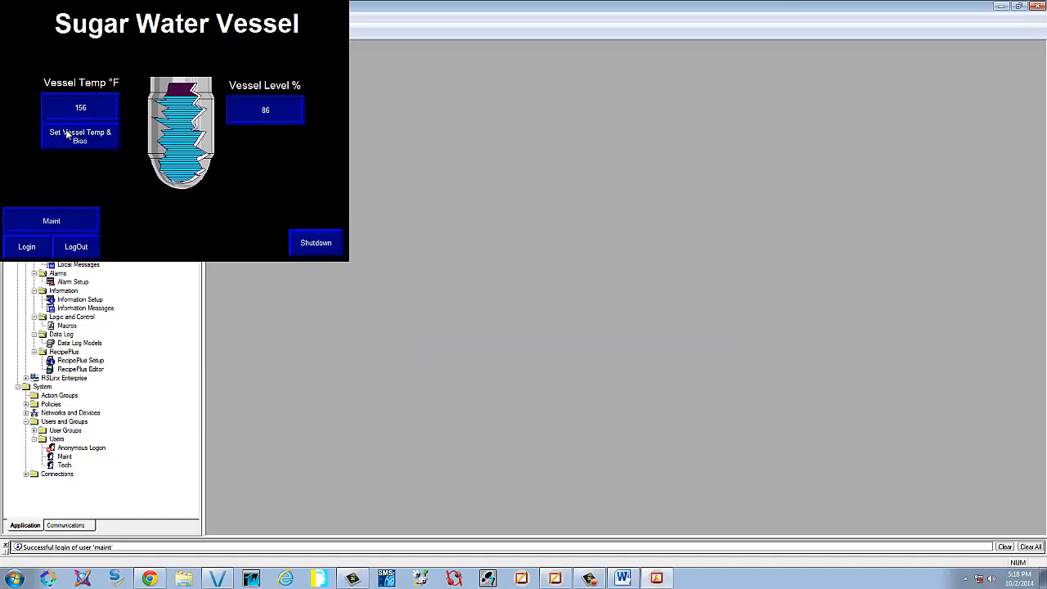
Open and exit the Vessel Temp Control panel twice, then log Maint out
left_click(73, 144)
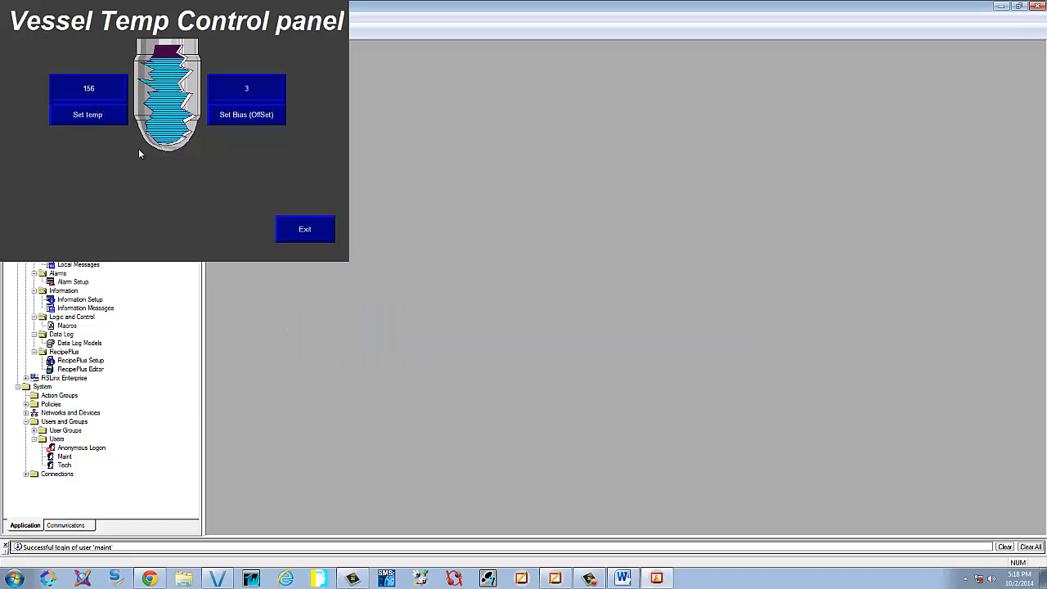
left_click(302, 229)
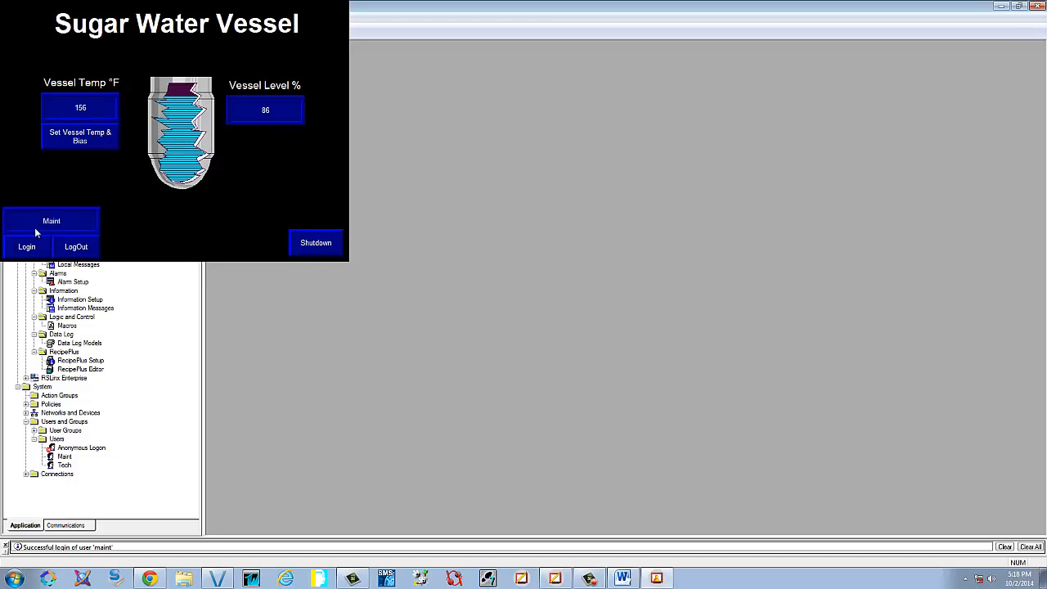
left_click(92, 142)
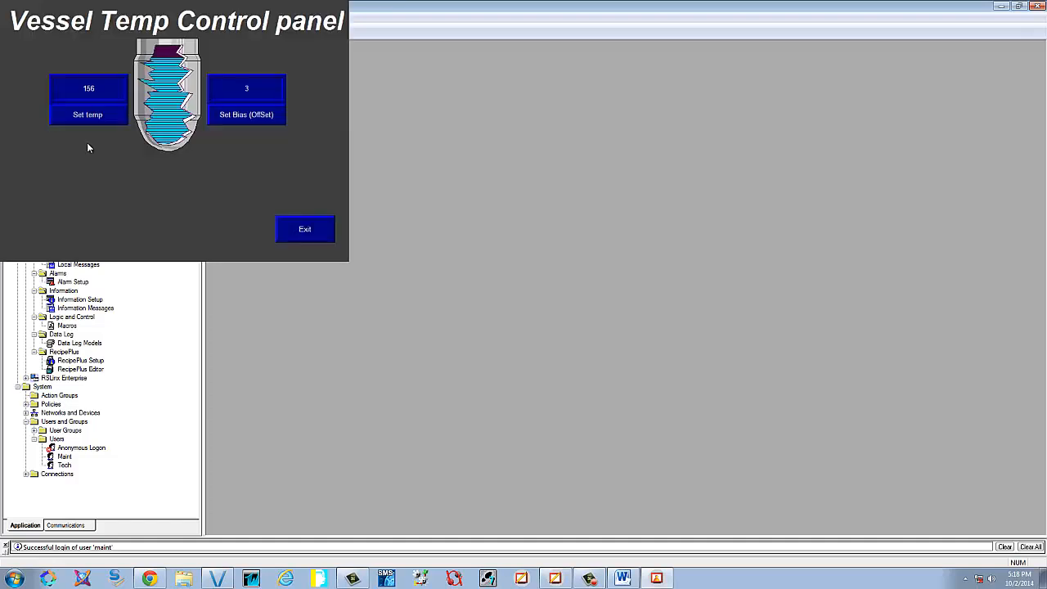
left_click(290, 225)
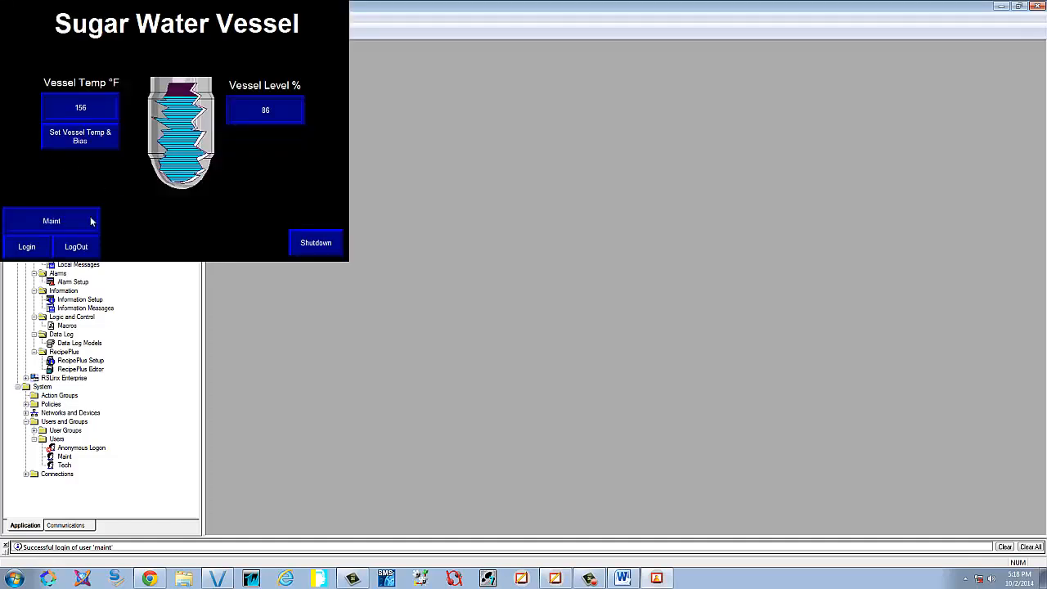
left_click(76, 248)
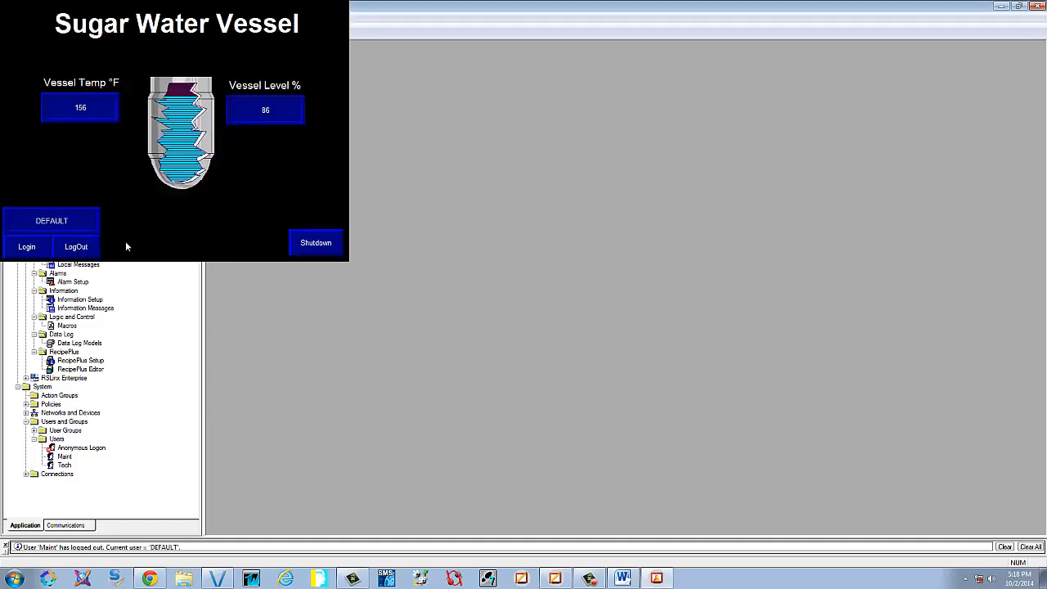
Log in to the runtime as the tech user with its password
left_click(40, 247)
left_click(363, 278)
type("te")
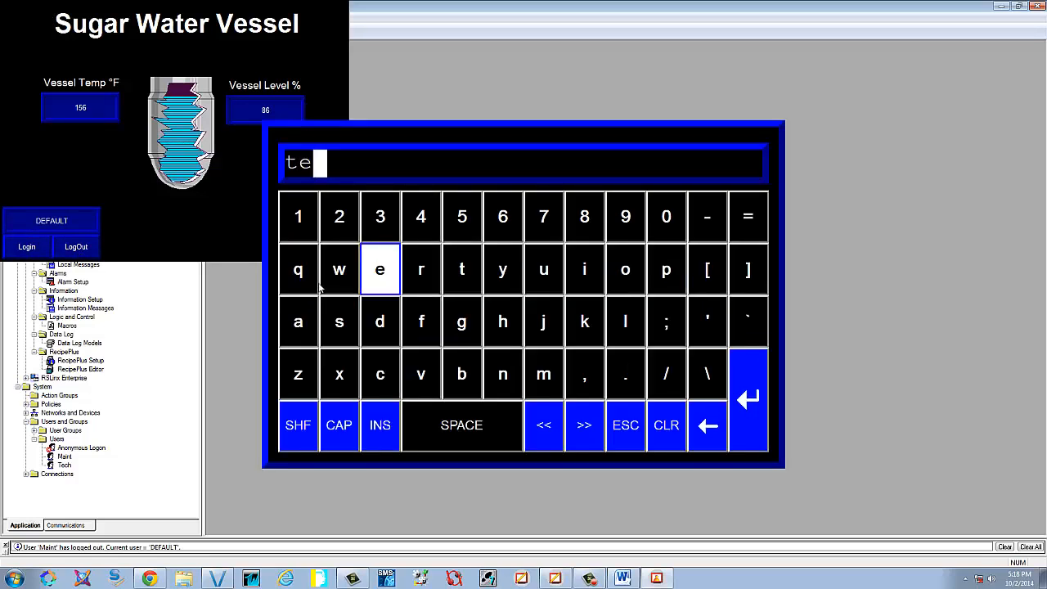
type("ch")
key("Return")
left_click(365, 326)
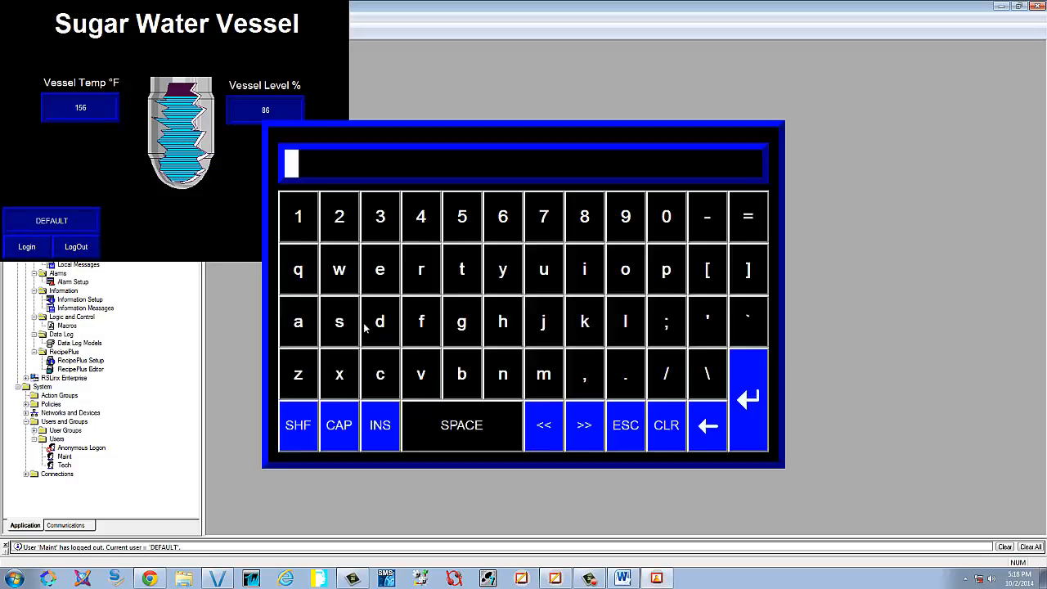
type("#####")
key("Return")
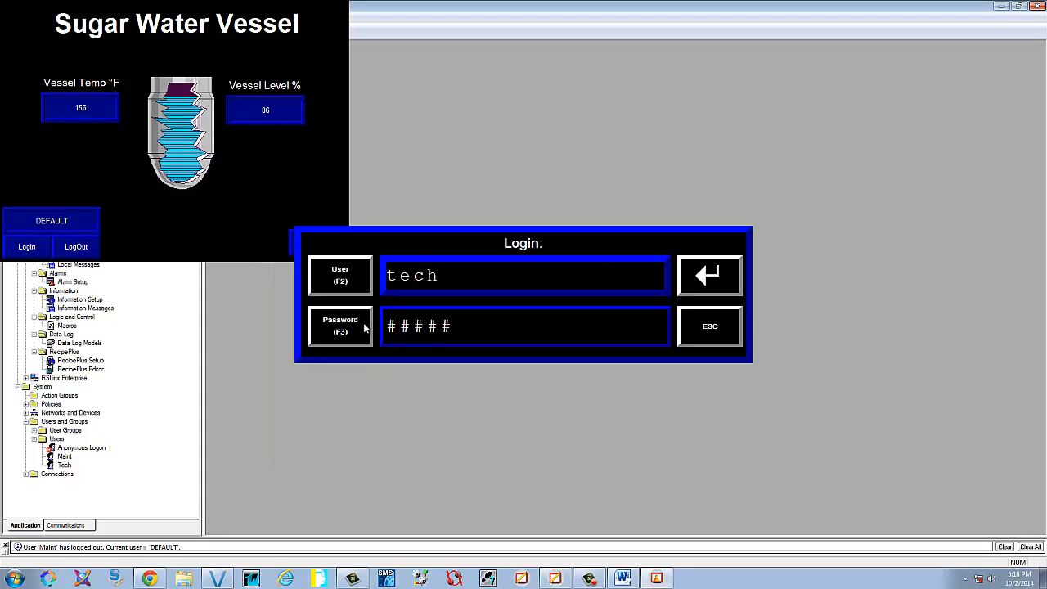
left_click(723, 272)
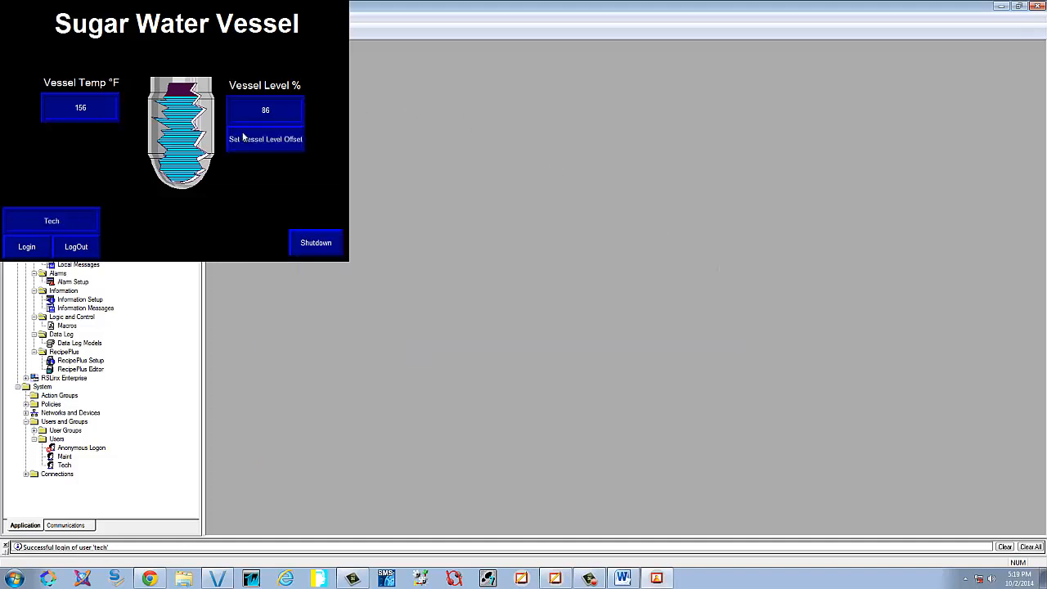
Set the vessel level offset bias to 56, exit to the main screen, and log Tech out
left_click(260, 136)
left_click(191, 153)
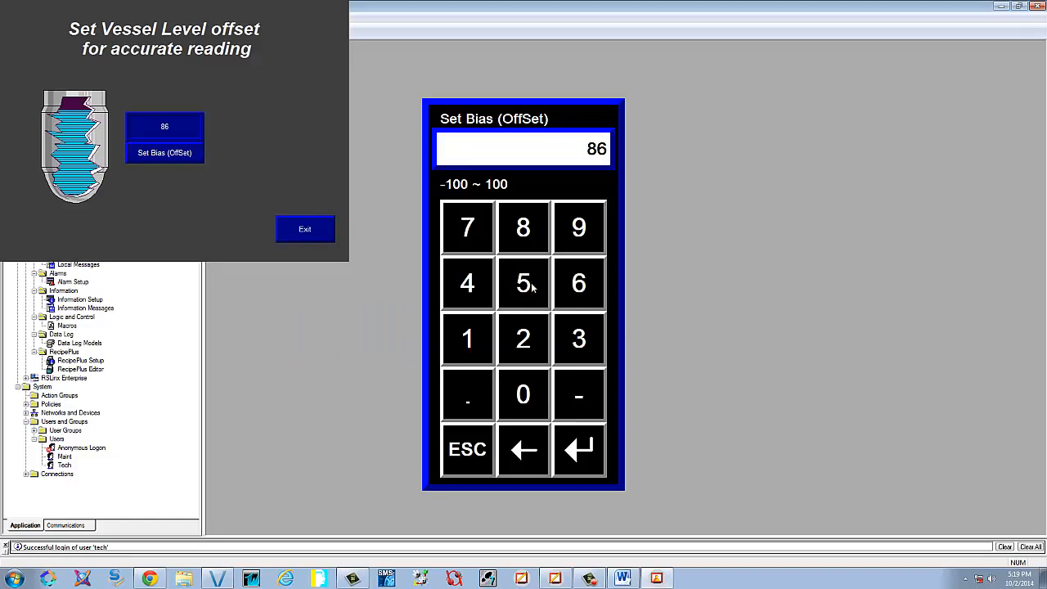
left_click(532, 286)
left_click(579, 285)
left_click(578, 450)
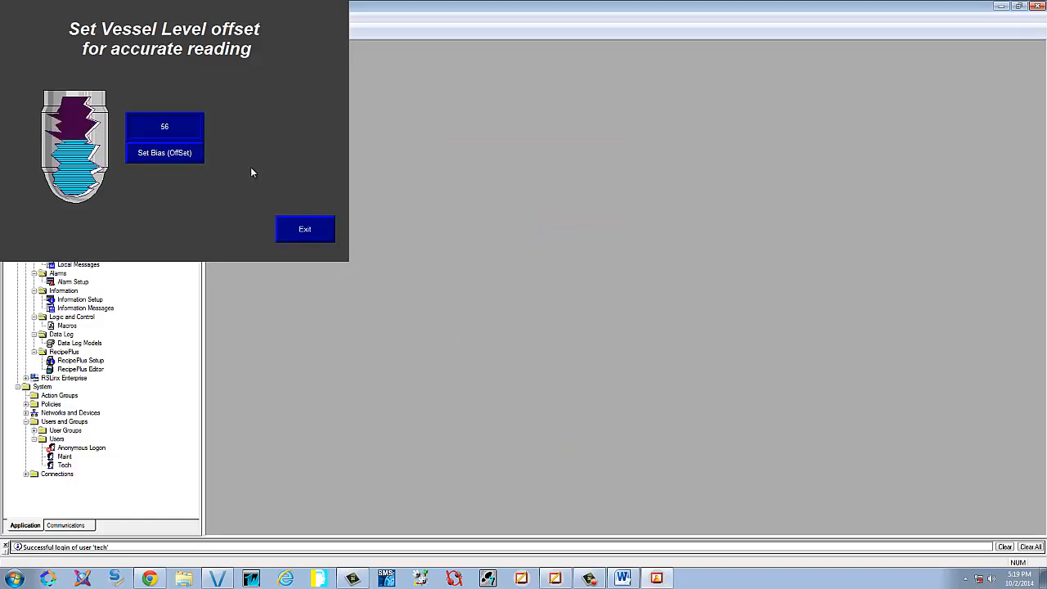
left_click(304, 233)
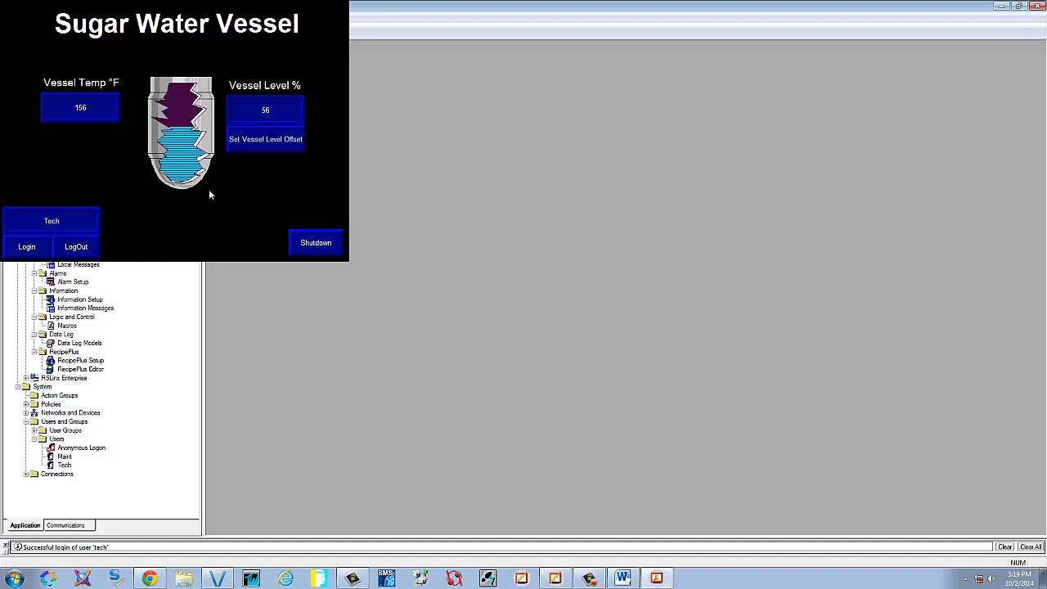
left_click(93, 245)
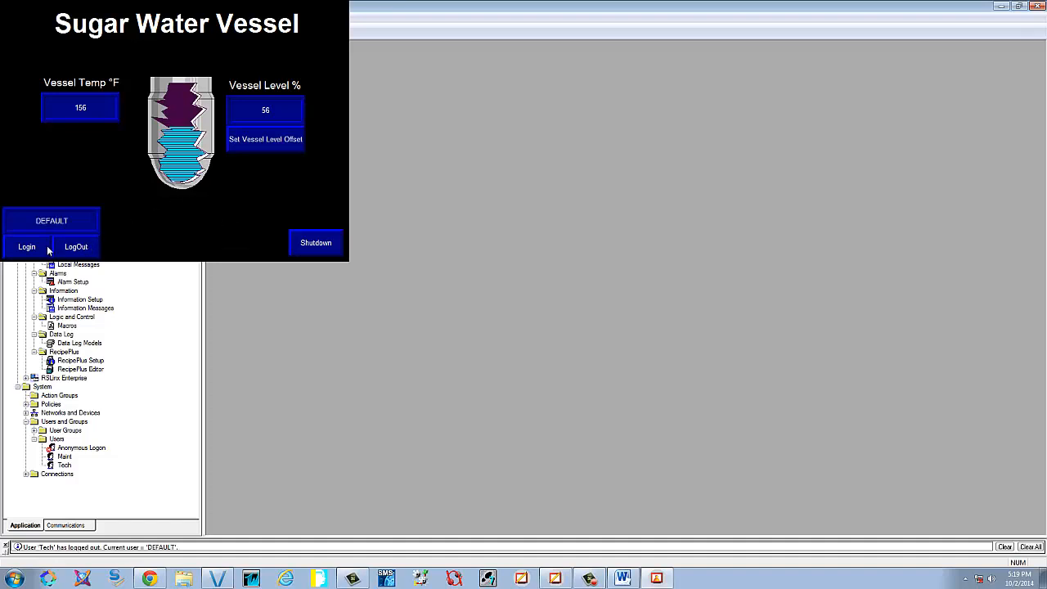